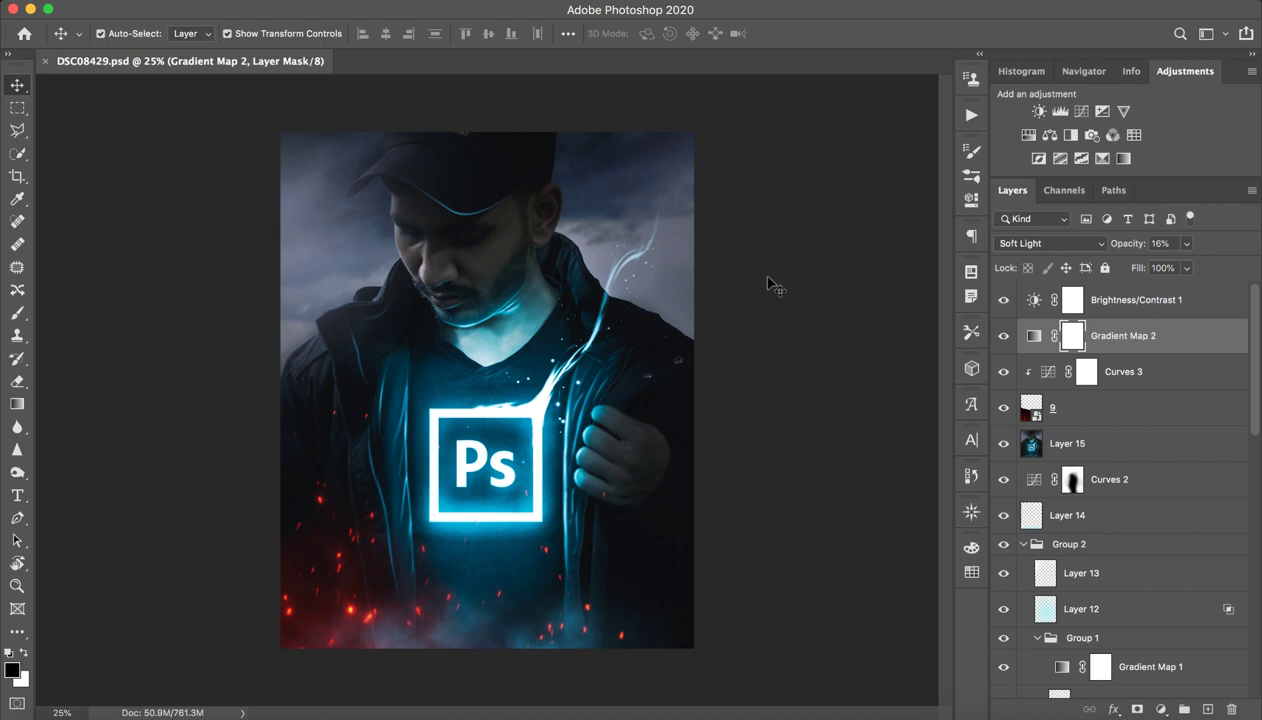
Select the layers named 9 and Layer 15, deselect, and use the top menu bar.
left_click(1107, 402)
left_click(1083, 443)
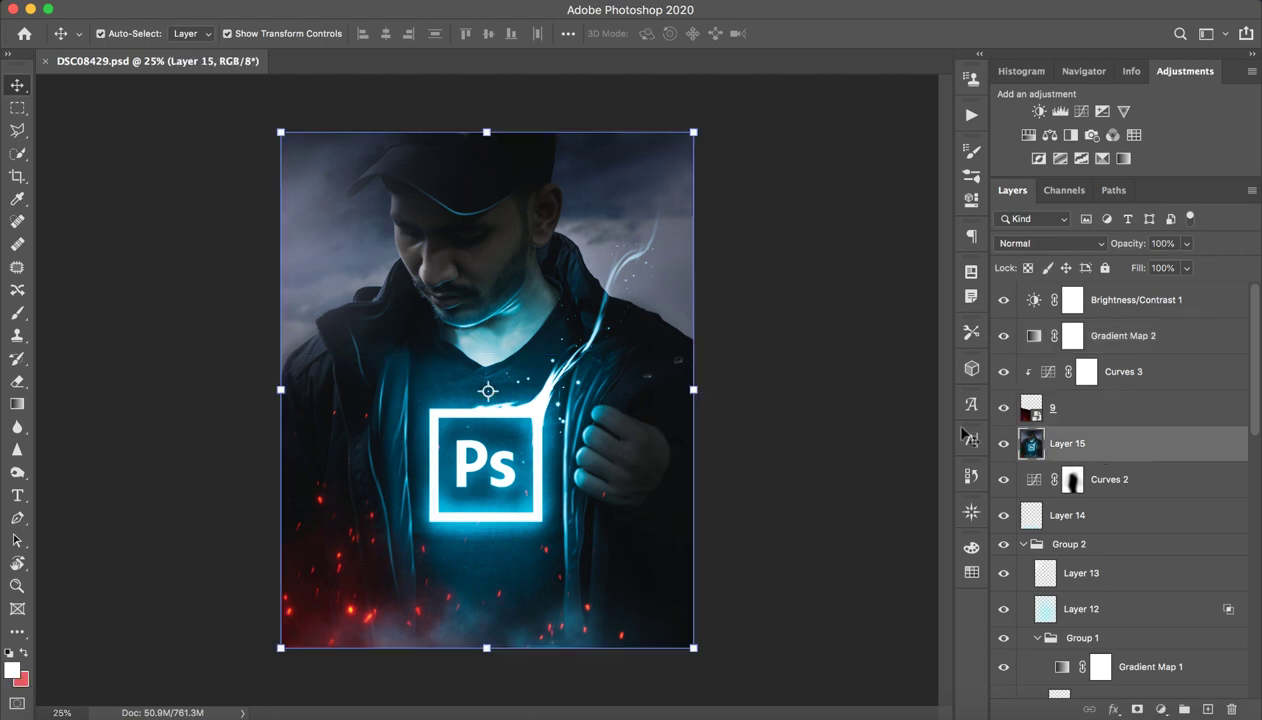
left_click(852, 347)
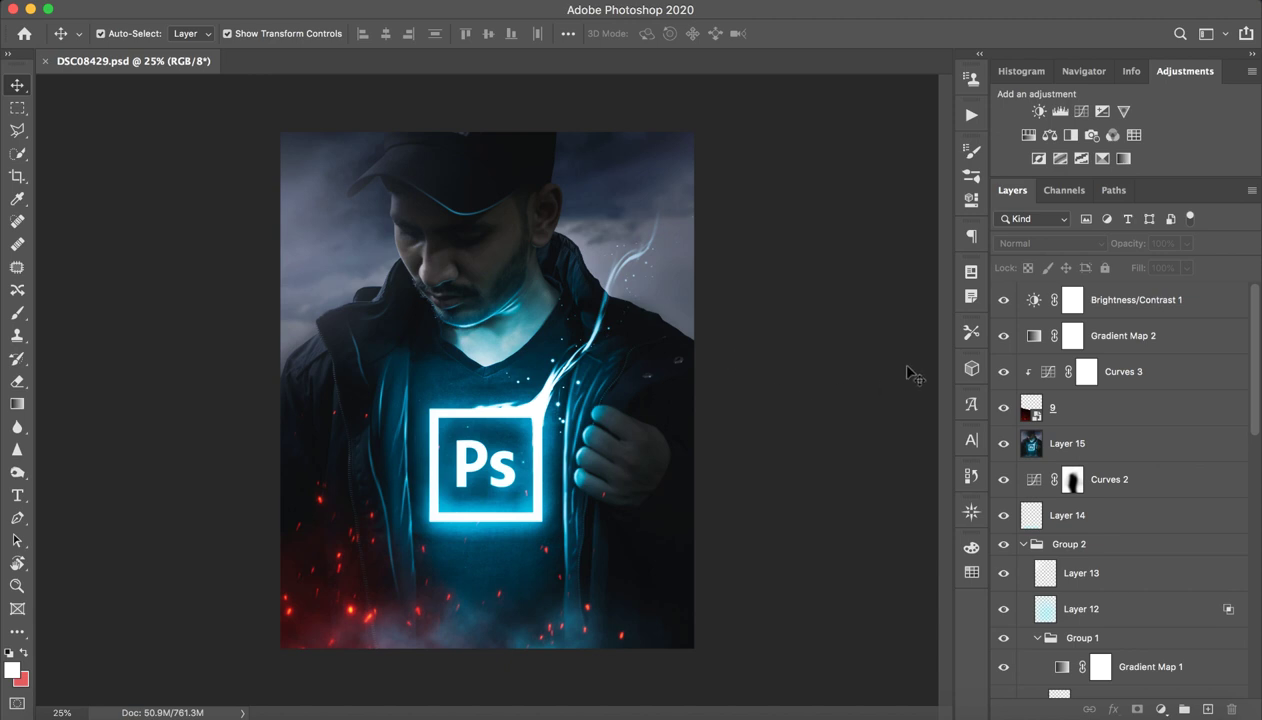
left_click(1024, 370, "alt")
left_click(856, 3)
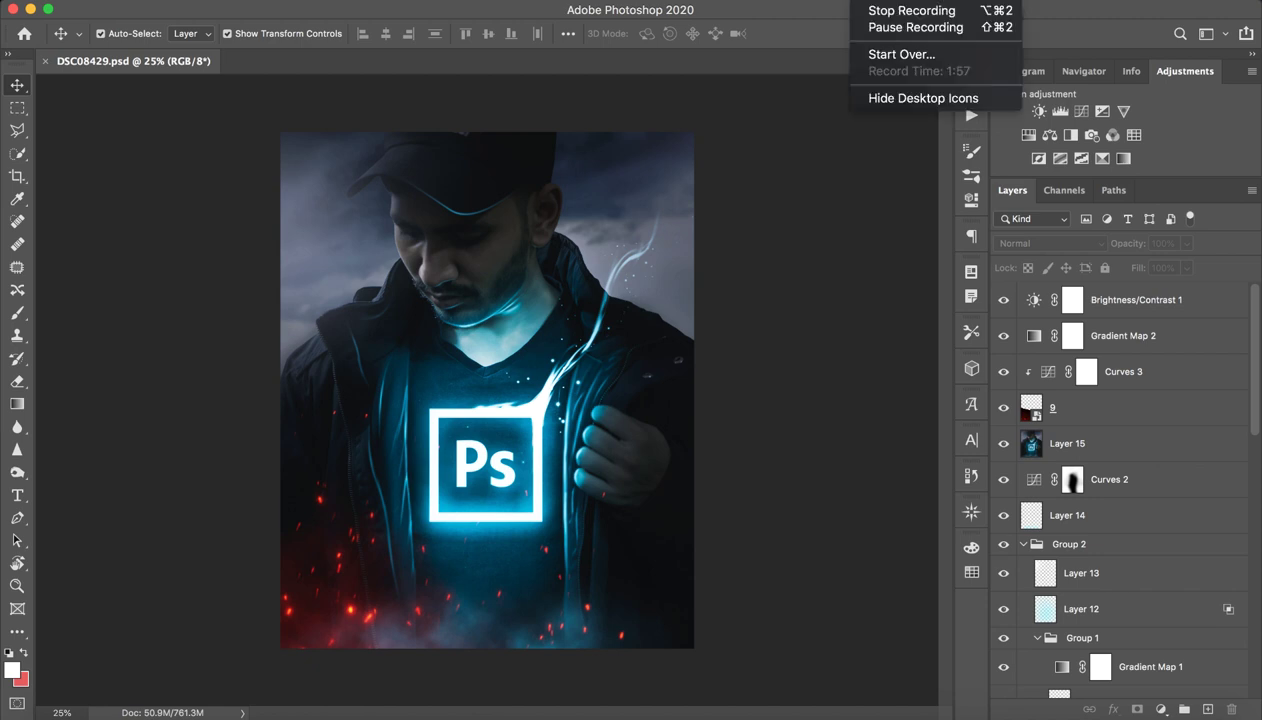
left_click(884, 28)
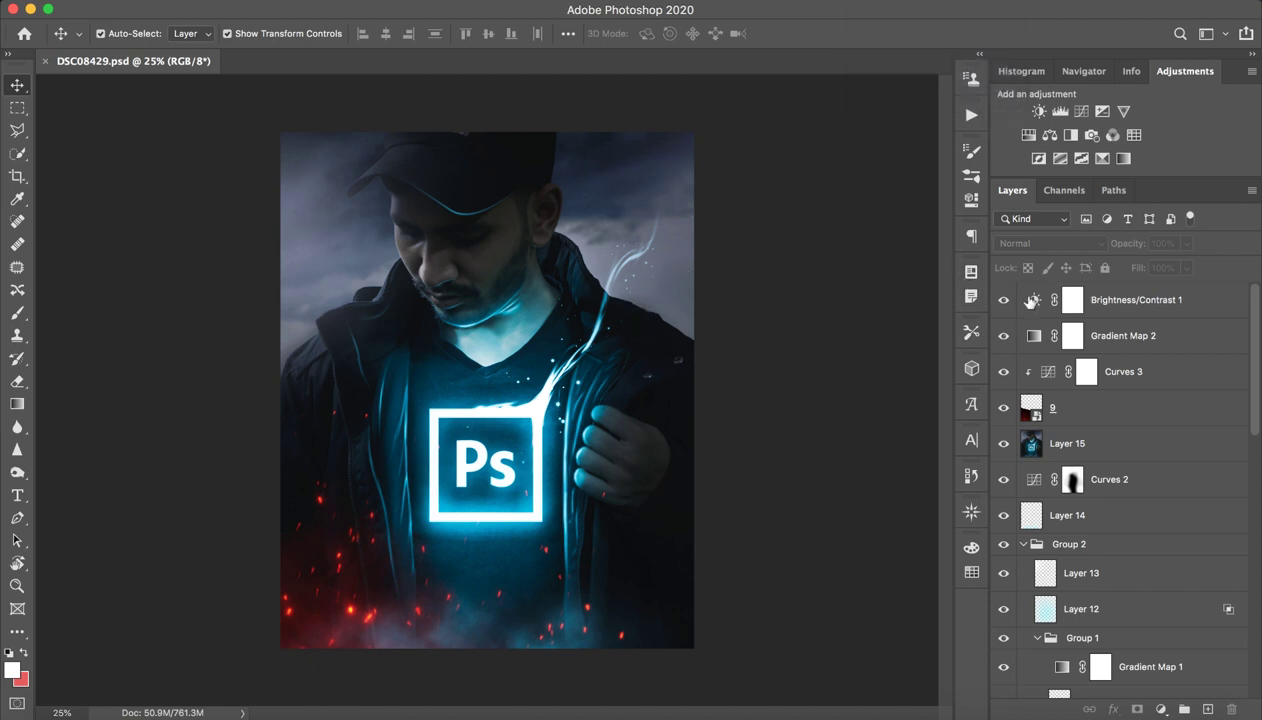
Hide Brightness/Contrast 1 through Layer 13, keeping only the thunderstorm sky and Layer 0 visible.
left_click_drag(1003, 300, 1004, 700)
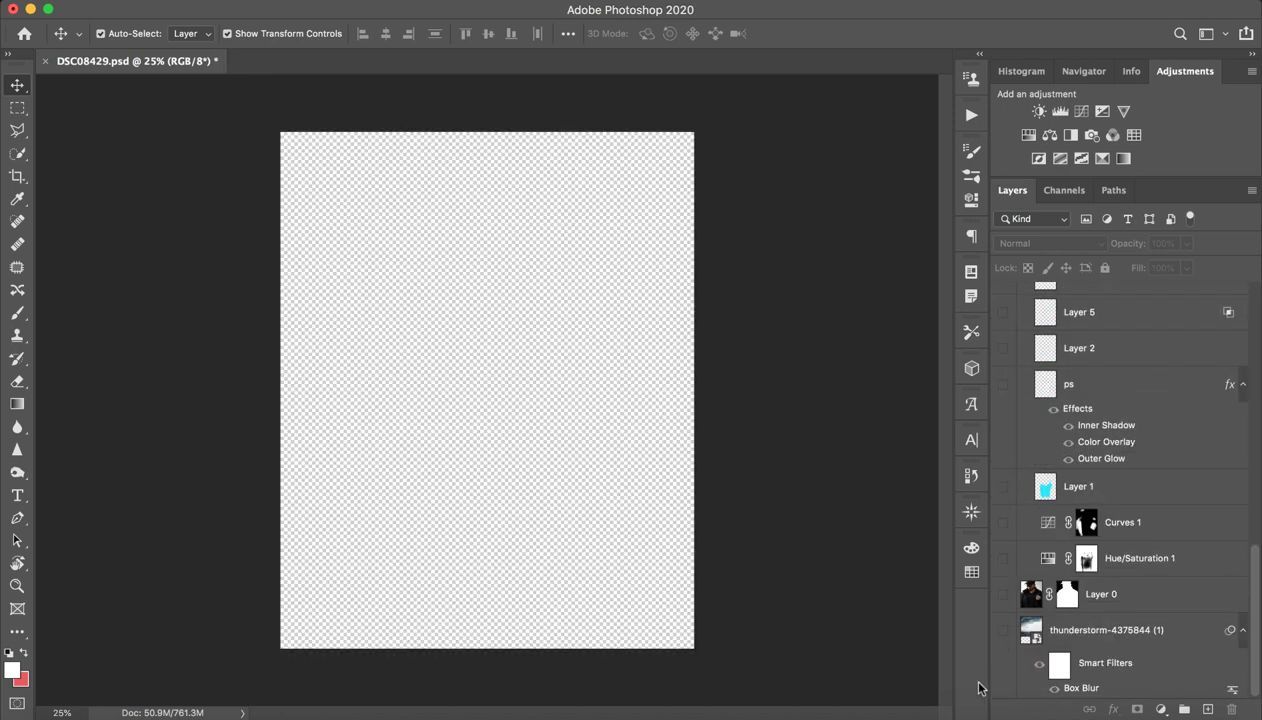
left_click(1003, 630)
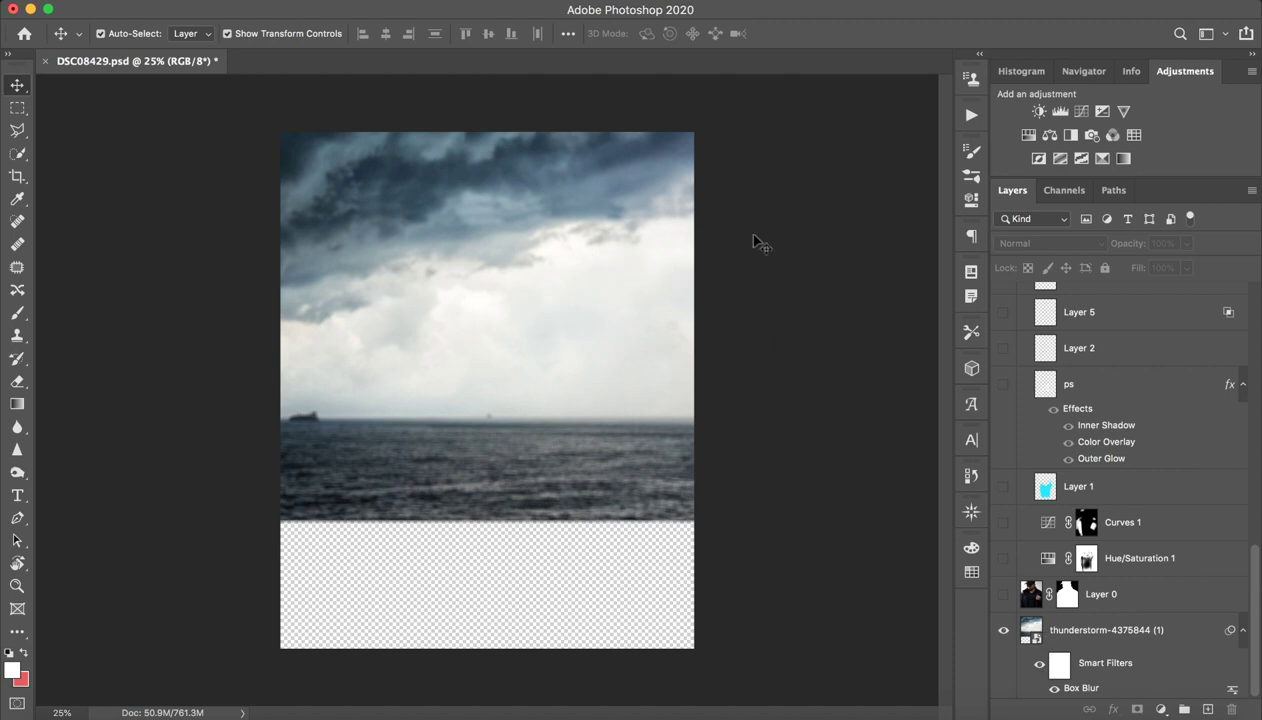
left_click(1121, 597)
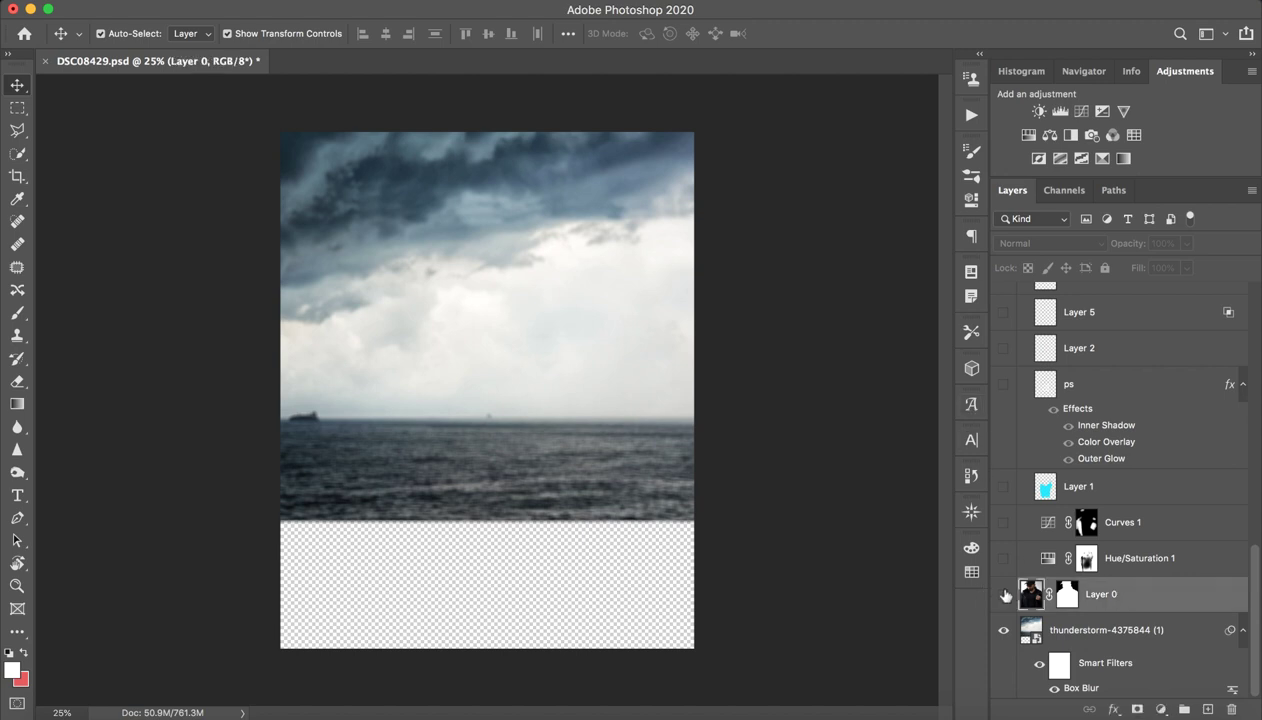
left_click(1003, 594)
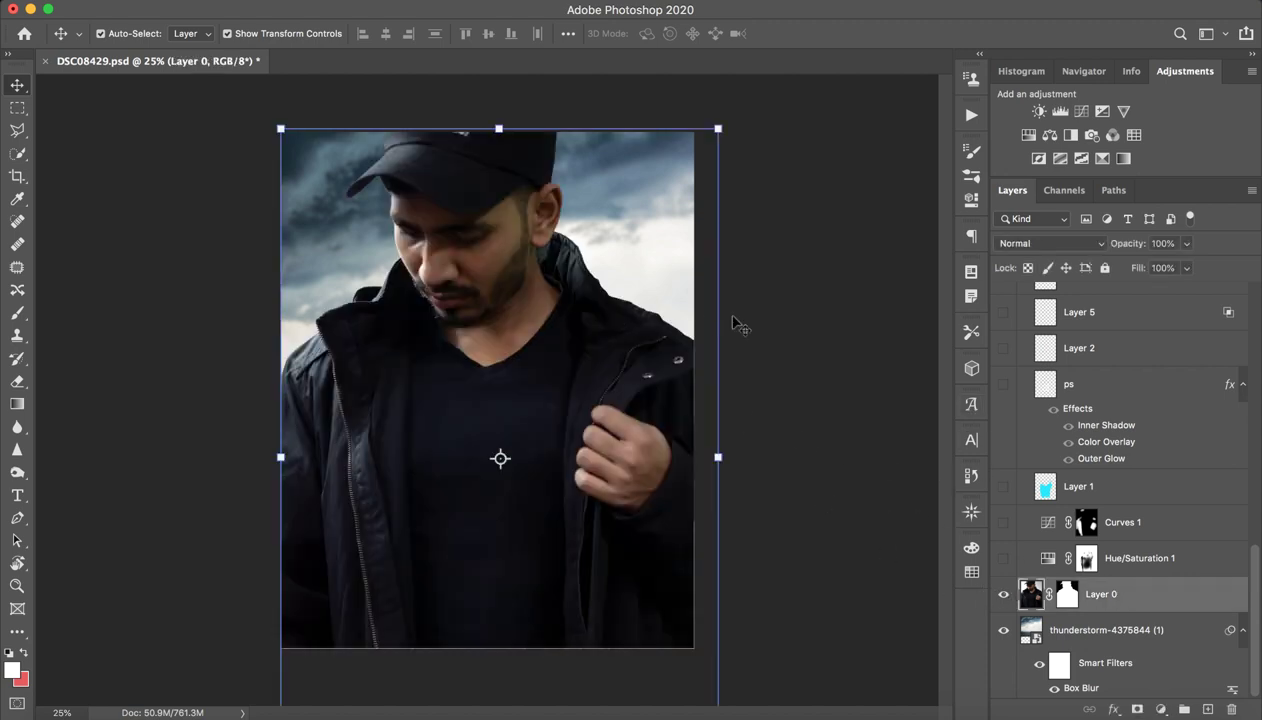
left_click(732, 325)
key("z")
mouse_move(660, 301)
left_mouse_down()
mouse_move(602, 311)
mouse_move(620, 276)
left_mouse_up()
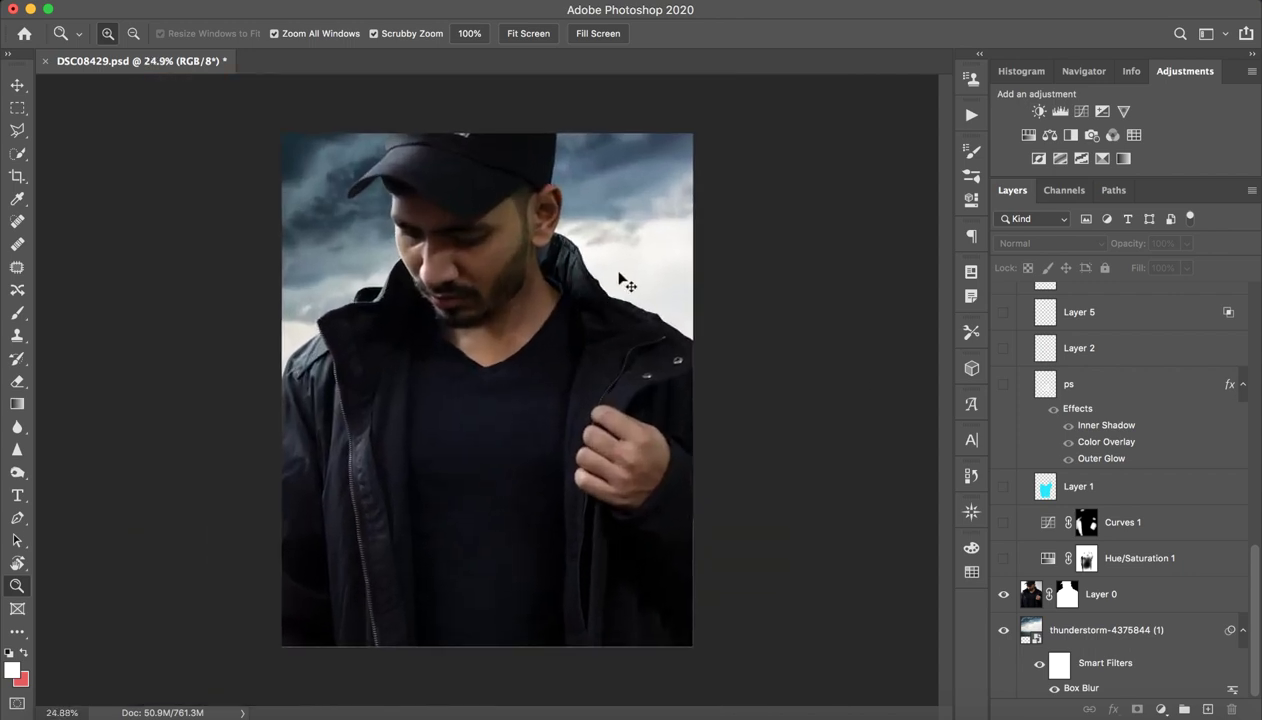
key("v")
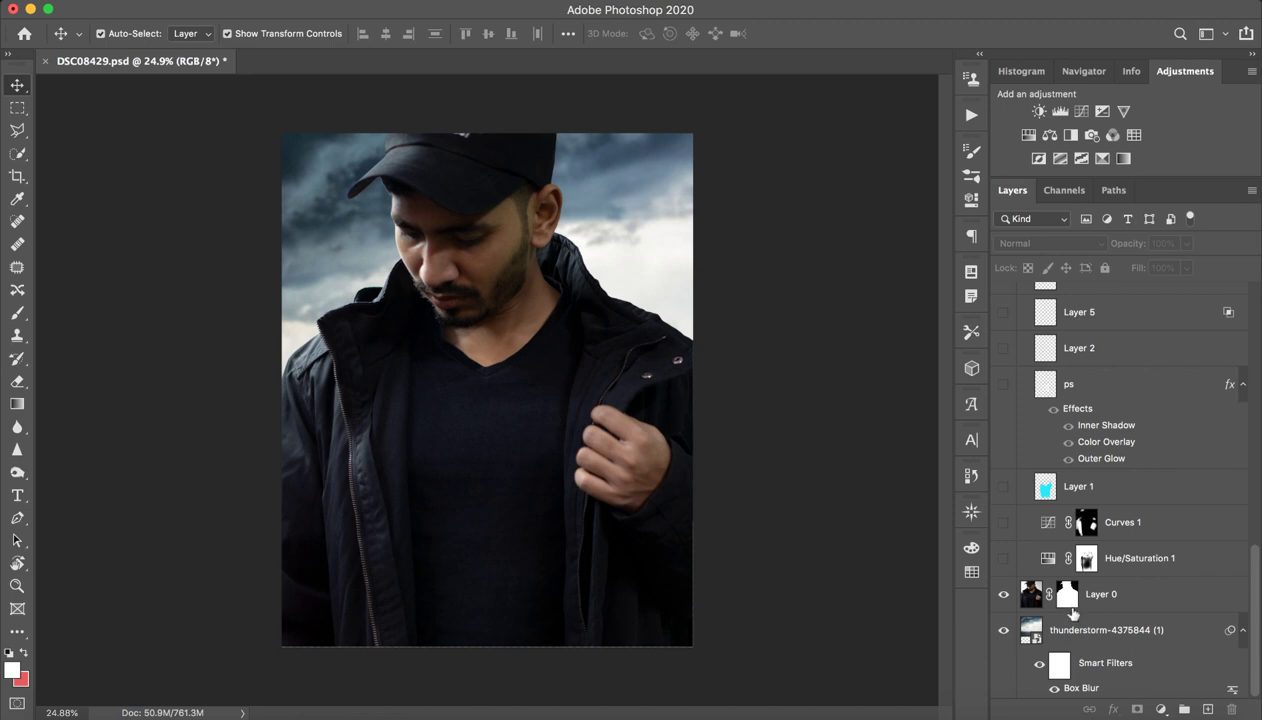
Toggle Layer 0's mask off and back on to restore the sky.
left_click(1071, 603, "shift")
left_click(1071, 603, "shift")
left_click(1072, 601, "shift")
left_click(1080, 597, "shift")
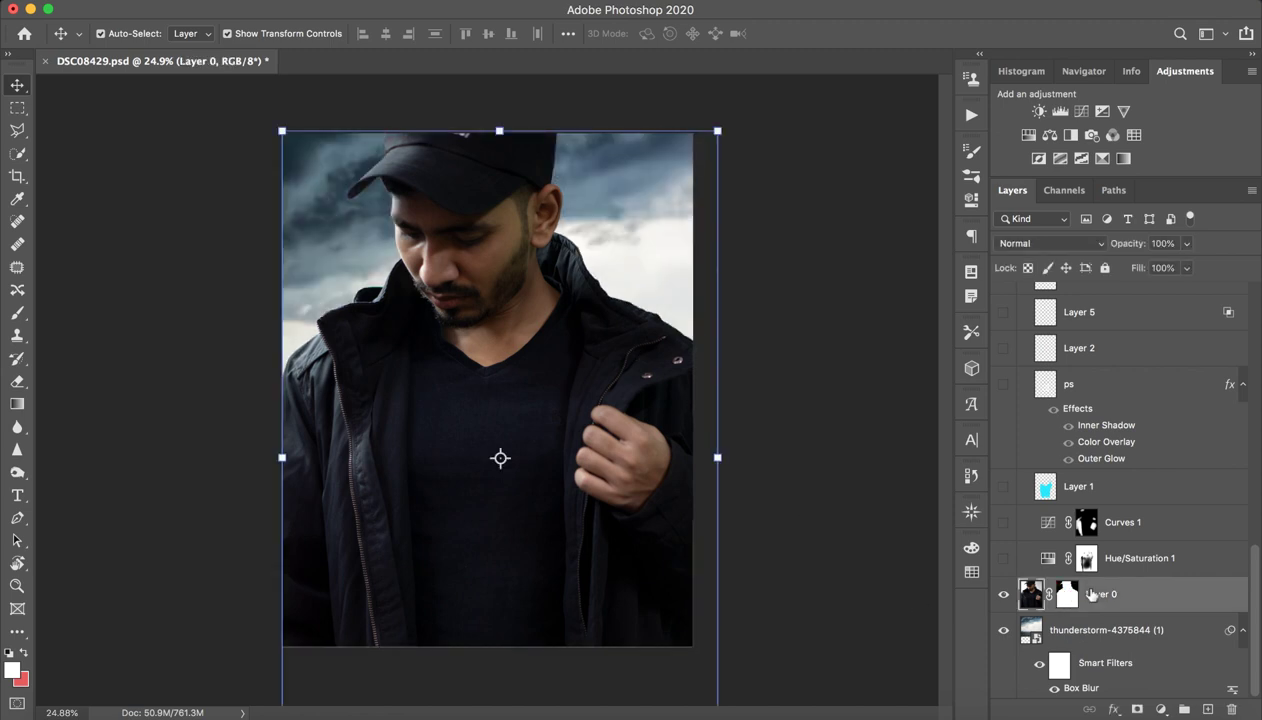
Show Hue/Saturation 1 and compare it on and off, toggling its mask.
left_click(1136, 565)
left_click(1004, 558)
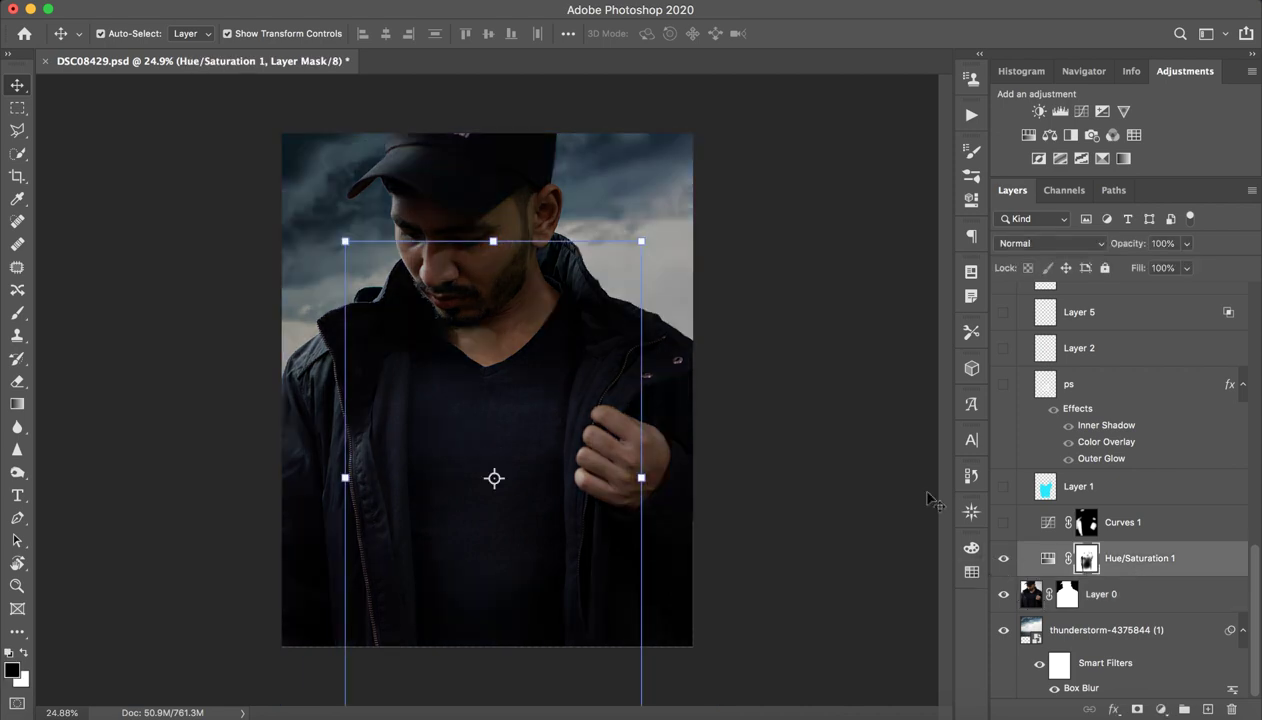
left_click(1004, 559)
left_click(1004, 559)
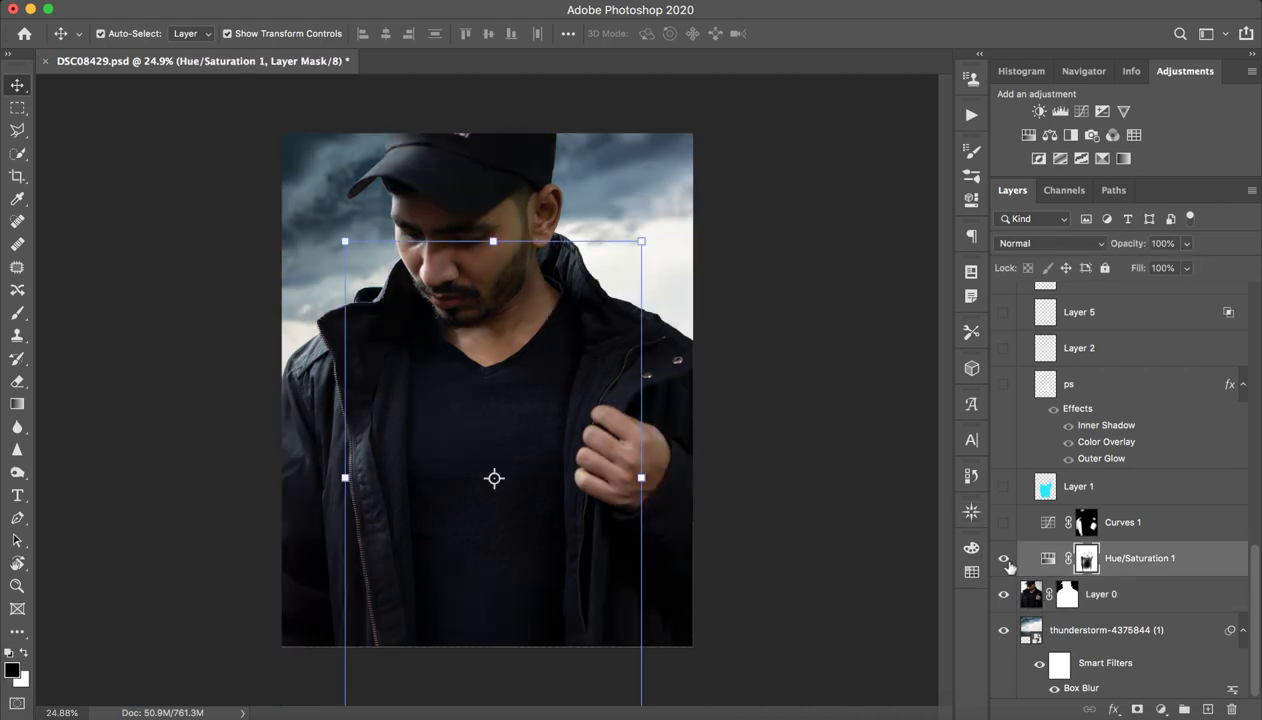
left_click(1003, 559)
left_click(1003, 559)
left_click(1003, 560)
left_click(1086, 558, "shift")
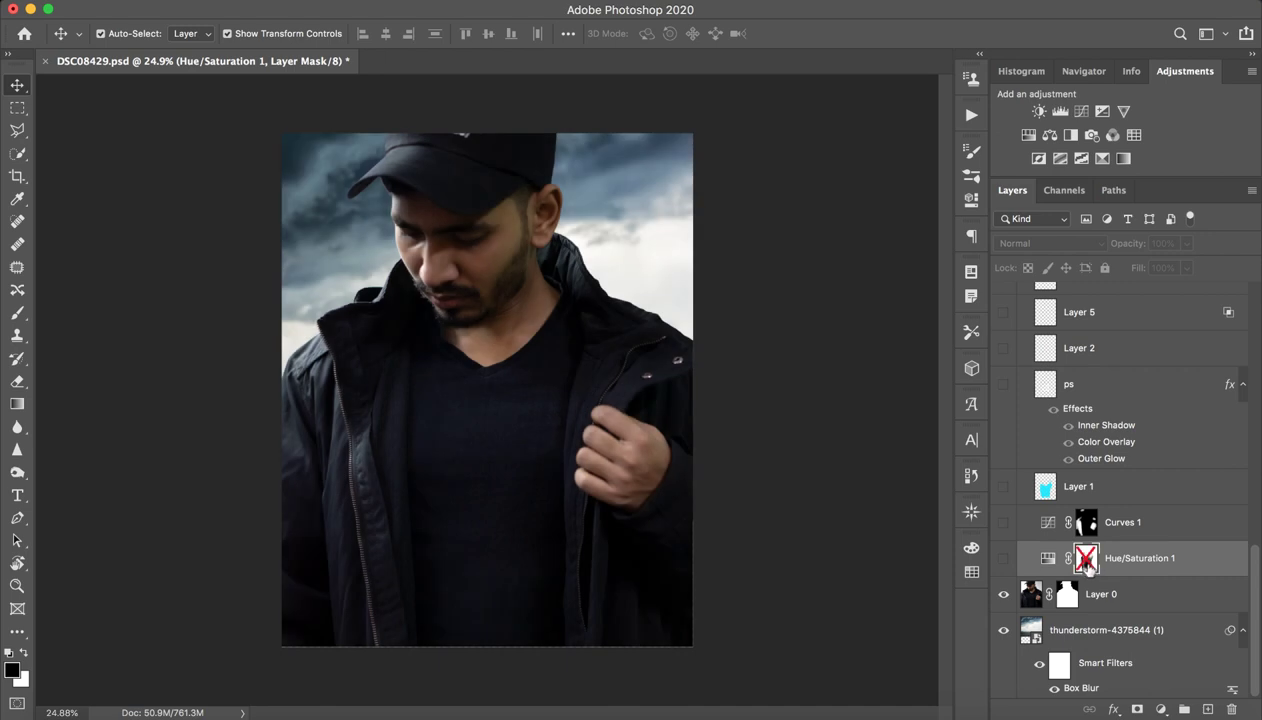
left_click(1003, 560)
Set Hue/Saturation 1's Lightness back to -35 in its settings.
double_click(1043, 561)
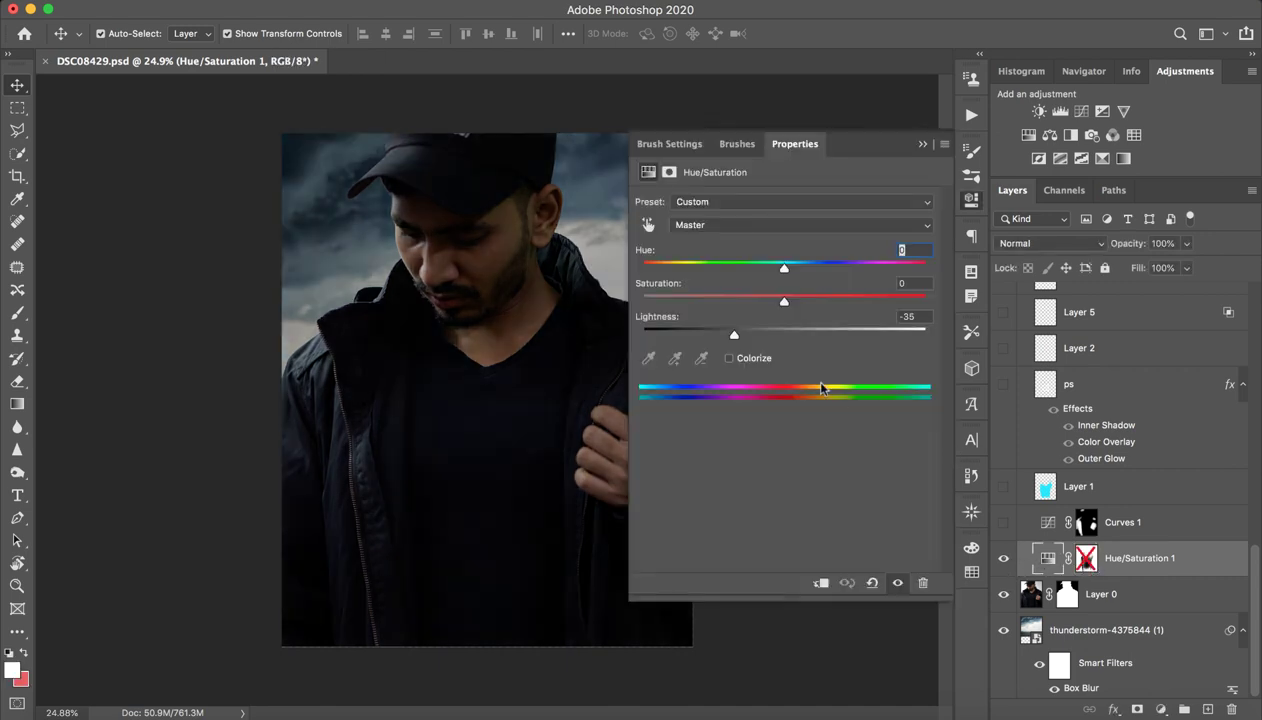
left_click_drag(784, 333, 679, 335)
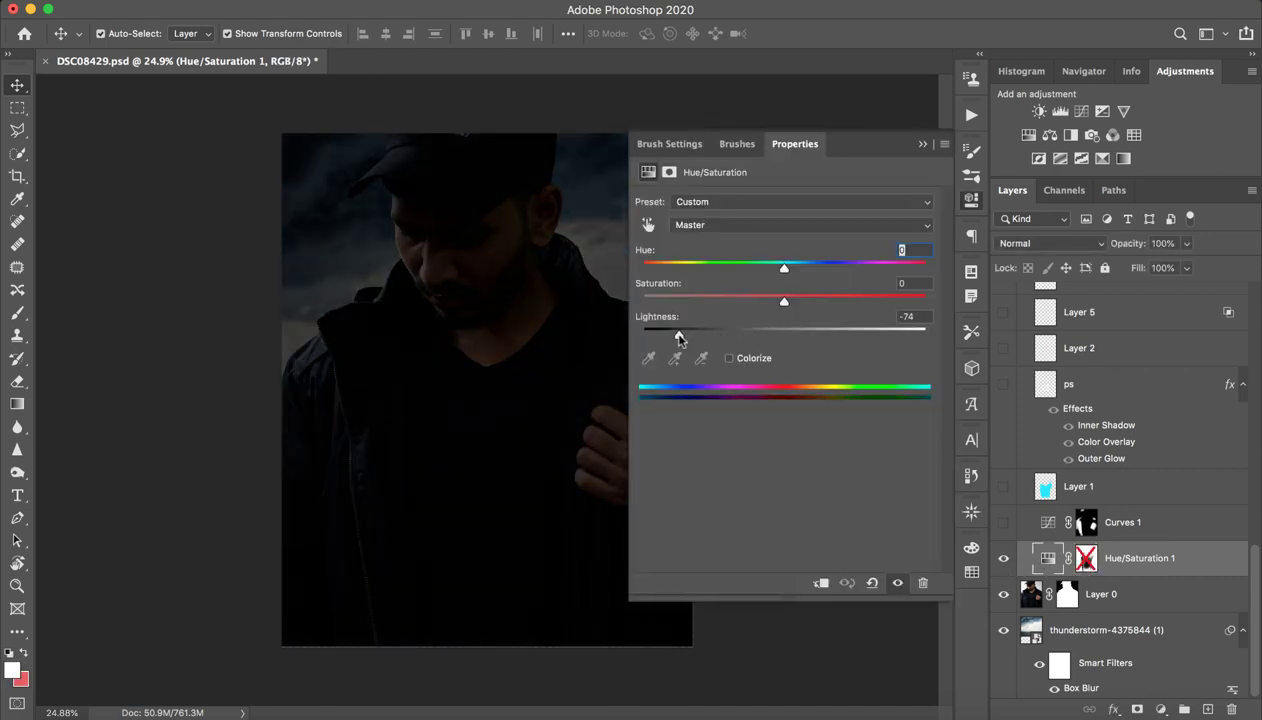
left_click(734, 333)
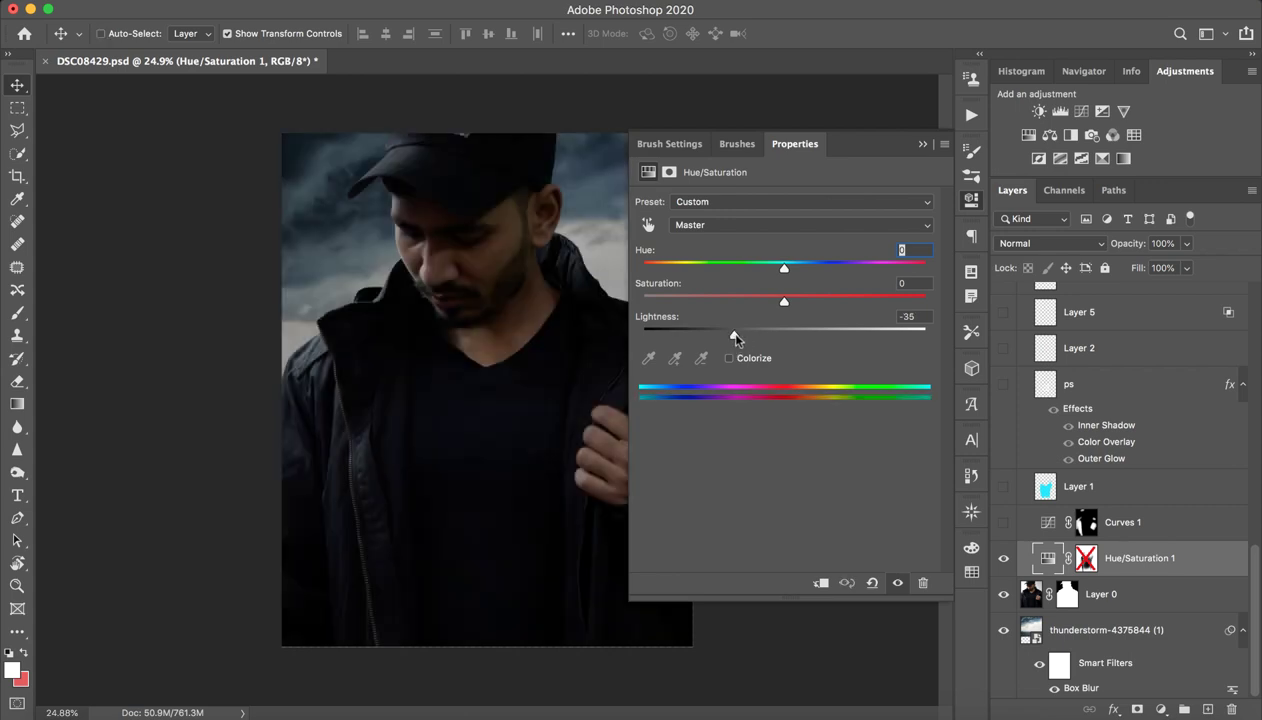
left_click(922, 144)
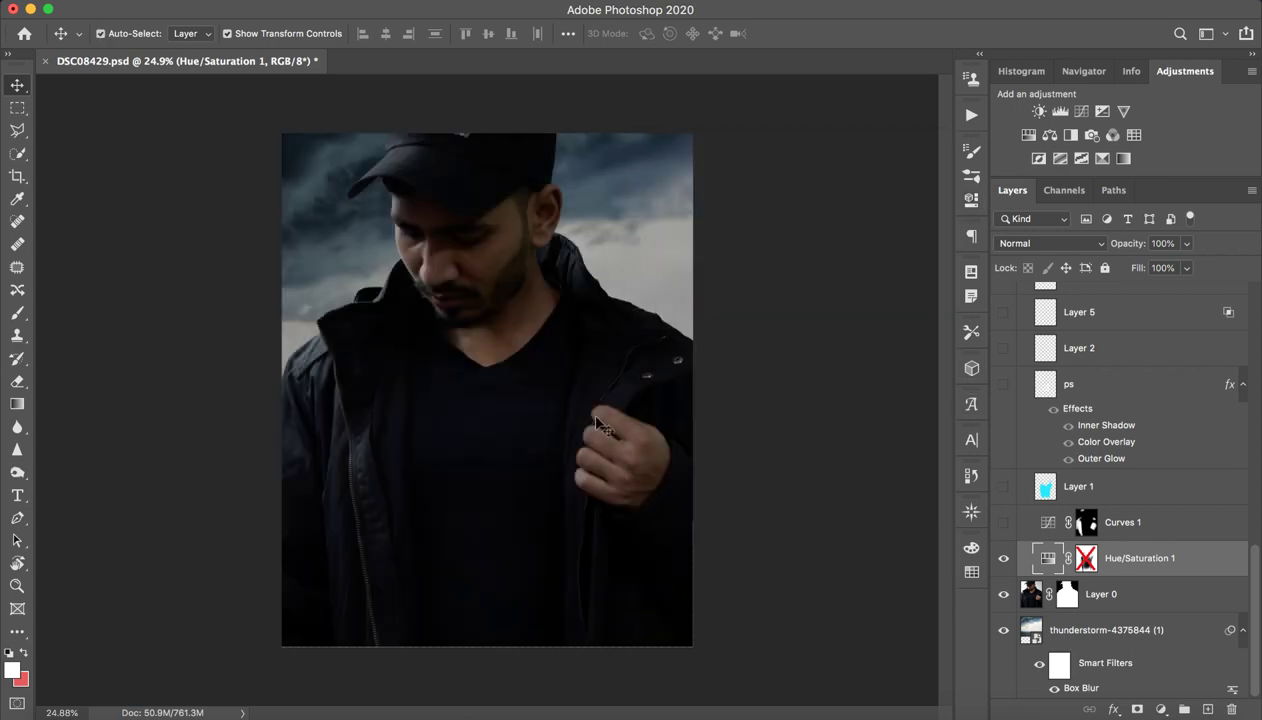
Target the Hue/Saturation 1 mask with a smaller brush and review its blending options.
key("b")
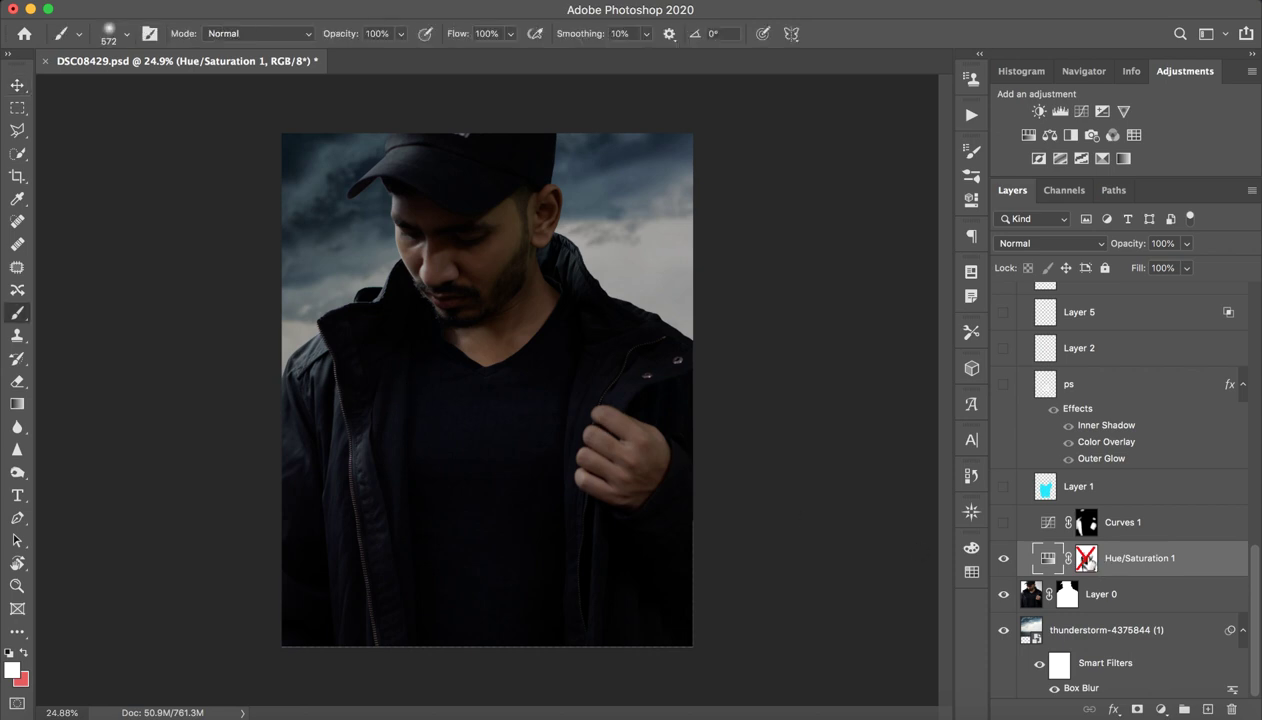
left_click(1086, 558, "shift")
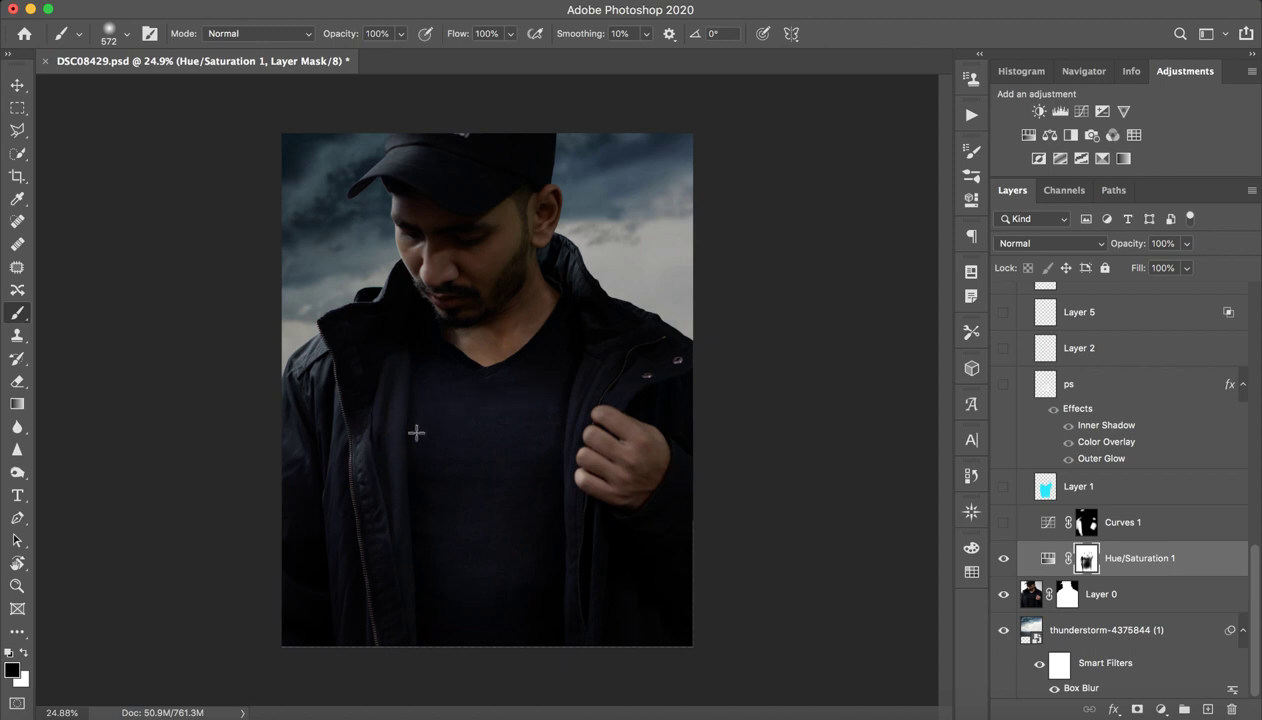
mouse_move(453, 446)
left_mouse_down()
mouse_move(417, 457)
mouse_move(462, 412)
left_mouse_up()
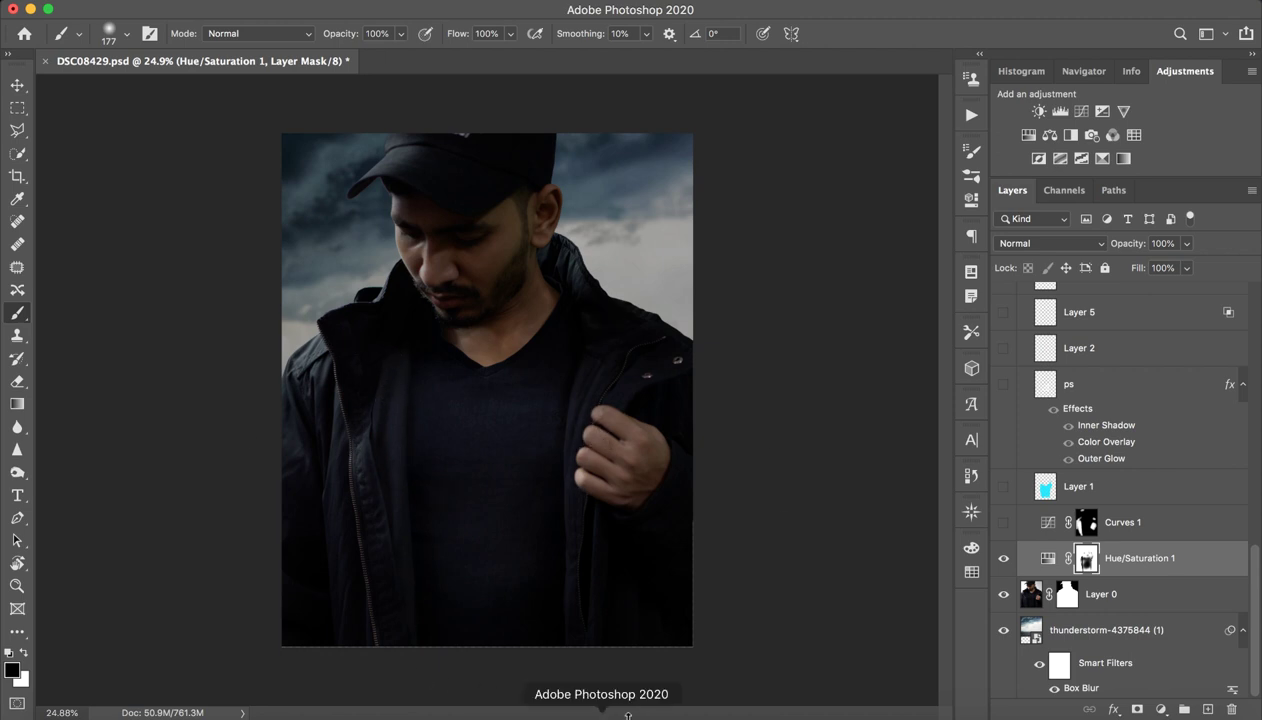
left_click(1087, 565, "shift")
left_click(1090, 566, "shift")
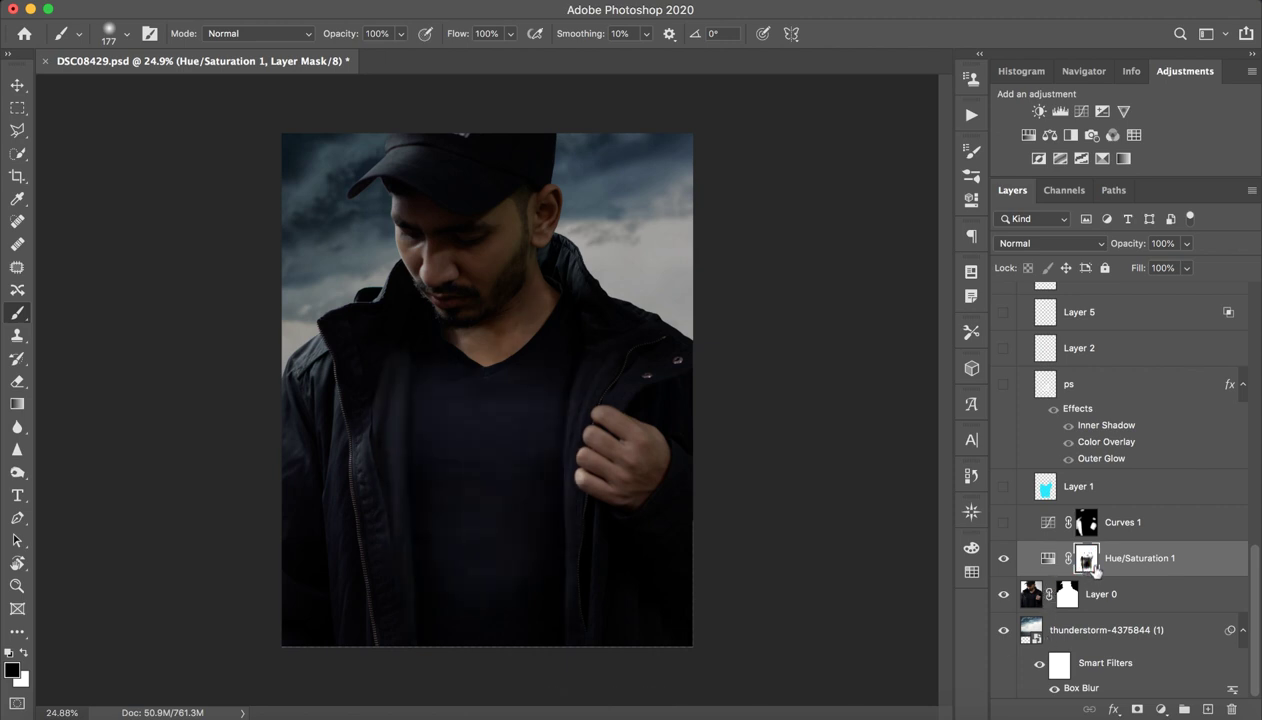
double_click(1097, 566)
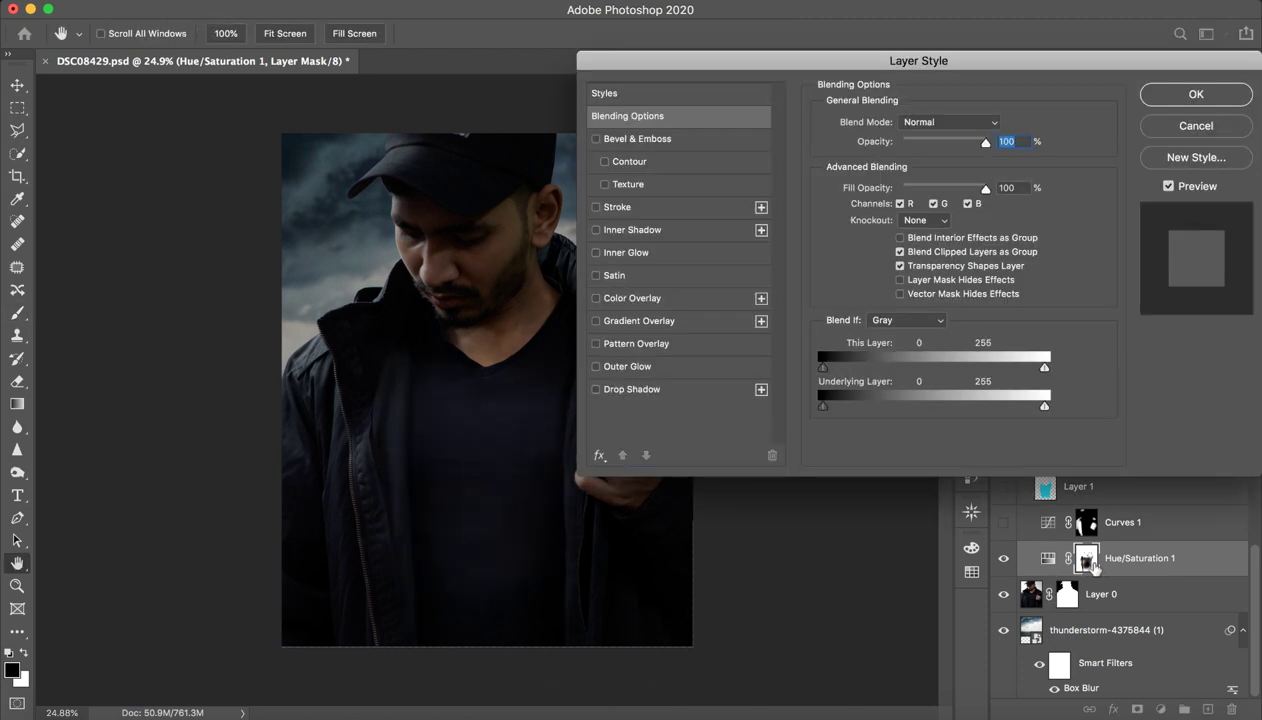
left_click(1152, 136)
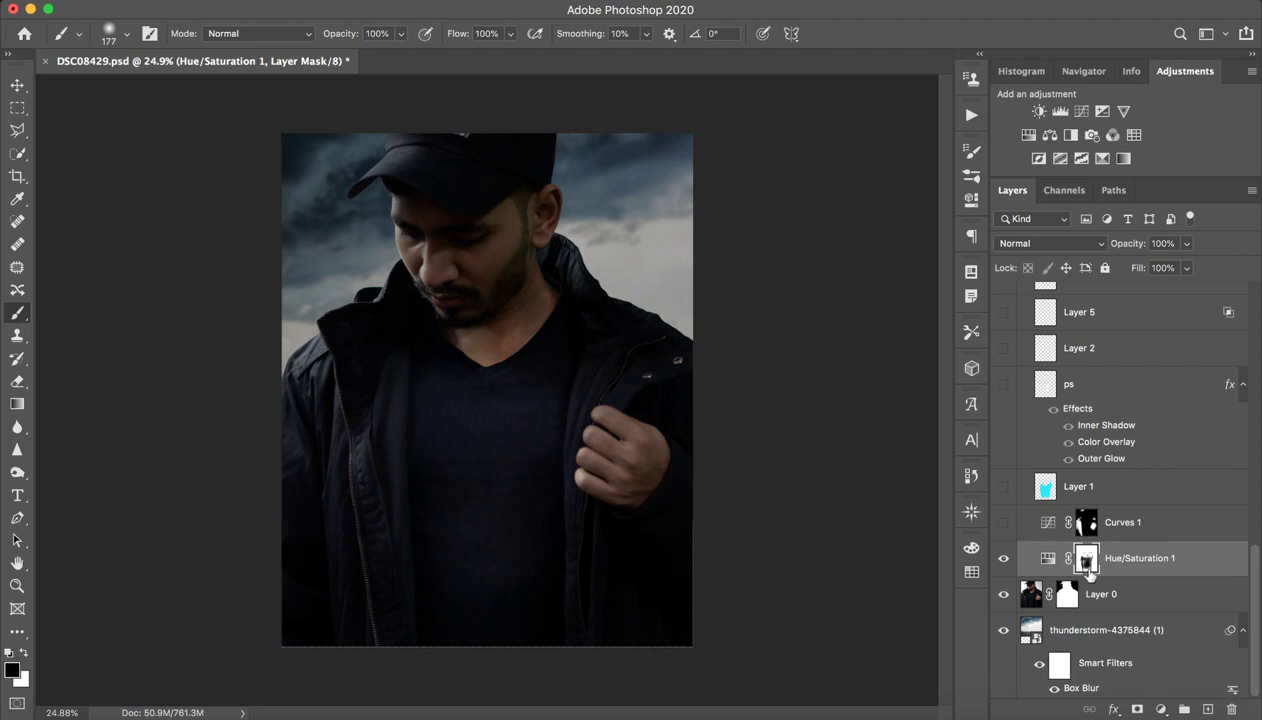
Compare Hue/Saturation 1 on and off, then leave its layer mask enabled.
left_click(1004, 558)
left_click(1004, 558)
left_click(1004, 558)
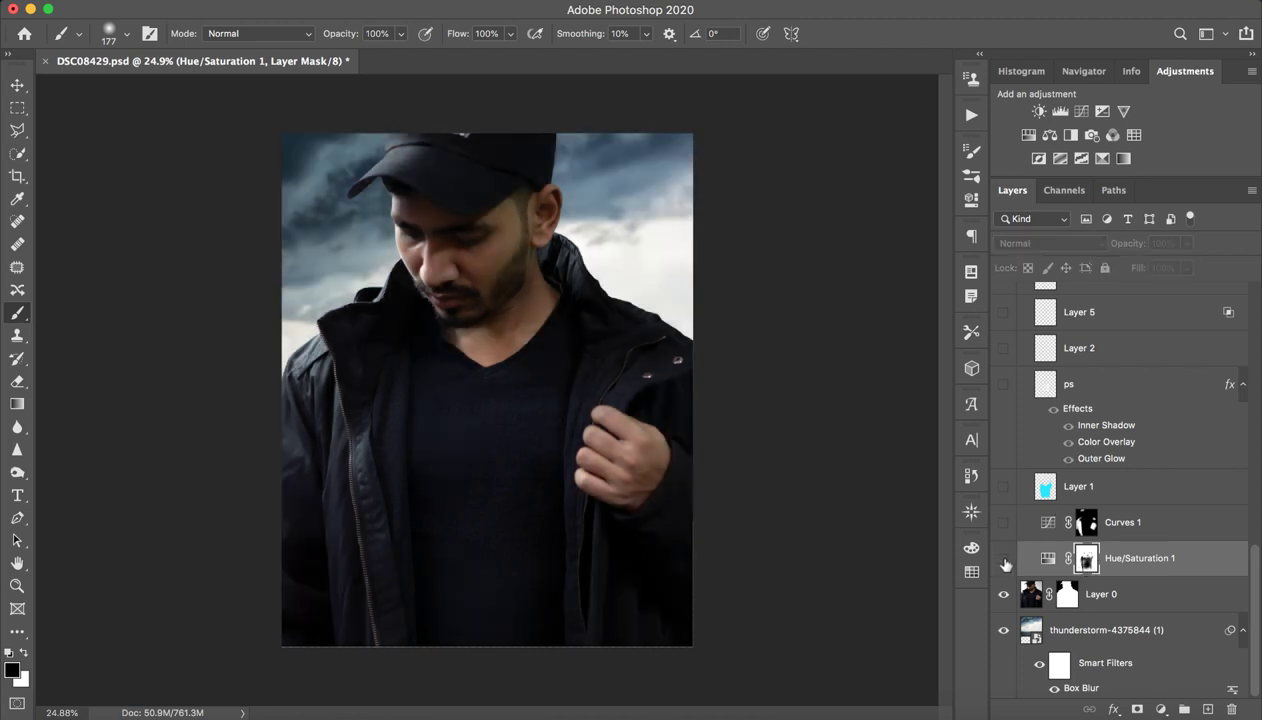
left_click(1004, 558)
left_click(1085, 560, "shift")
left_click(1085, 560, "shift")
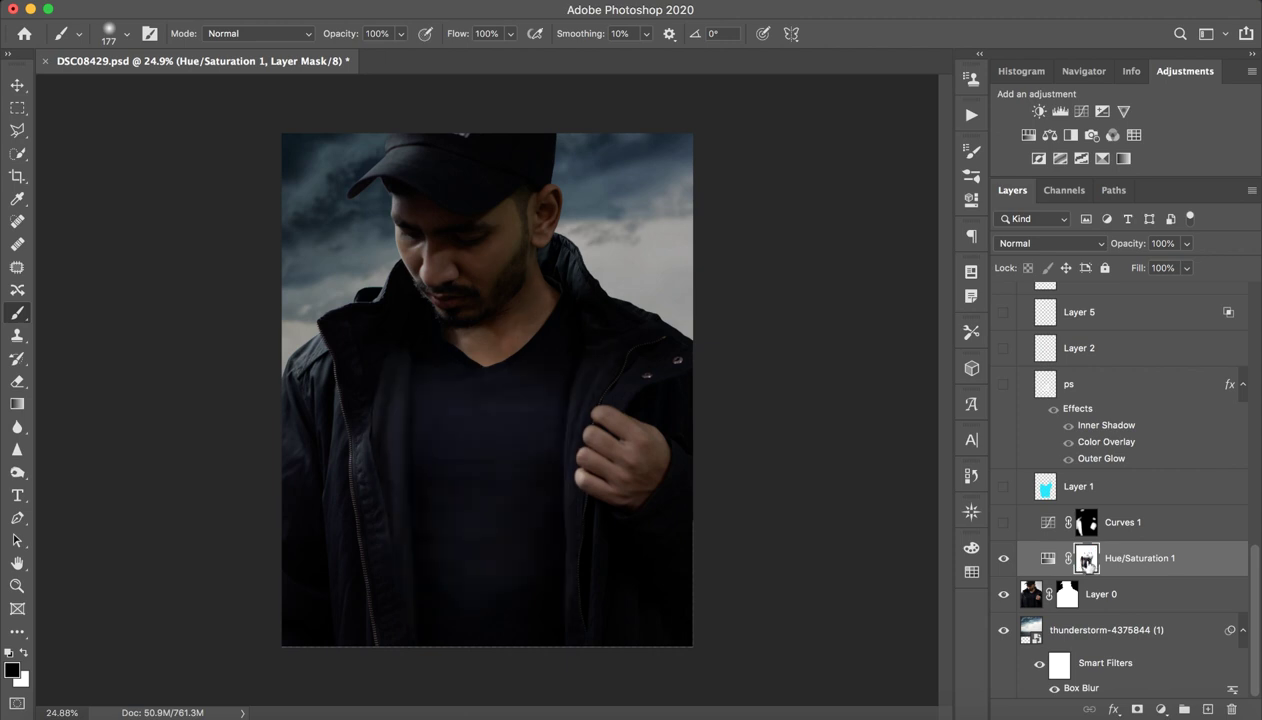
left_click(1085, 560, "shift")
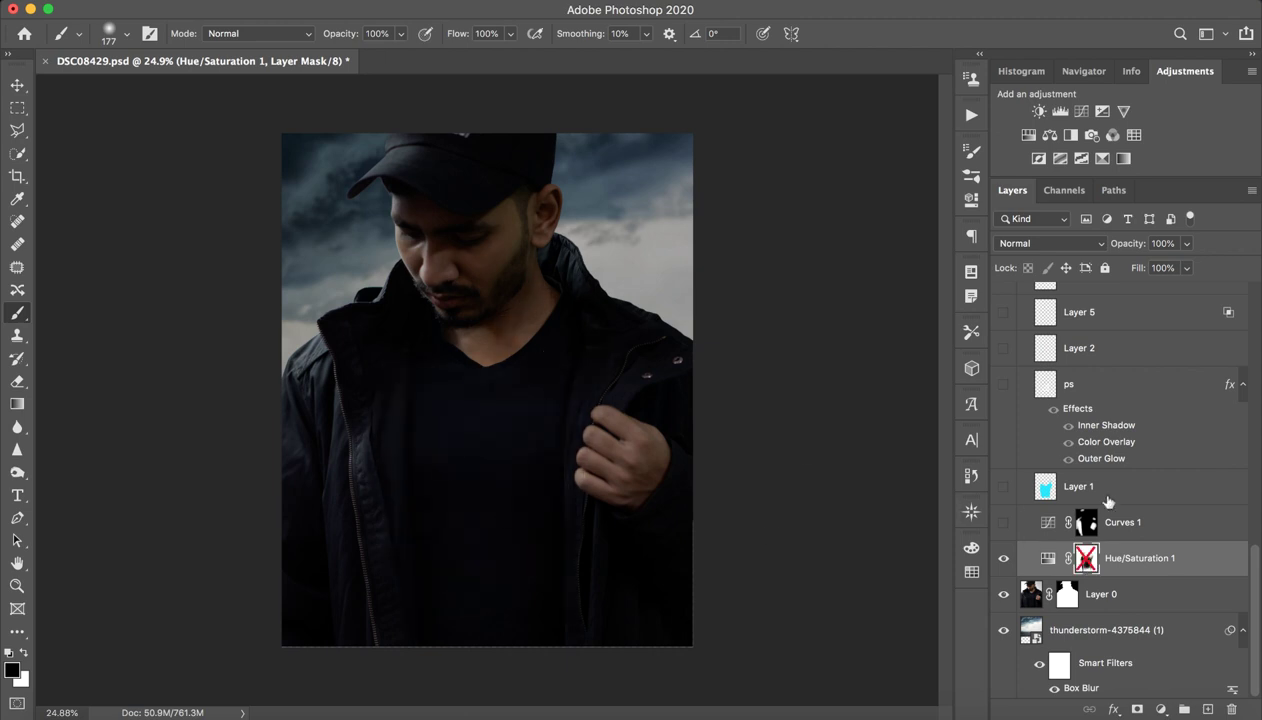
left_click(1087, 562, "shift")
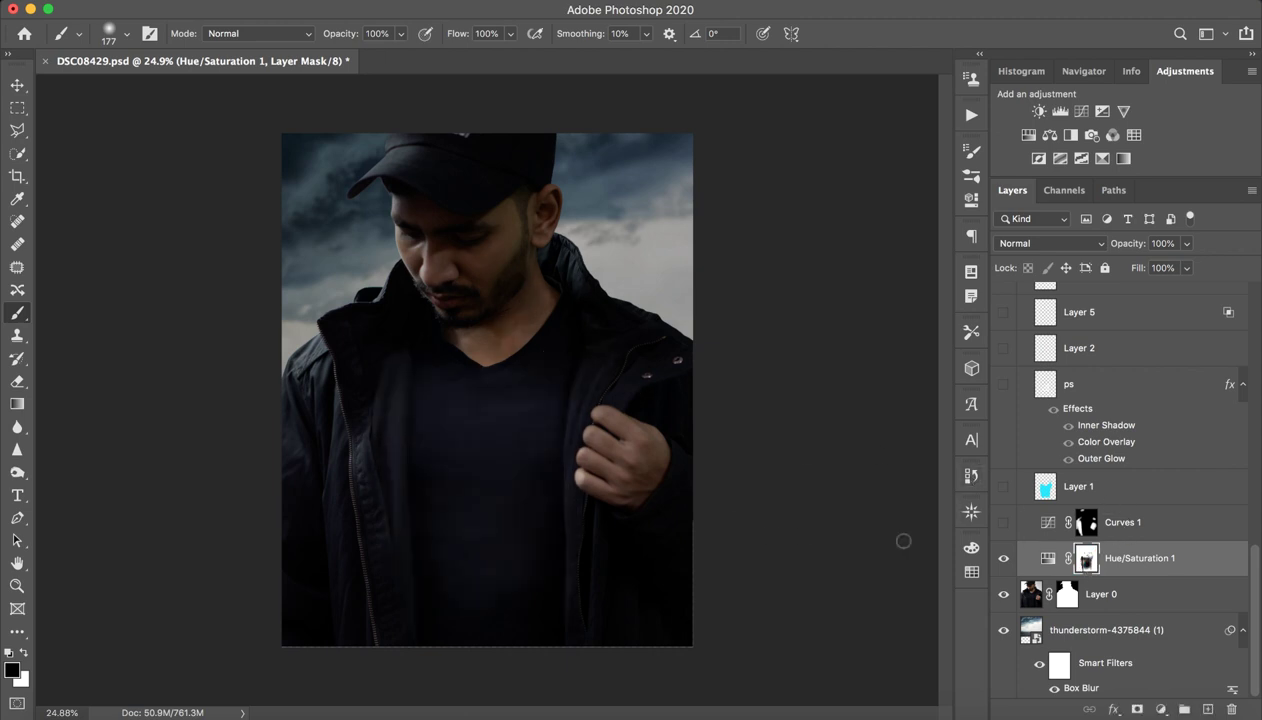
Turn Curves 1 on and off to compare the hand area.
left_click(1146, 528)
left_click(1004, 522)
left_click(1004, 524)
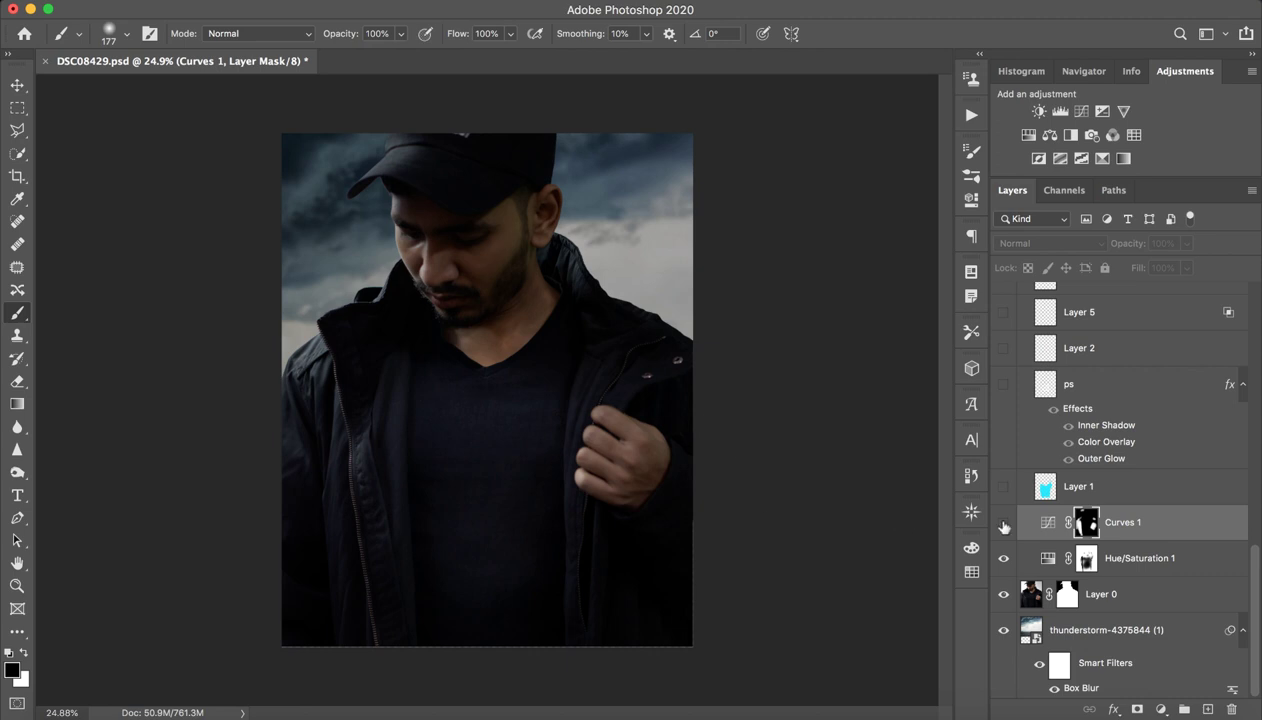
Show Curves 1, review its curve in Properties, zoom in slightly, and select Layer 1.
left_click(1004, 522)
double_click(1047, 522)
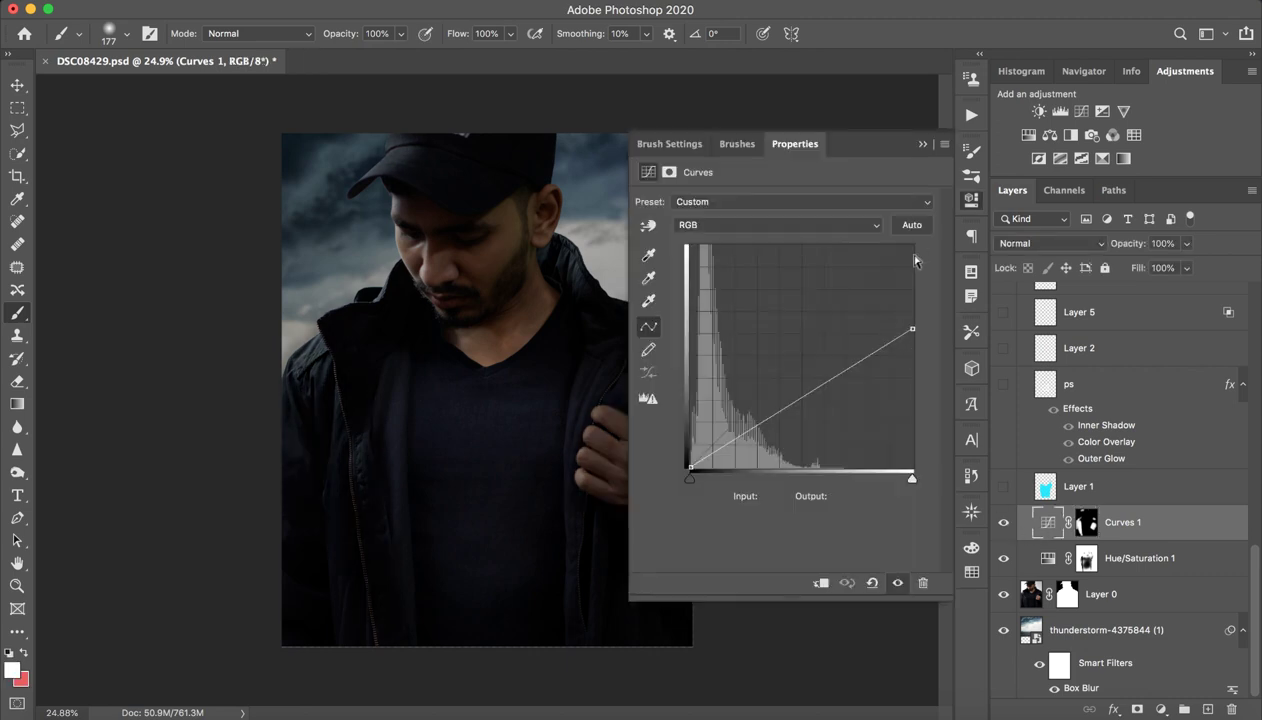
left_click(923, 144)
key("z")
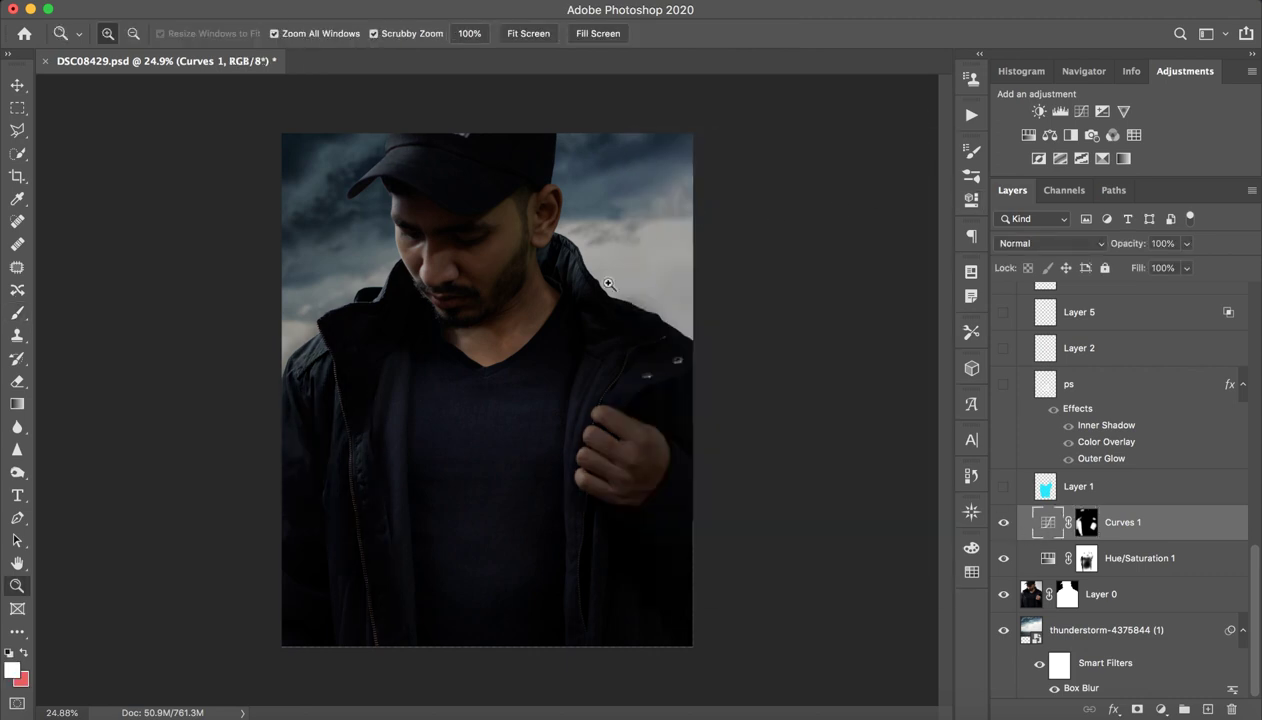
left_click_drag(577, 305, 600, 315)
key("b")
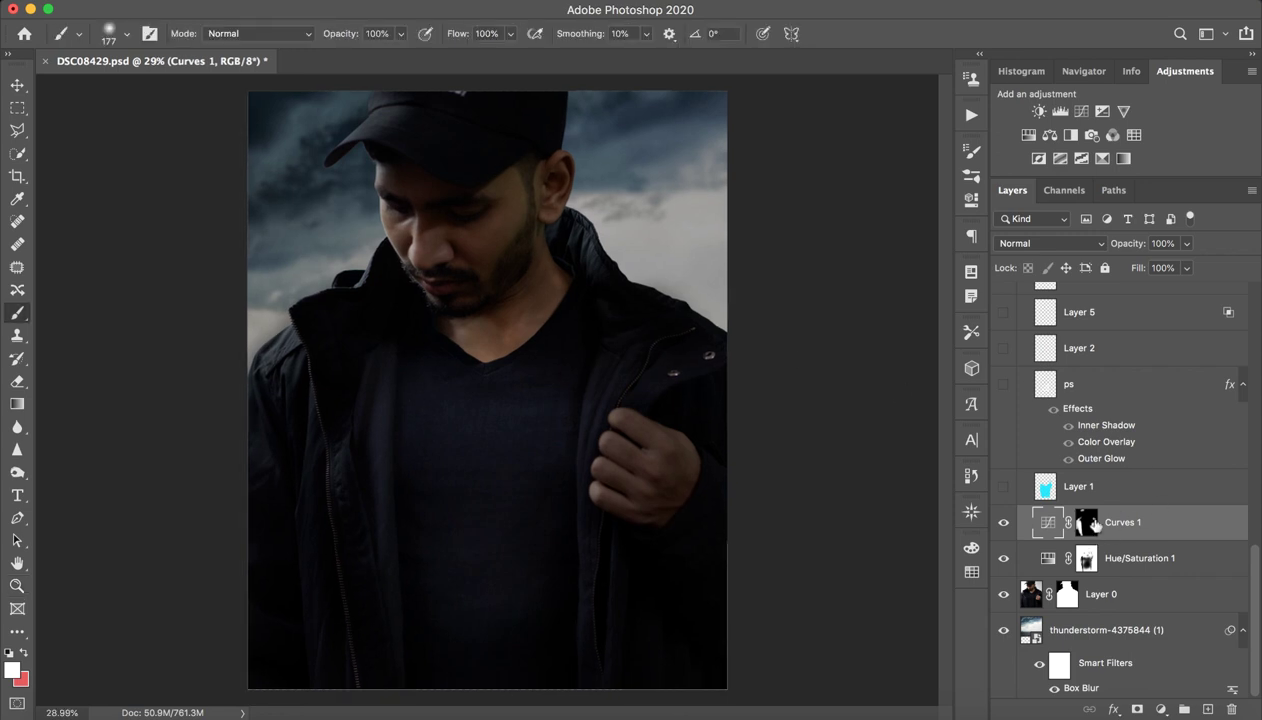
left_click(1106, 497)
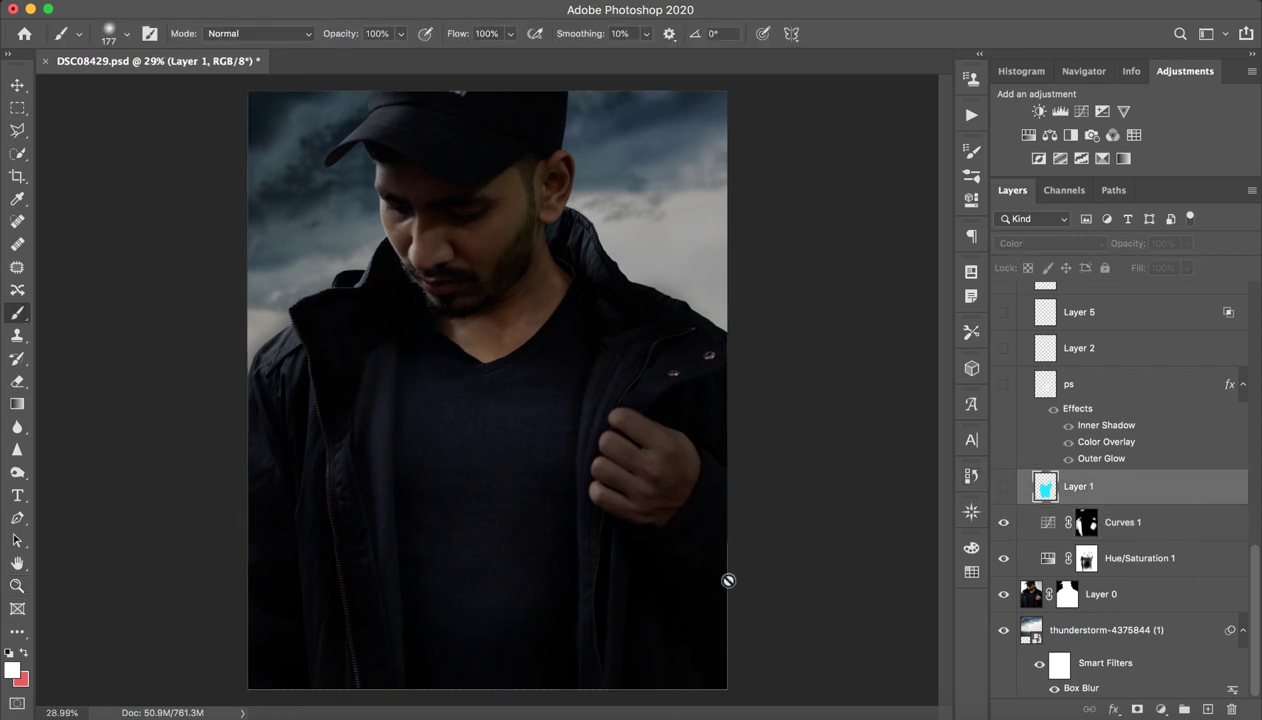
Show Layer 1 in Normal mode and add a cyan dab to the painted shirt.
left_click(1003, 486)
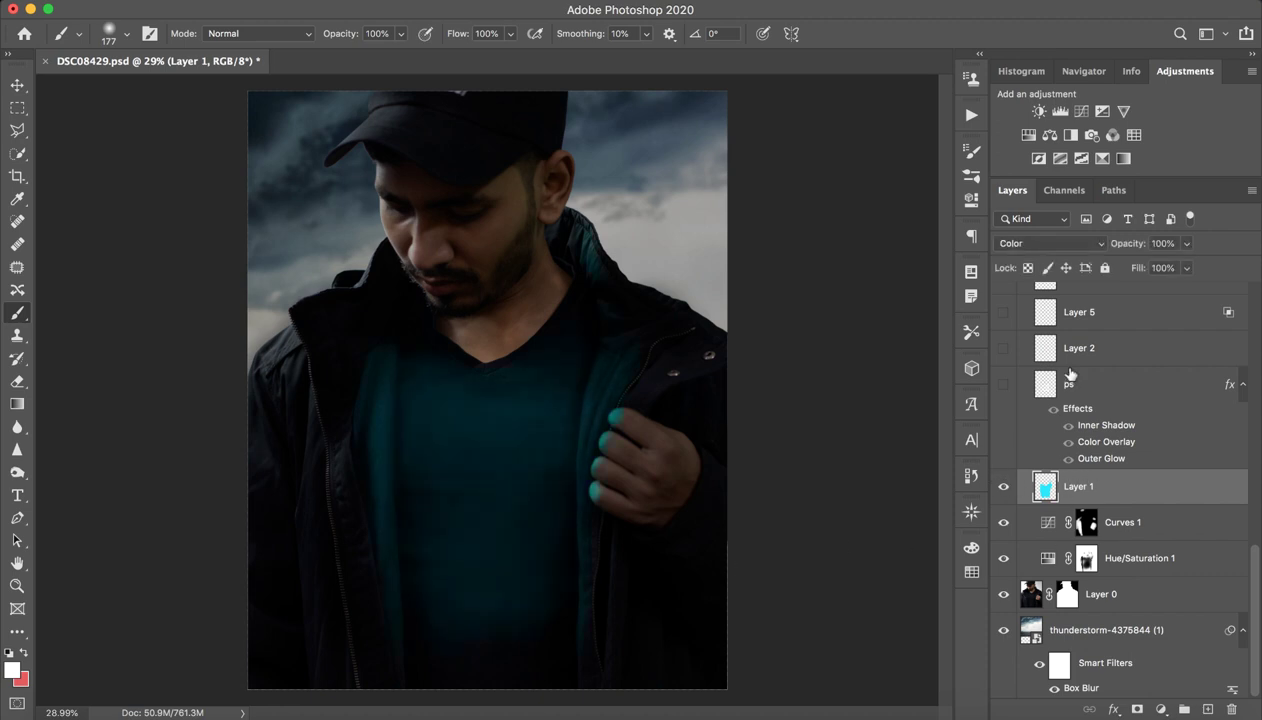
left_click(1030, 243)
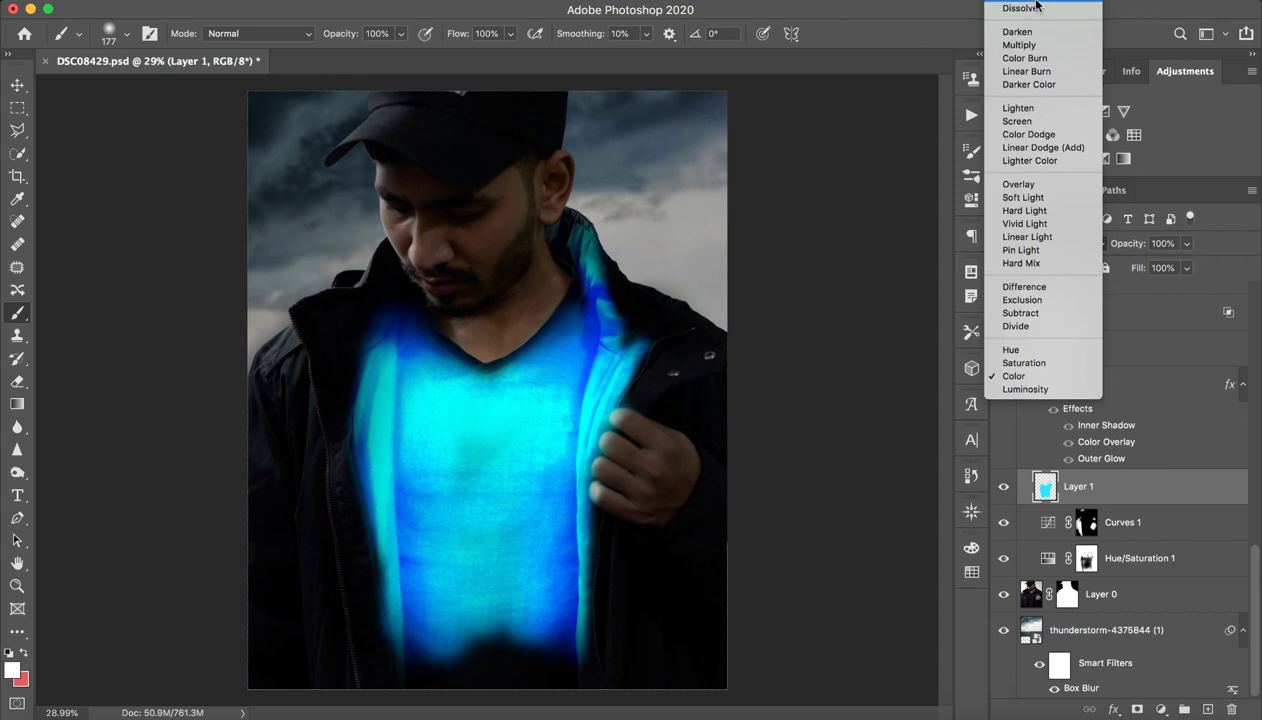
left_click(1030, 8)
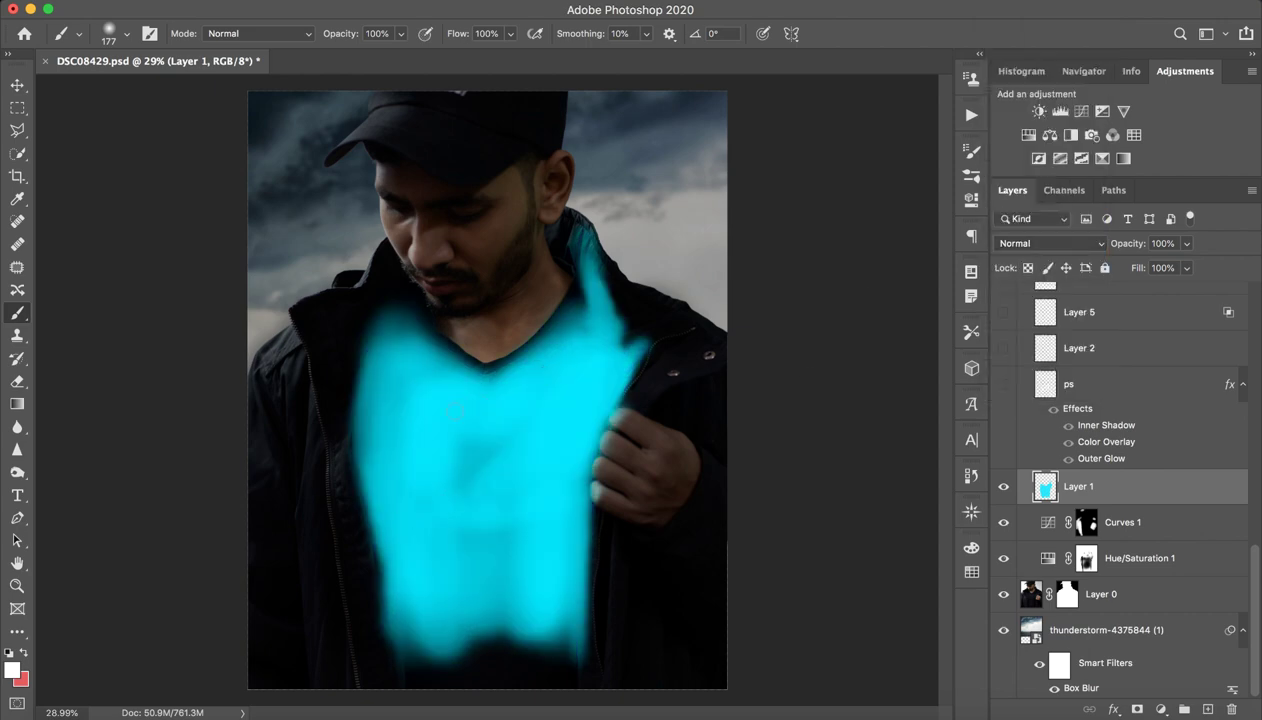
left_click(431, 420, "alt")
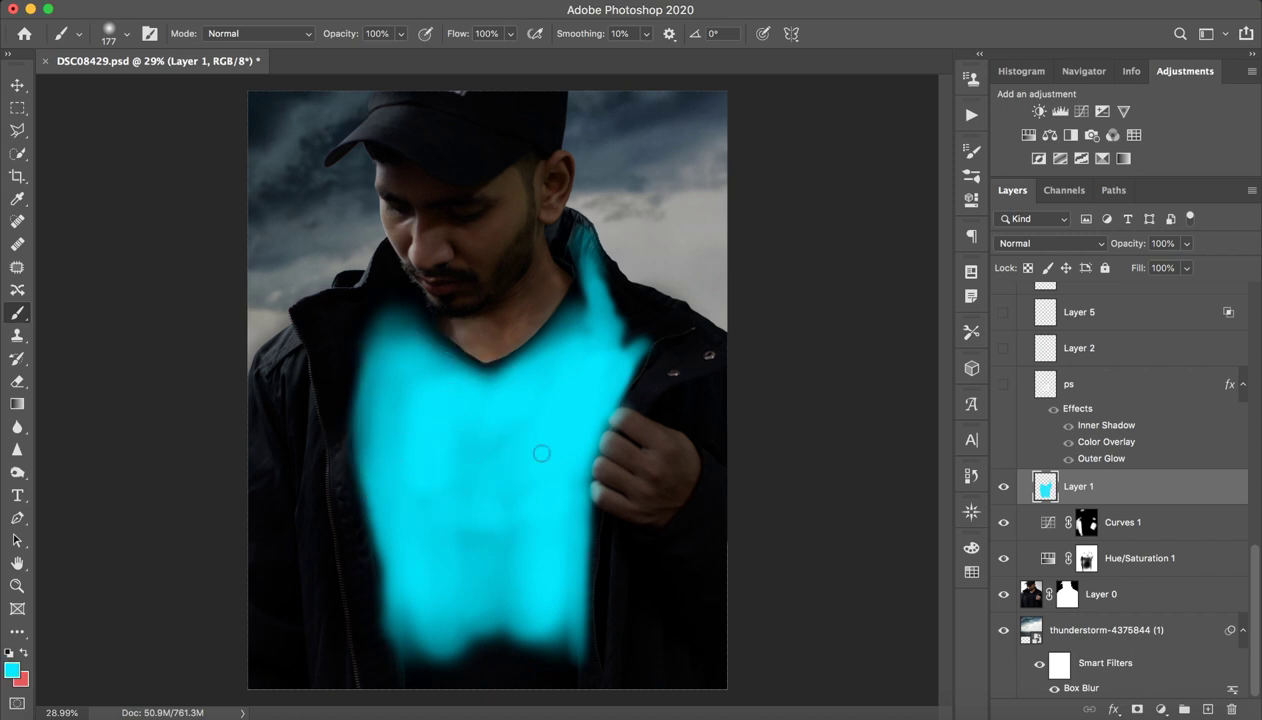
left_click(466, 461)
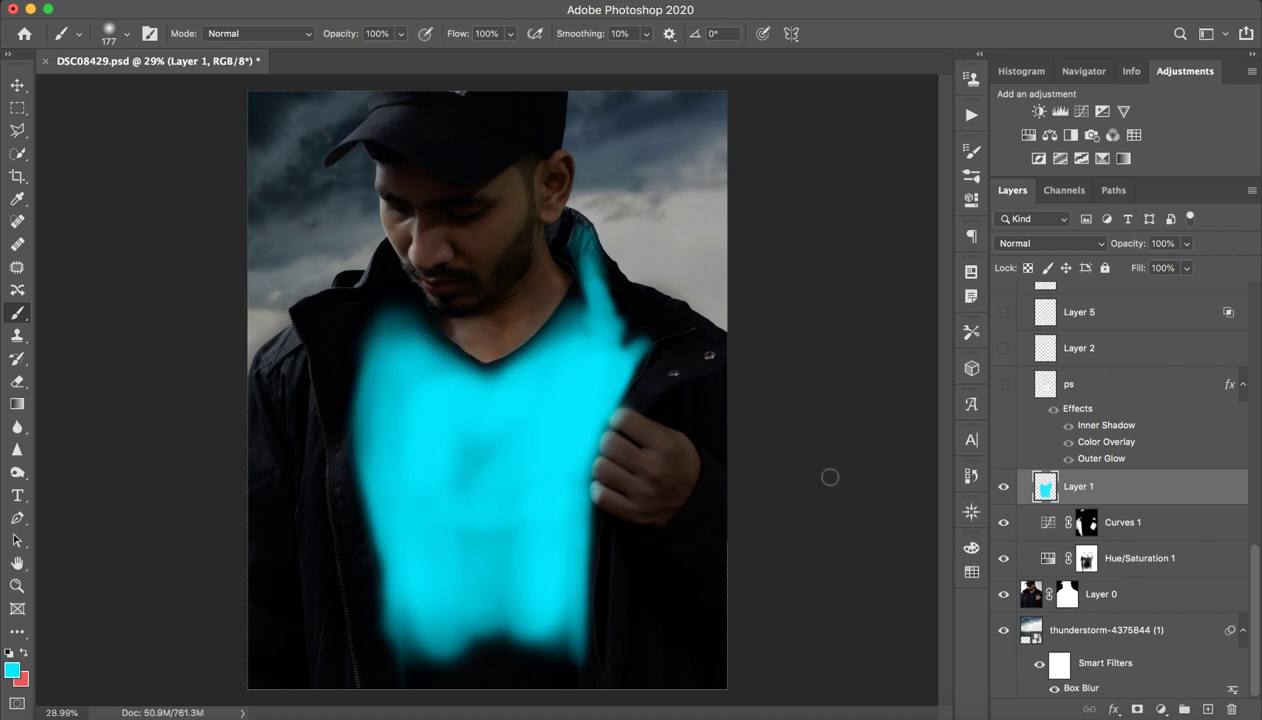
Try Dissolve blending on Layer 1, then set it to Color.
left_click(1047, 250)
left_click(1050, 250)
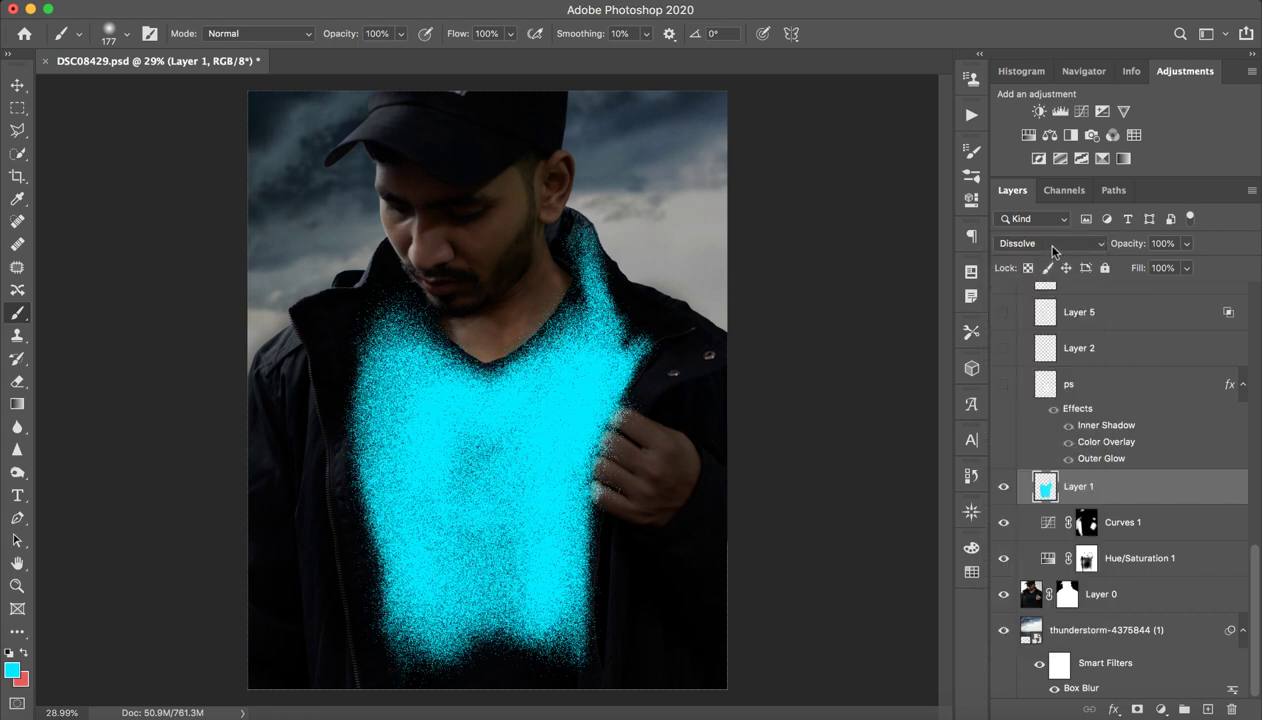
left_click(1053, 251)
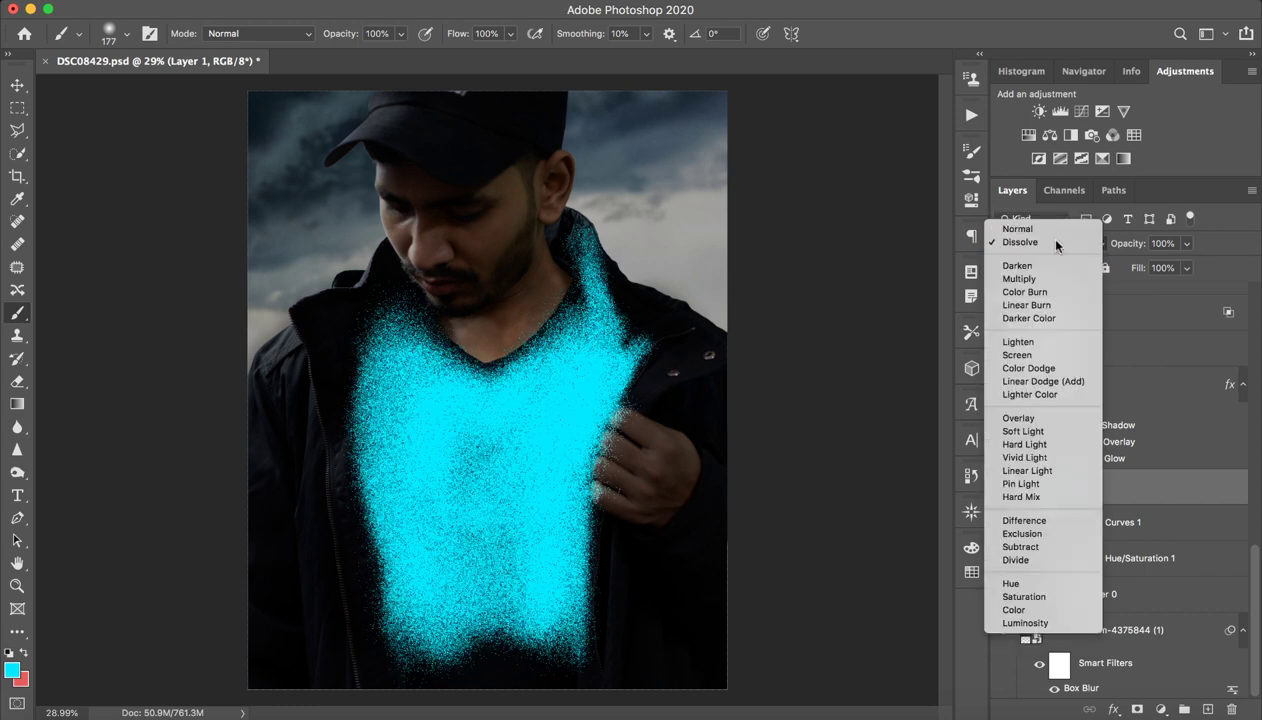
left_click(1056, 244)
left_click(1046, 250)
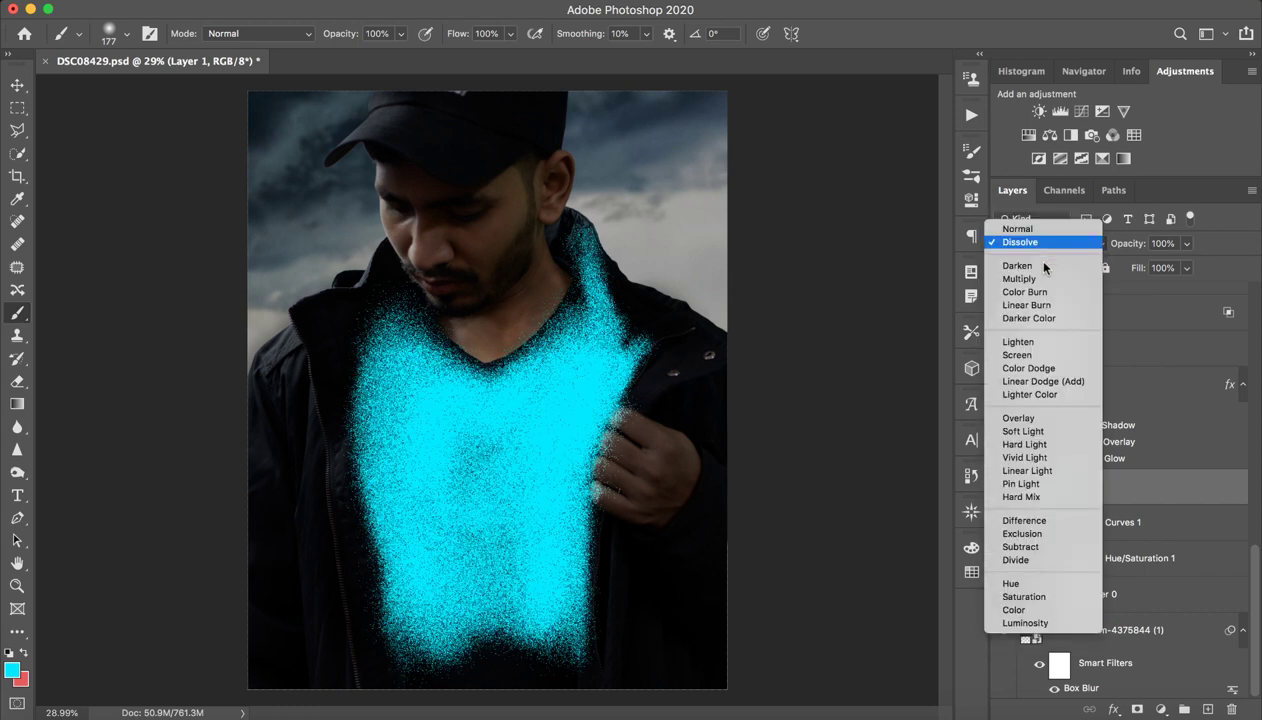
key("Escape")
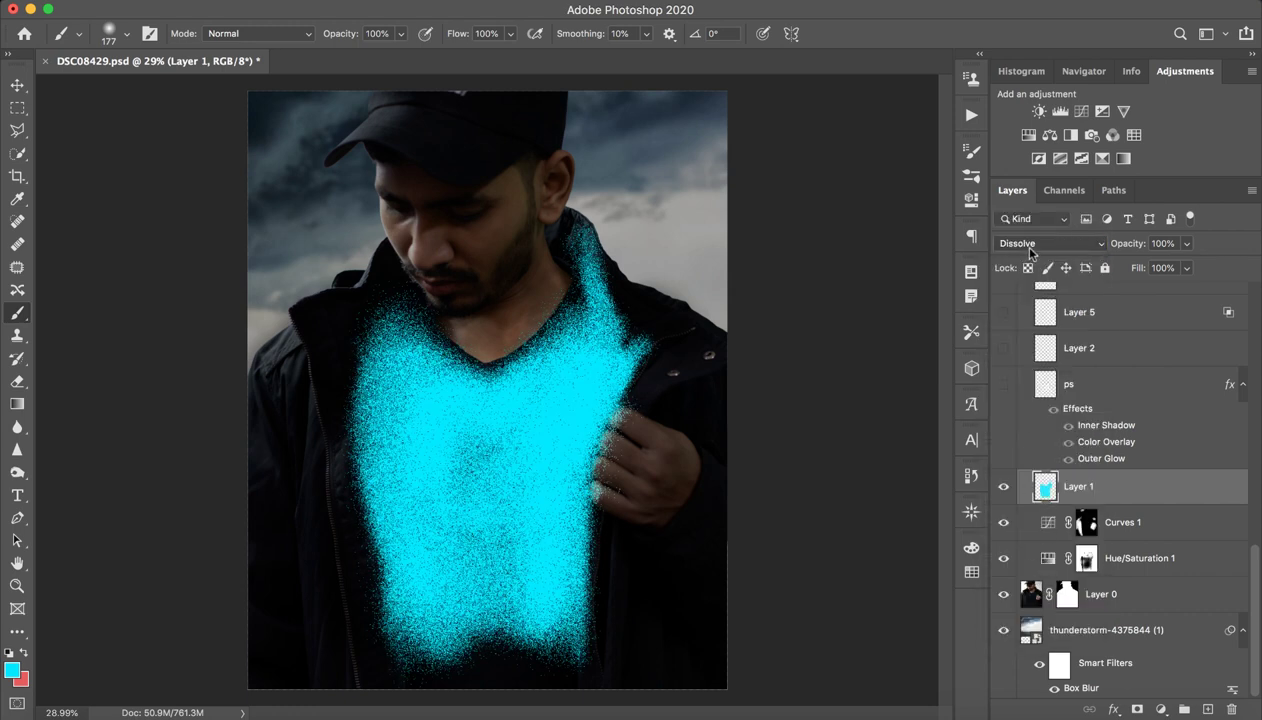
left_click(1031, 252)
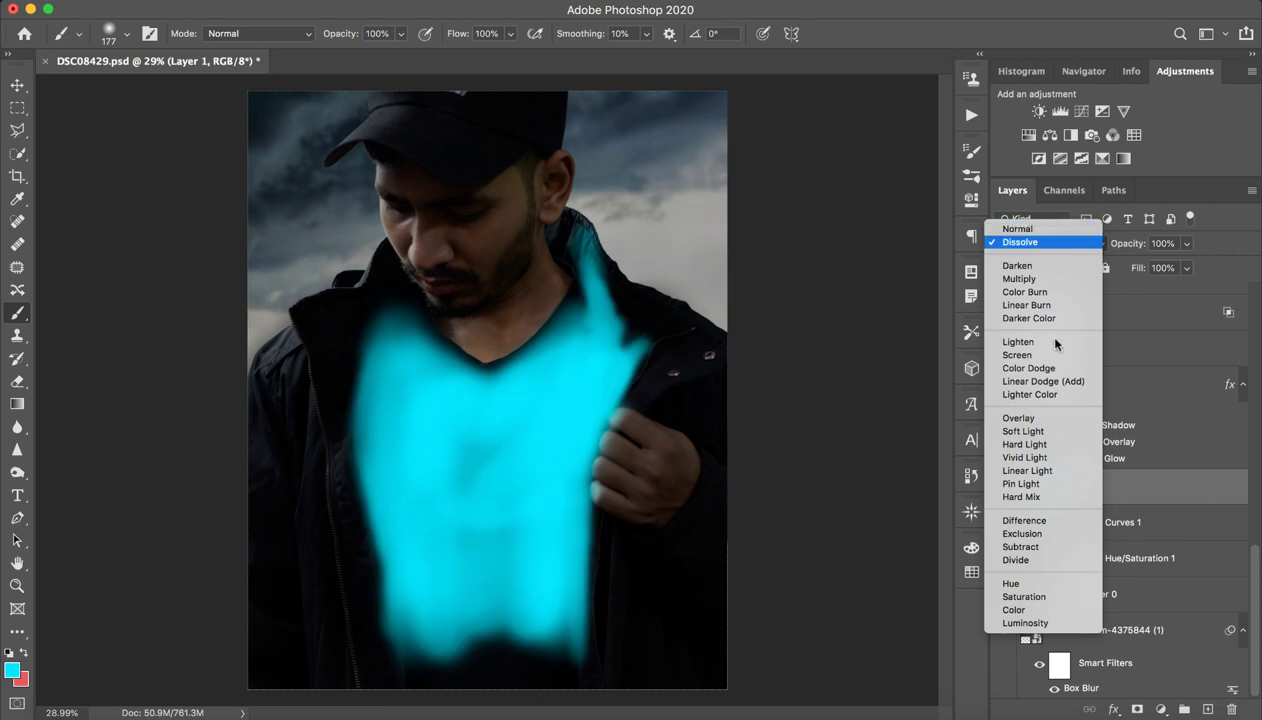
left_click(1017, 610)
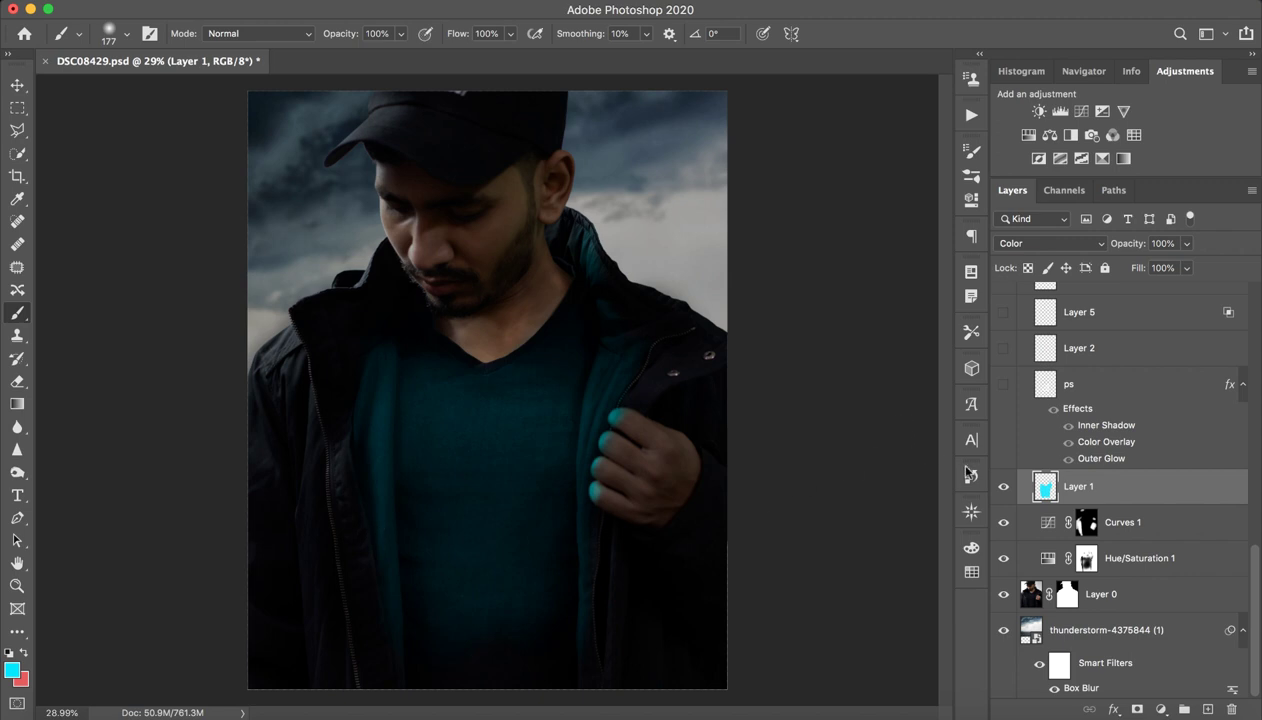
Compare Layer 1's teal tint, then show the ps layer's glowing Ps logo.
left_click(1003, 486)
left_click(1003, 487)
left_click(1005, 490)
left_click(1037, 388)
left_click(1002, 388)
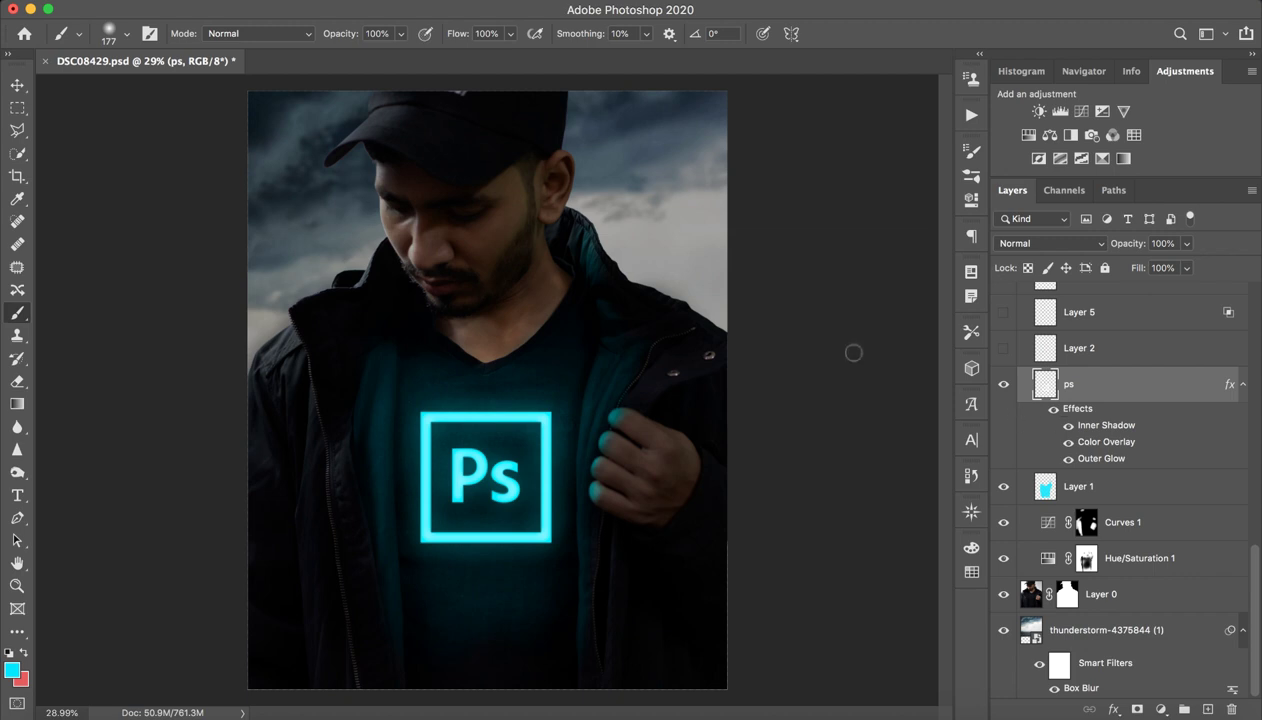
key("z")
mouse_move(592, 442)
left_mouse_down()
mouse_move(581, 451)
mouse_move(662, 451)
left_mouse_up()
Compare Layer 2's jacket-edge glow and Layer 5's chin glow, leaving both visible.
key("b")
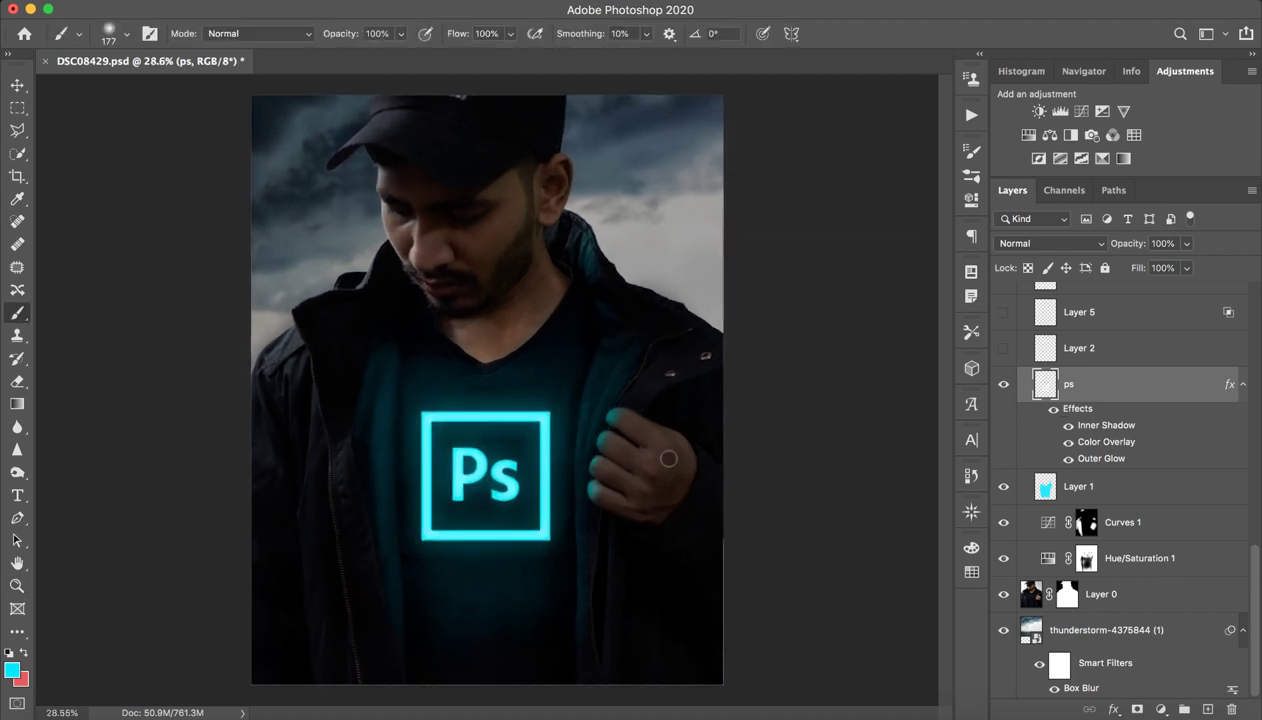
scroll(1047, 452, "up", 5)
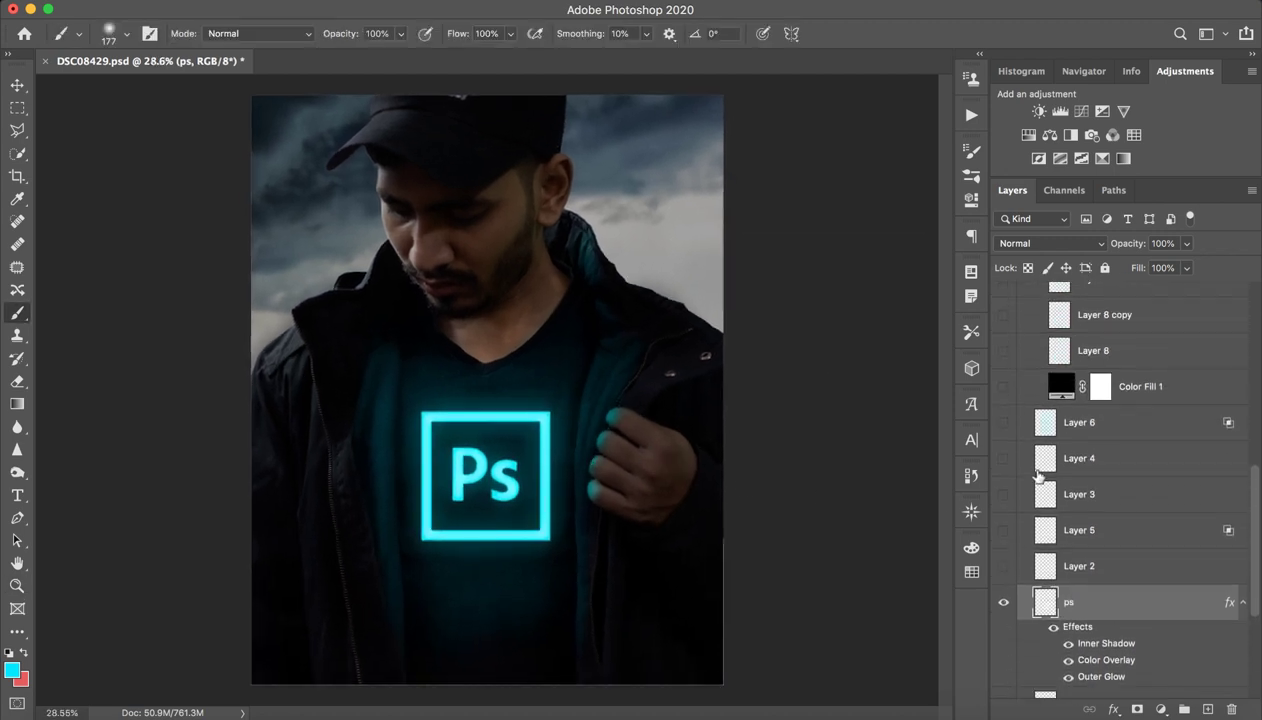
left_click(1002, 566)
left_click(1003, 567)
left_click(1003, 530)
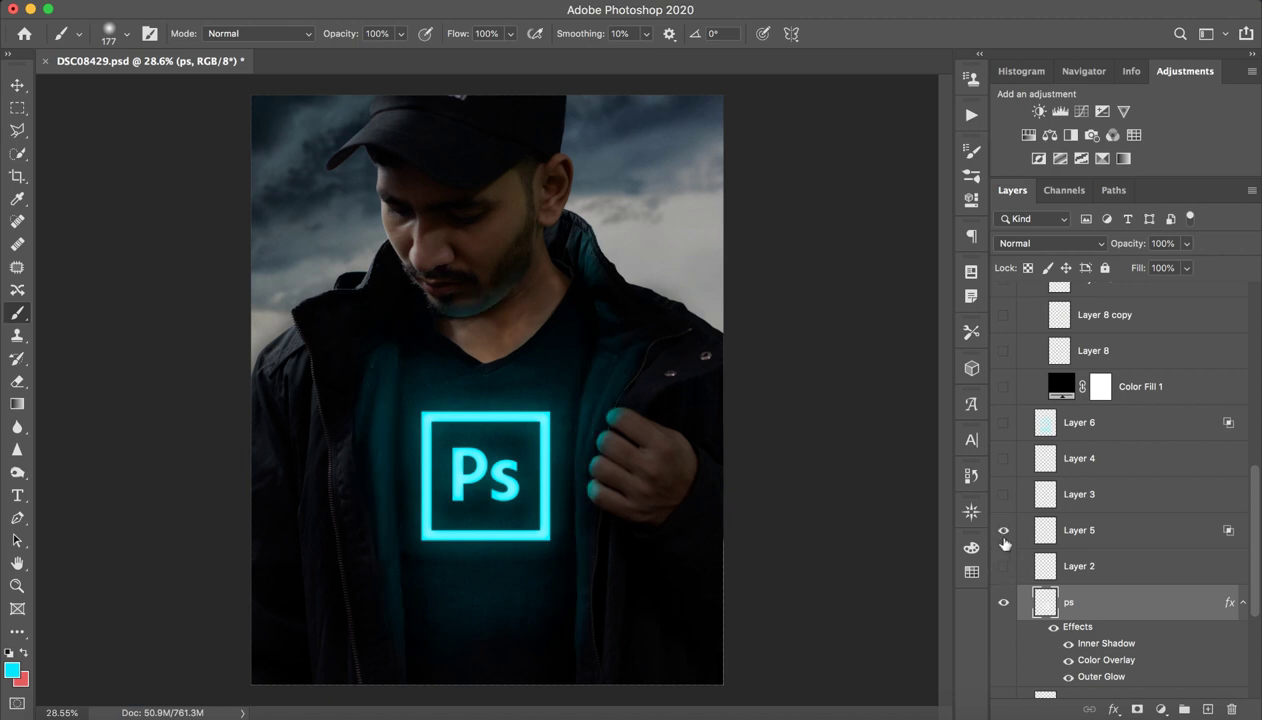
left_click(1003, 530)
left_click(1003, 566)
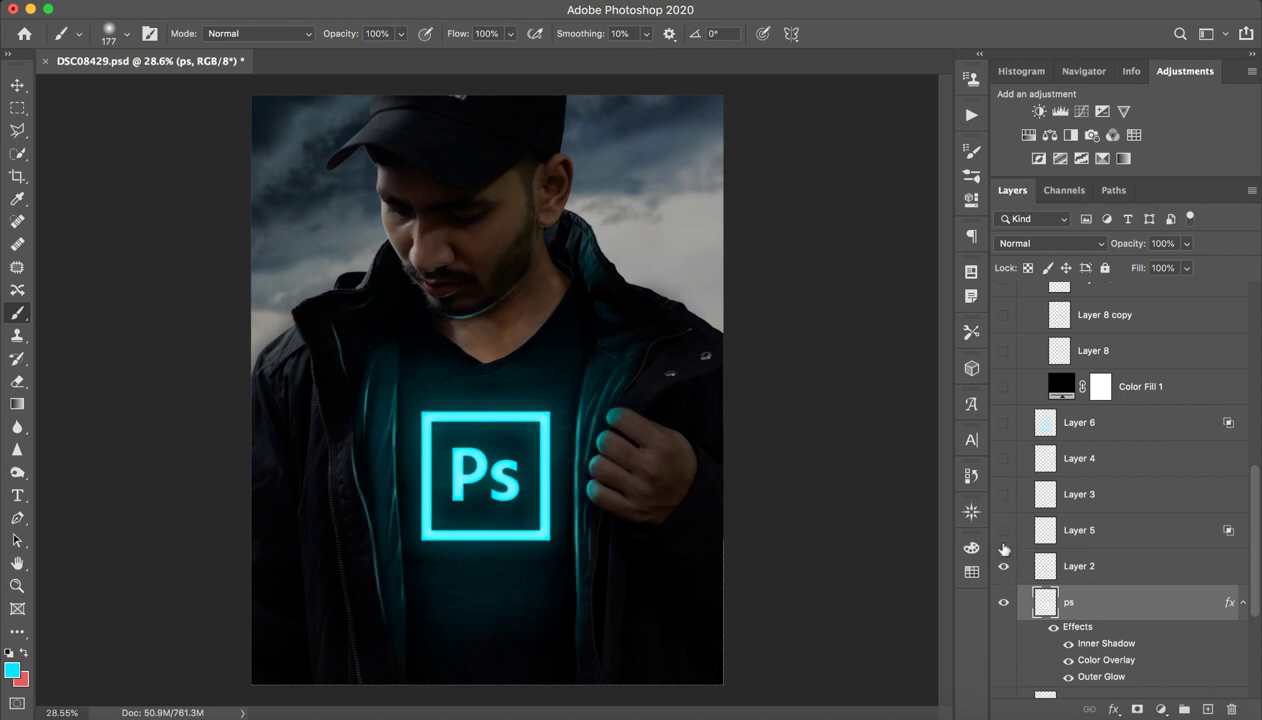
left_click(1003, 530)
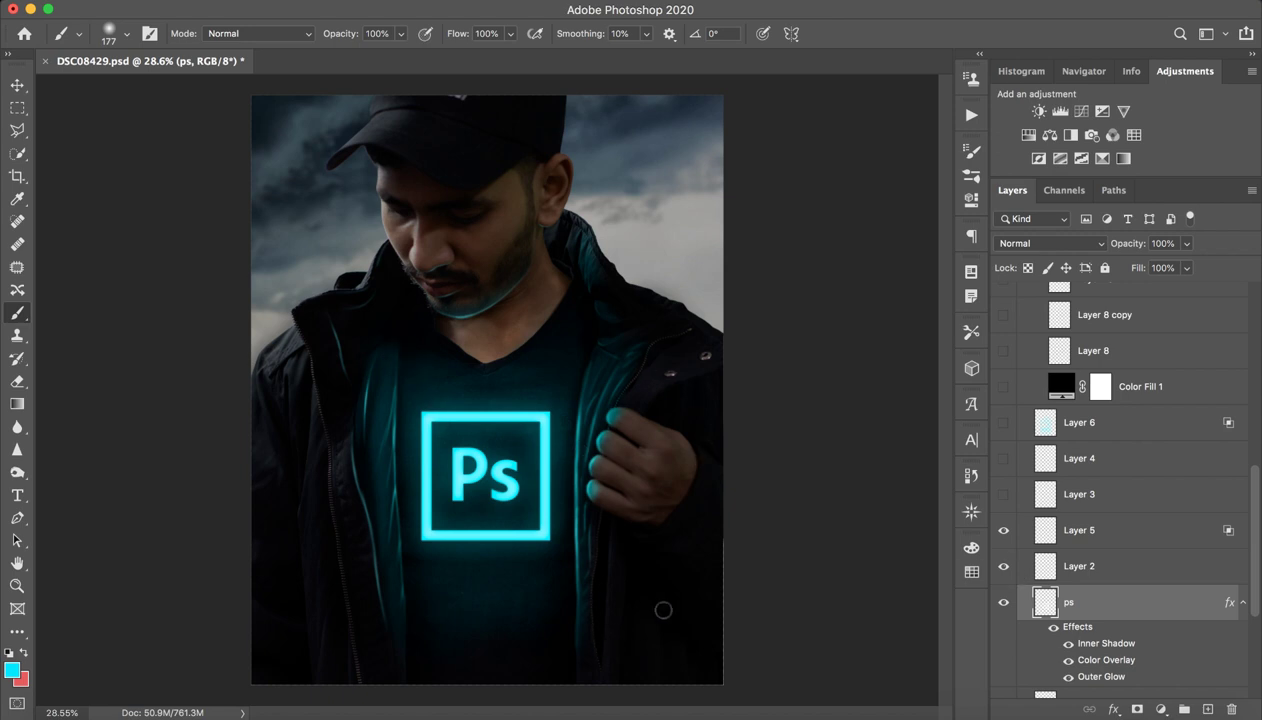
left_click(1003, 532)
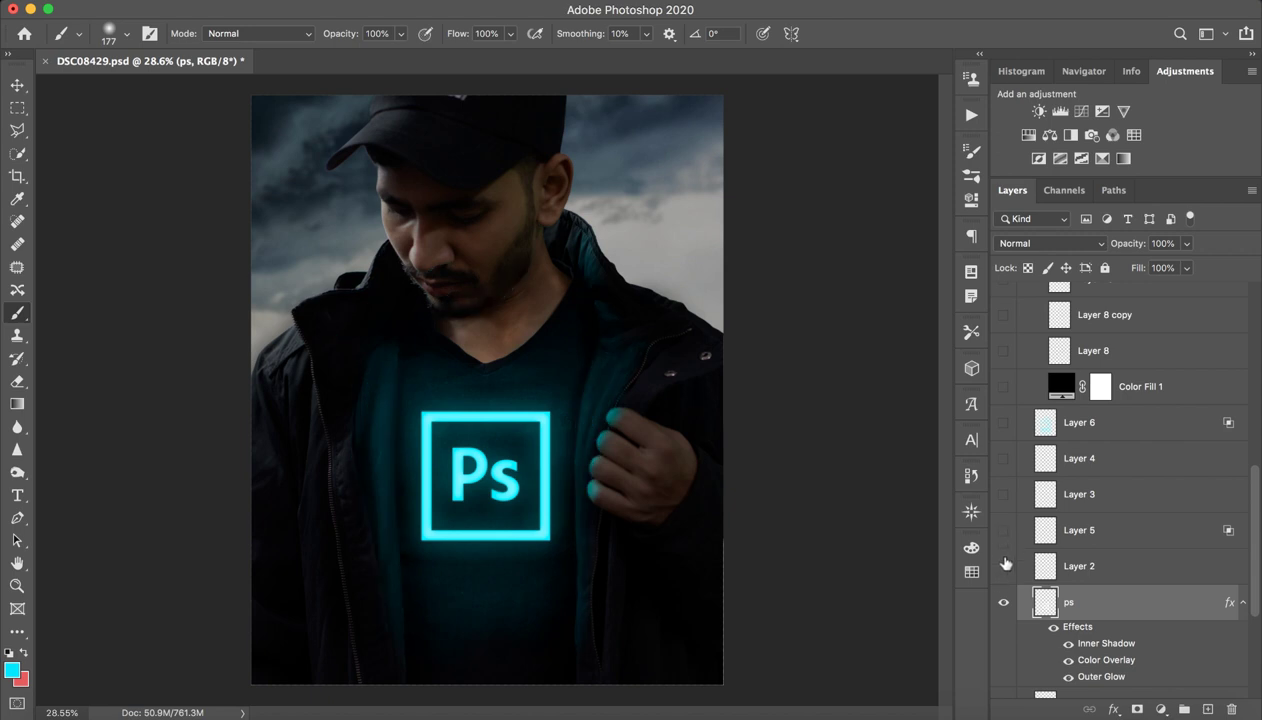
left_click(1003, 530)
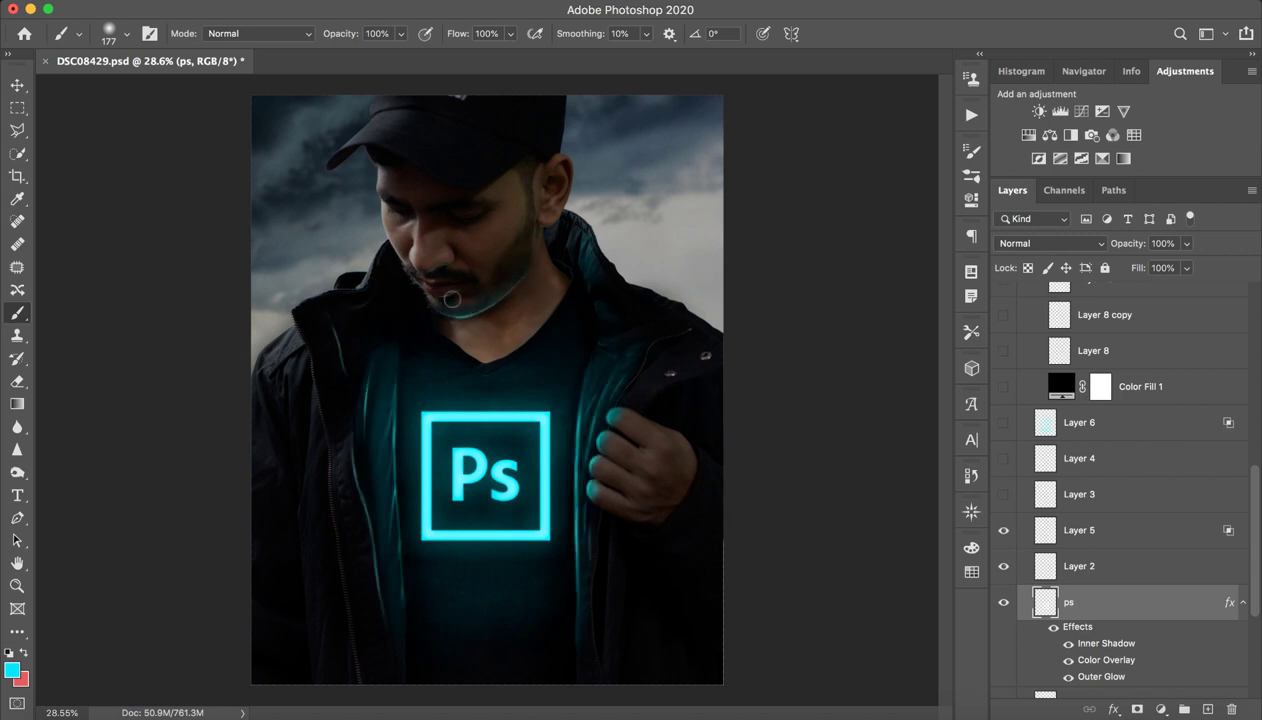
Select Layer 2 and show Layer 3's chin glow, zooming in and back to full view.
left_click(1016, 568)
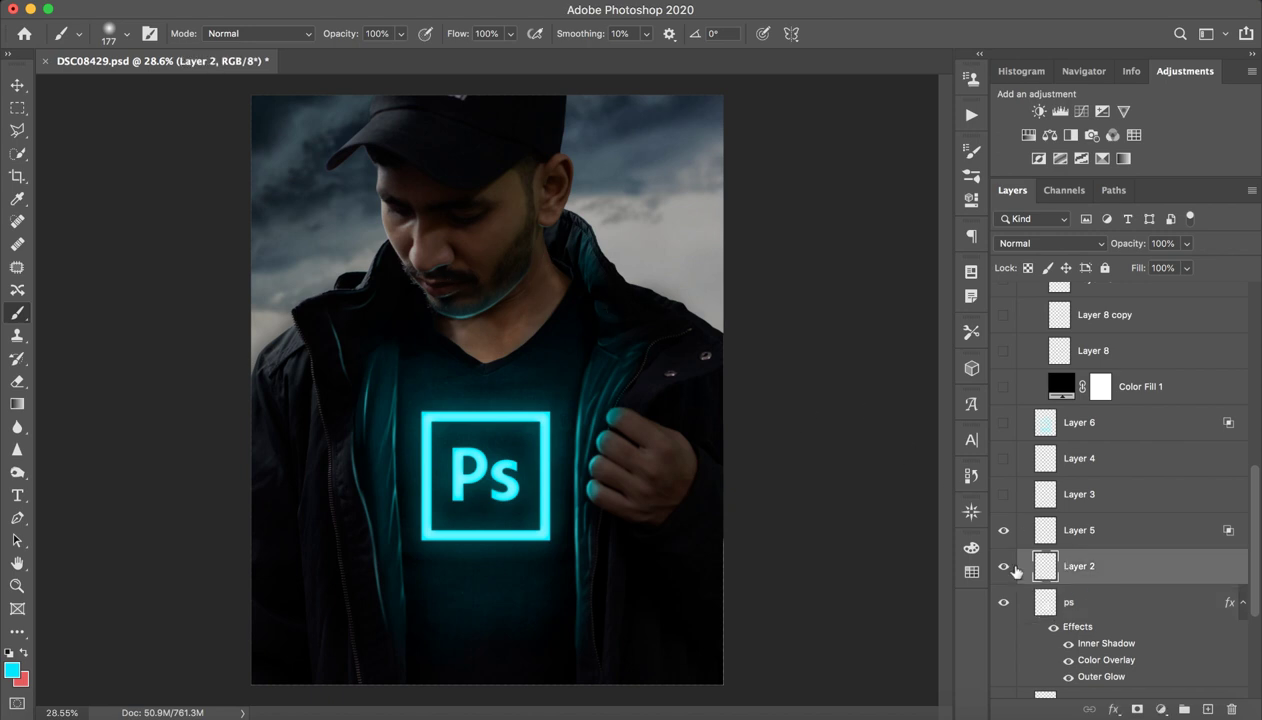
left_click(1003, 494)
key("z")
mouse_move(572, 279)
left_mouse_down()
mouse_move(644, 271)
mouse_move(614, 276)
left_mouse_up()
key("b")
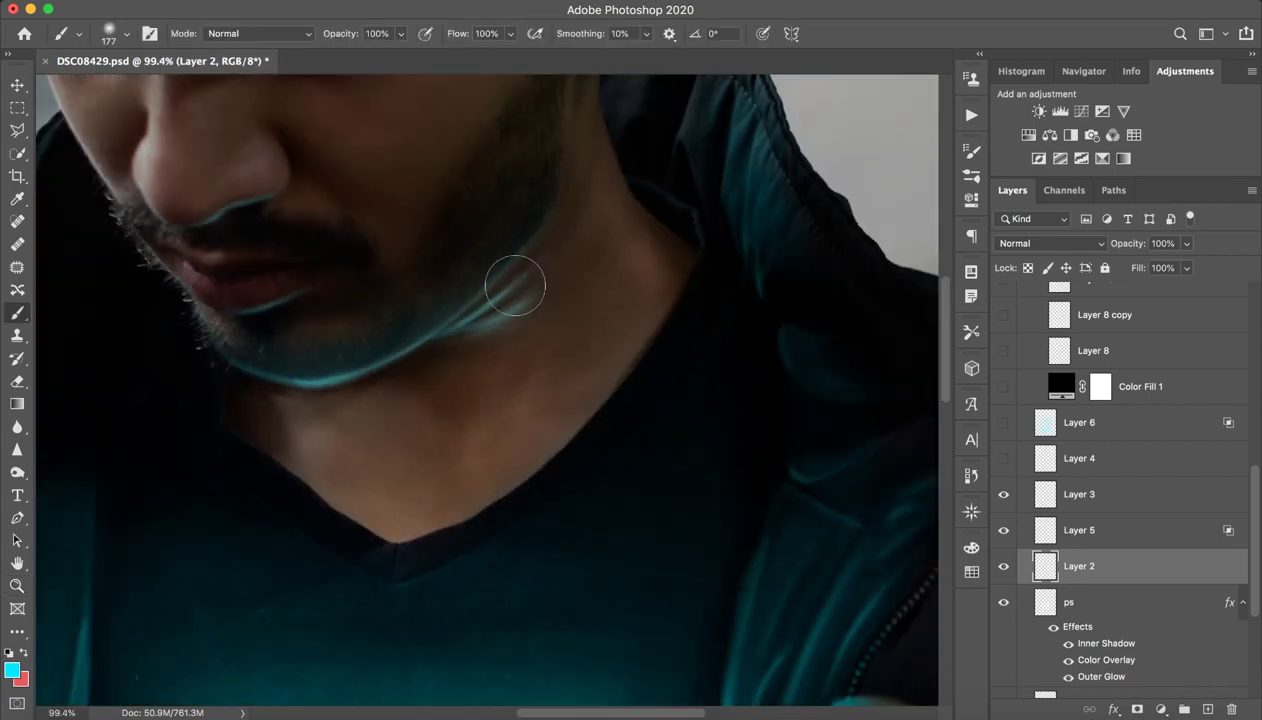
key("z")
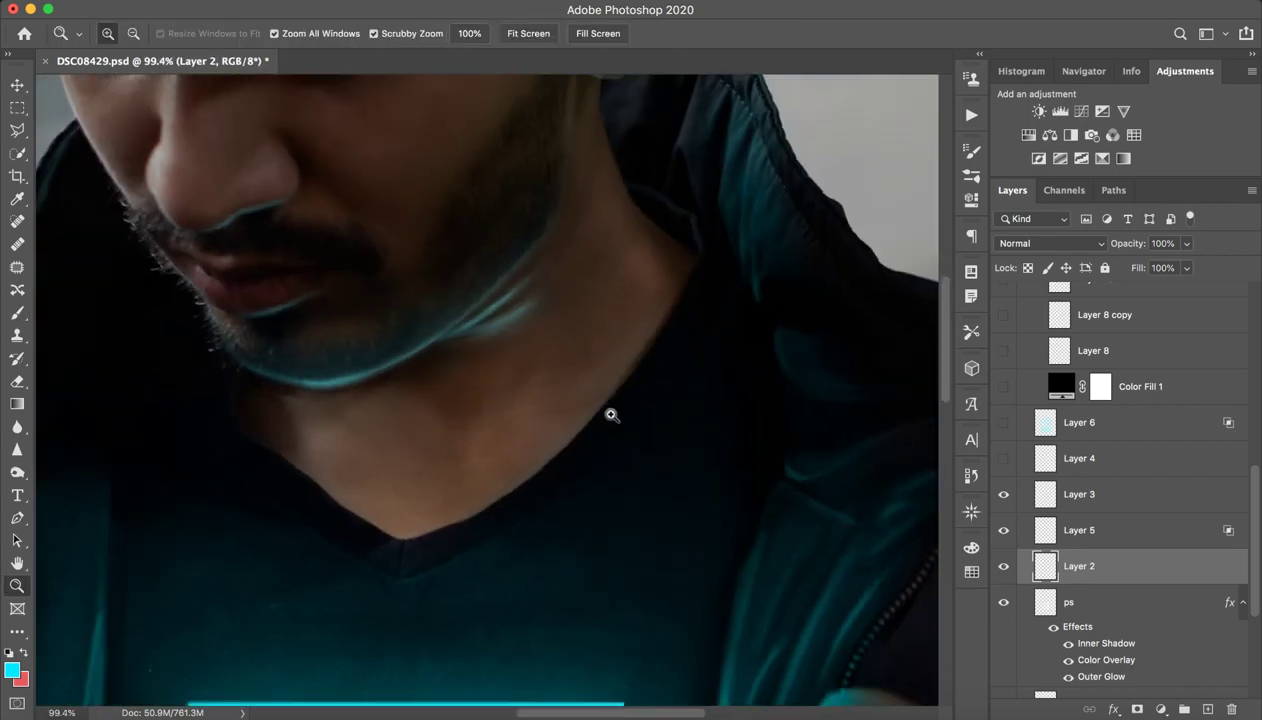
mouse_move(611, 414)
left_mouse_down()
mouse_move(521, 441)
mouse_move(535, 428)
left_mouse_up()
key("b")
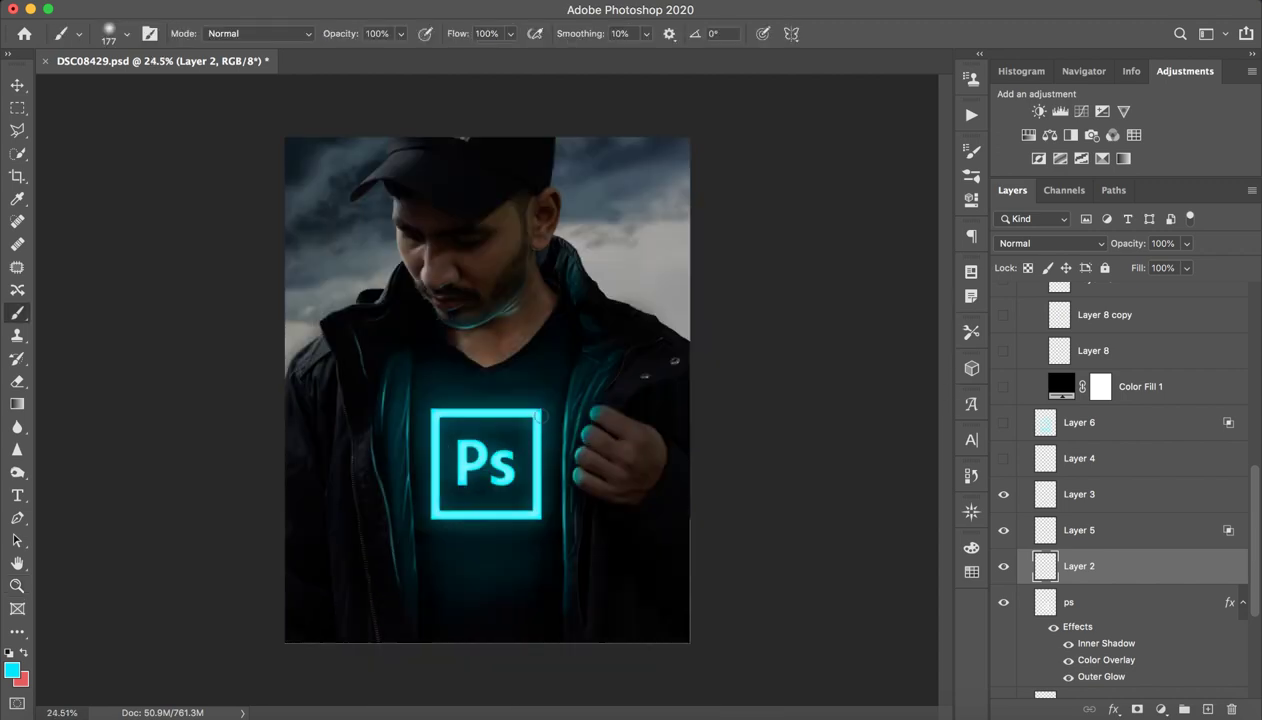
Preview Layer 4's cap-rim glow, check Layer 6, then hide Layer 4 and reselect it.
scroll(1078, 489, "up", 3)
left_click(1080, 550)
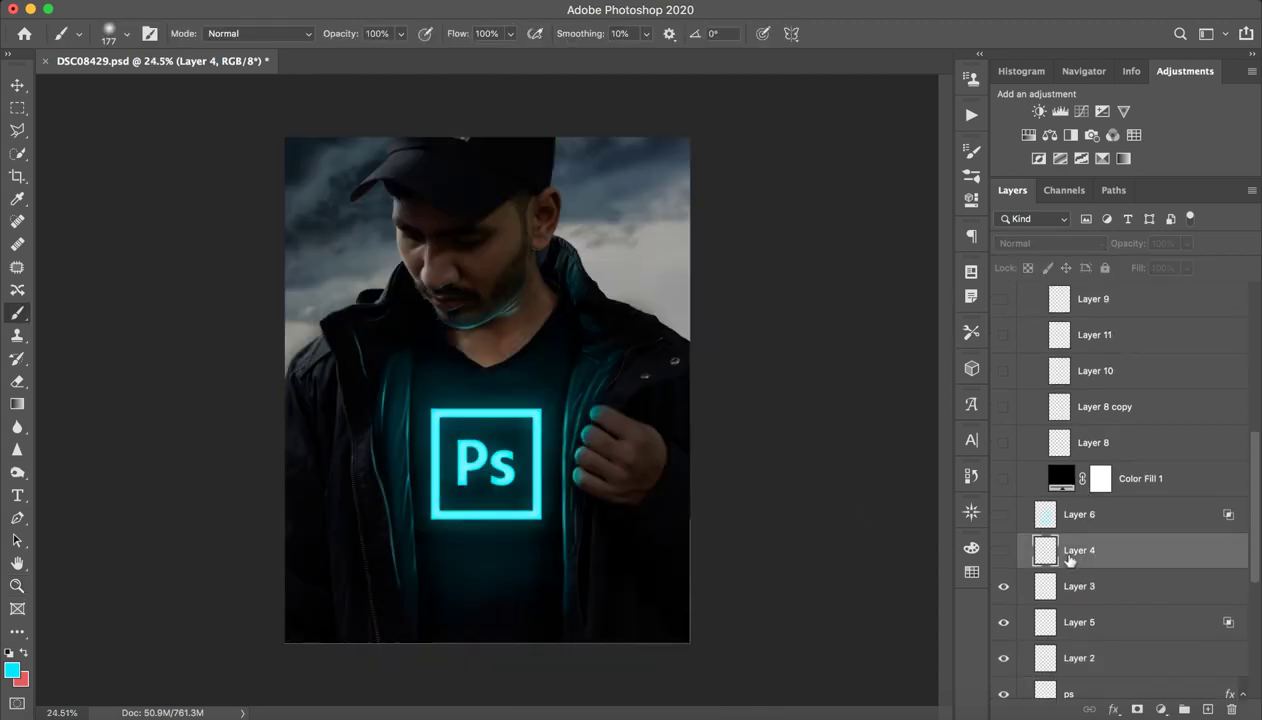
left_click(1003, 550)
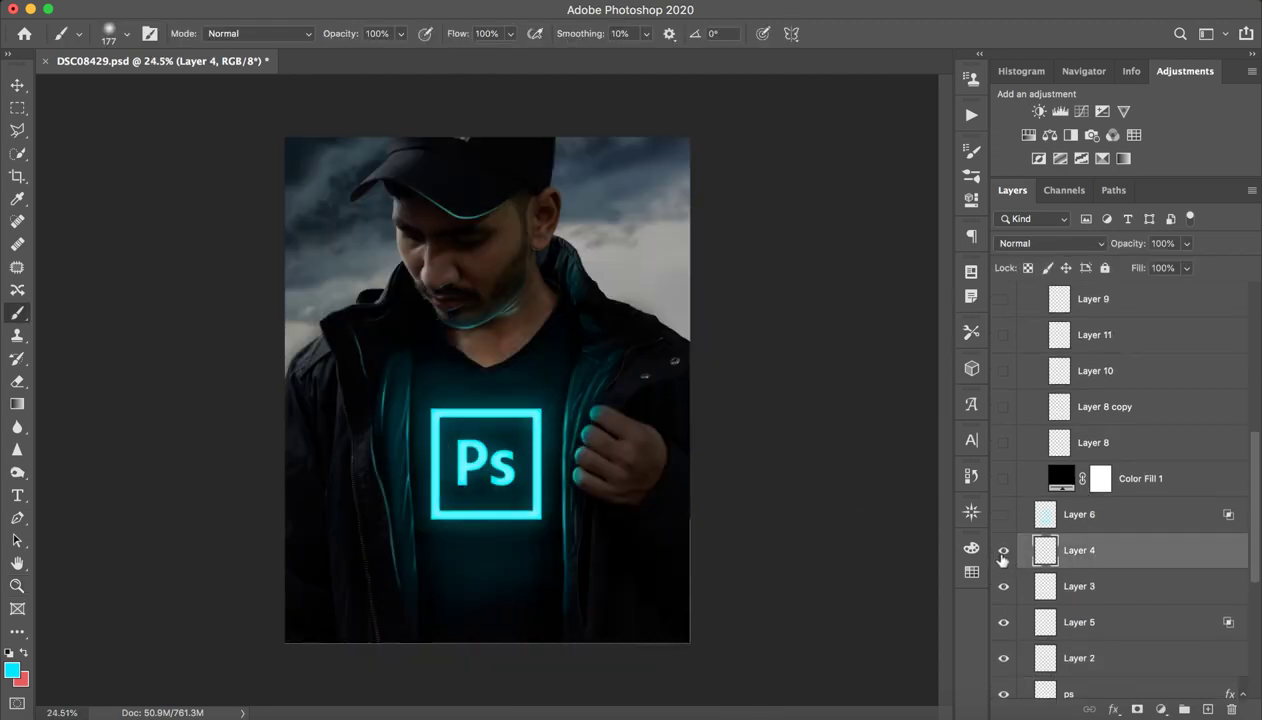
left_click(1080, 510)
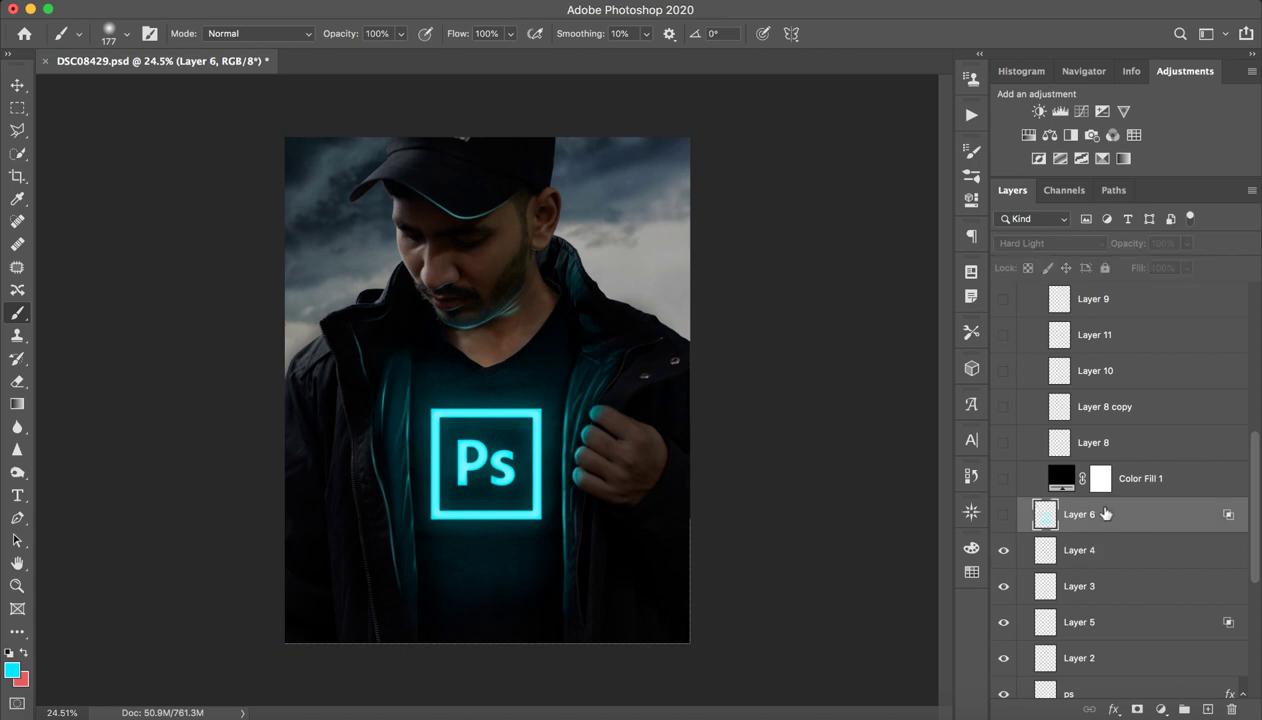
left_click(1001, 553)
left_click(1021, 556)
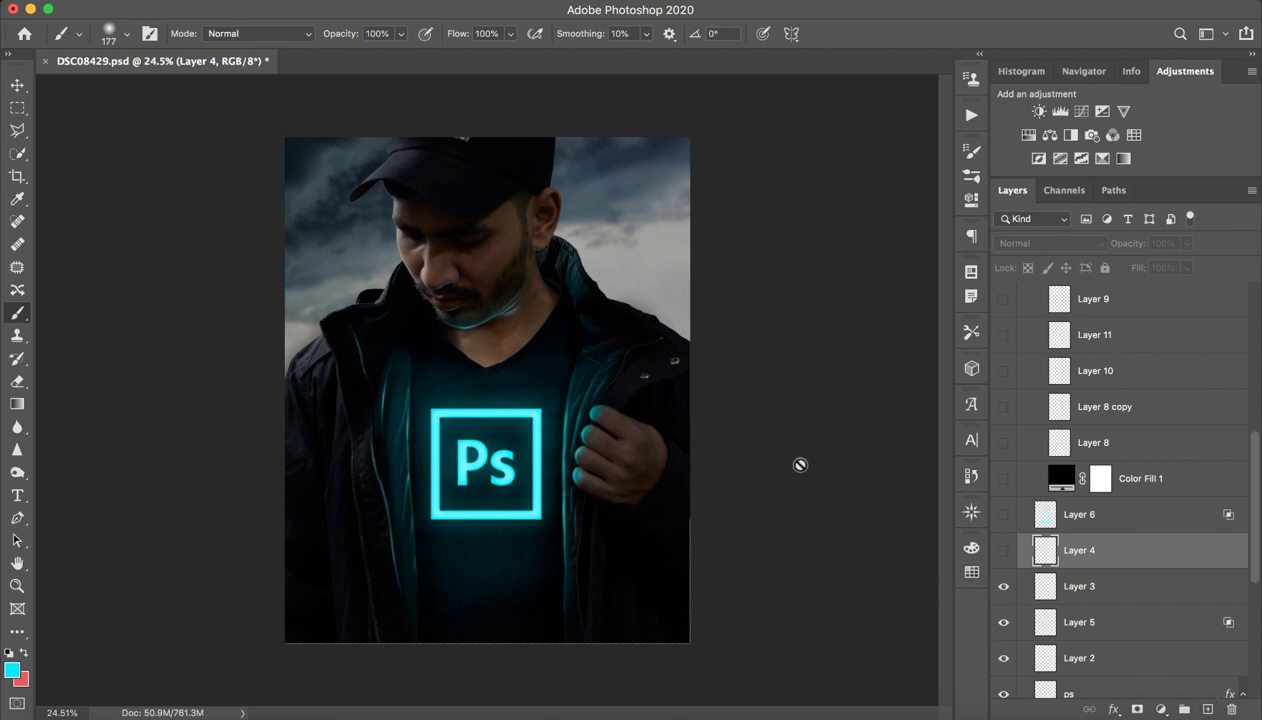
Zoom in on the cap and draw a pen path along the brim's underside.
key("z")
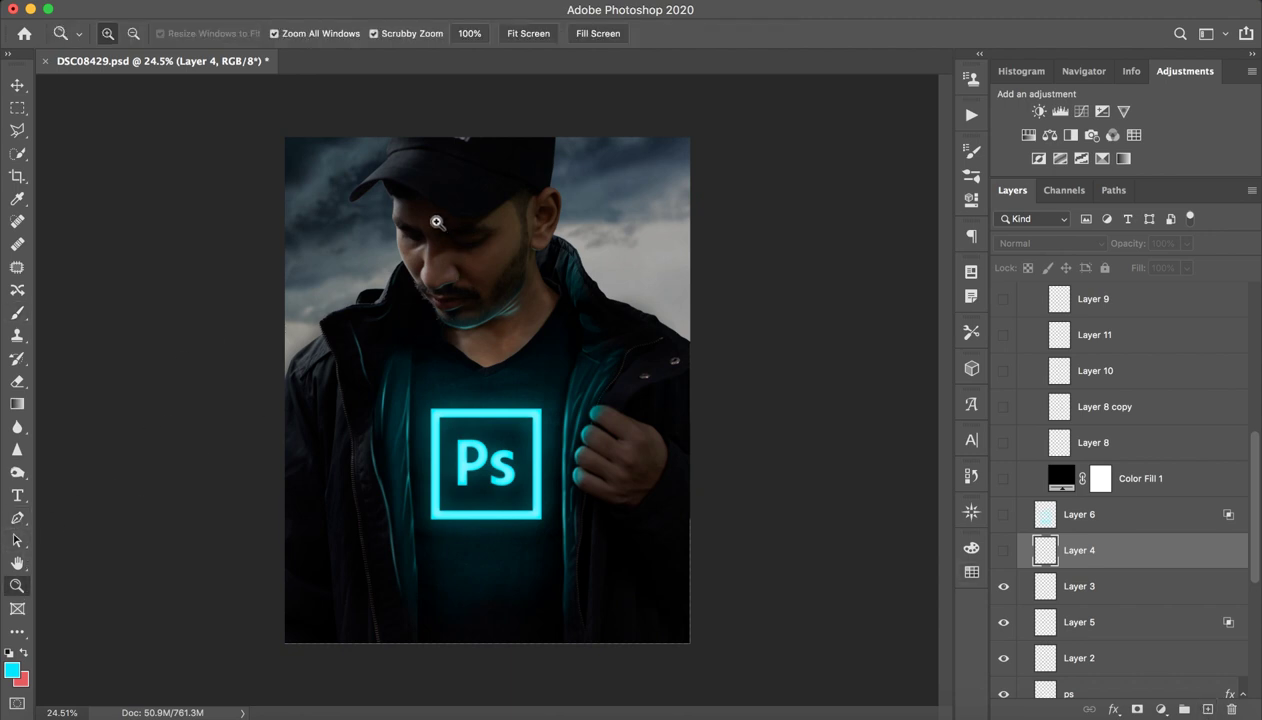
left_click_drag(433, 221, 503, 215)
scroll(451, 317, "up", 3)
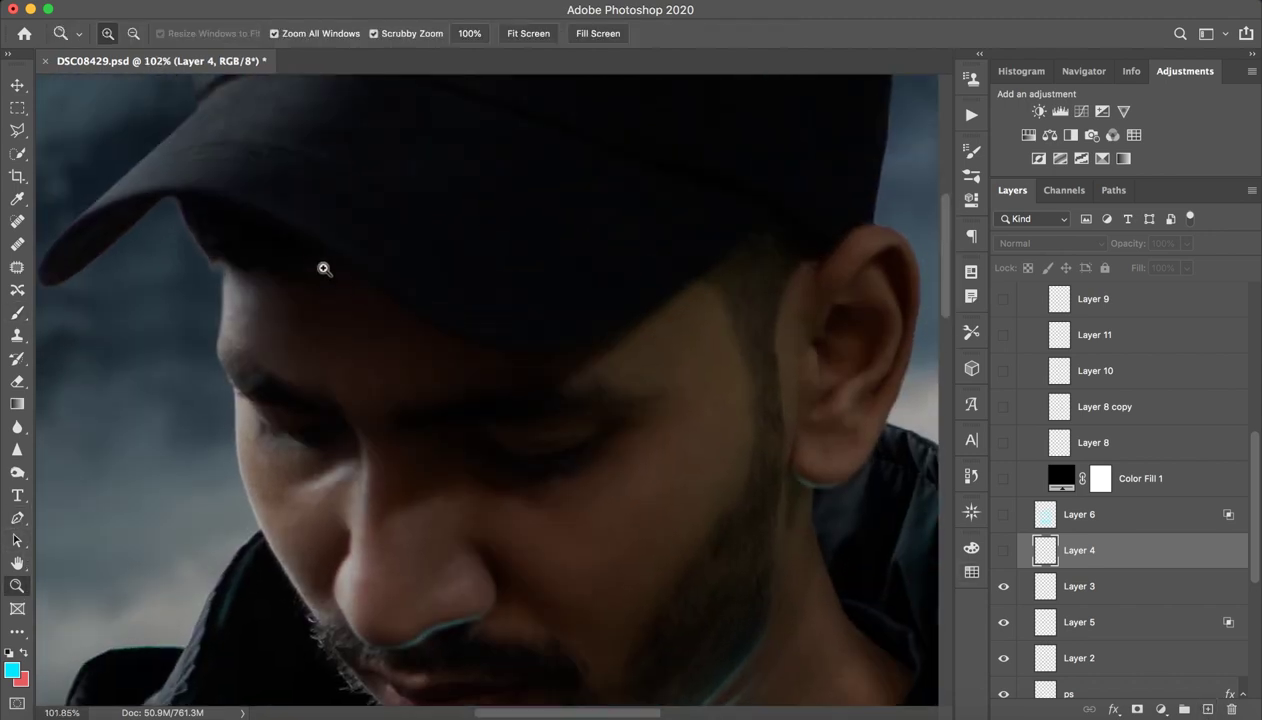
key("p")
left_click(326, 243)
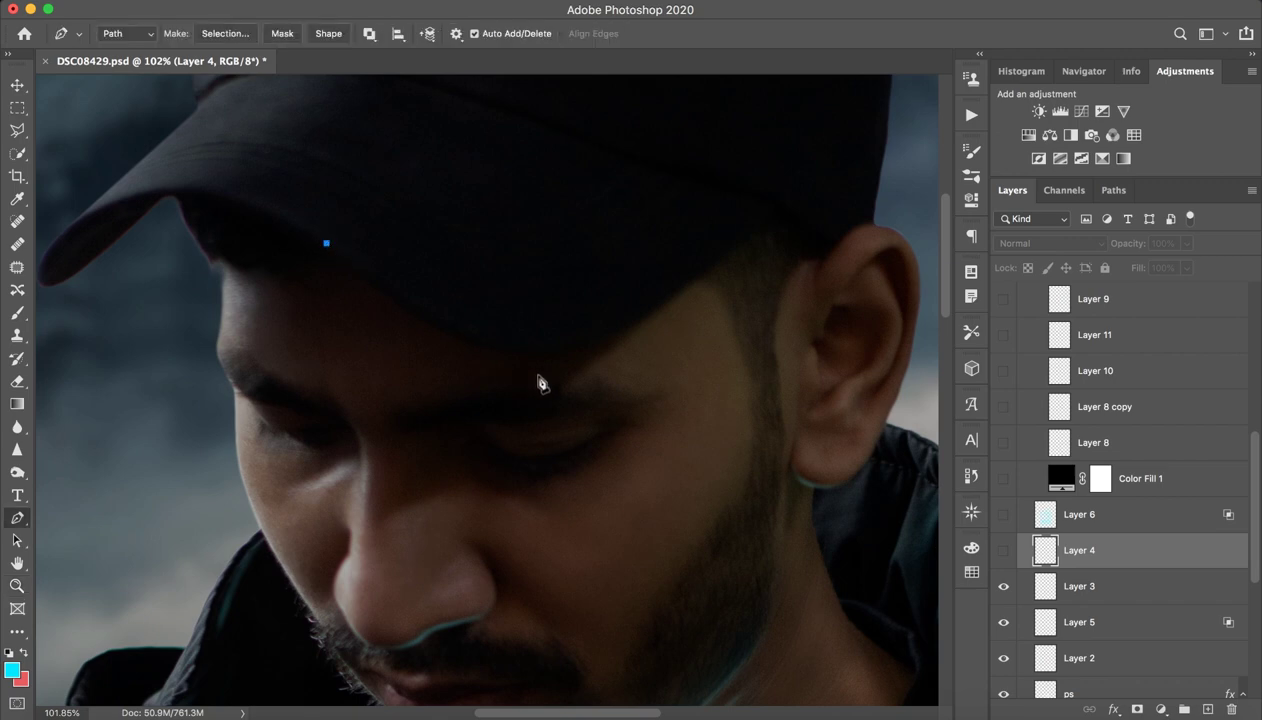
mouse_move(607, 336)
left_mouse_down()
mouse_move(731, 276)
mouse_move(672, 297)
left_mouse_up()
left_click_drag(764, 224, 785, 207)
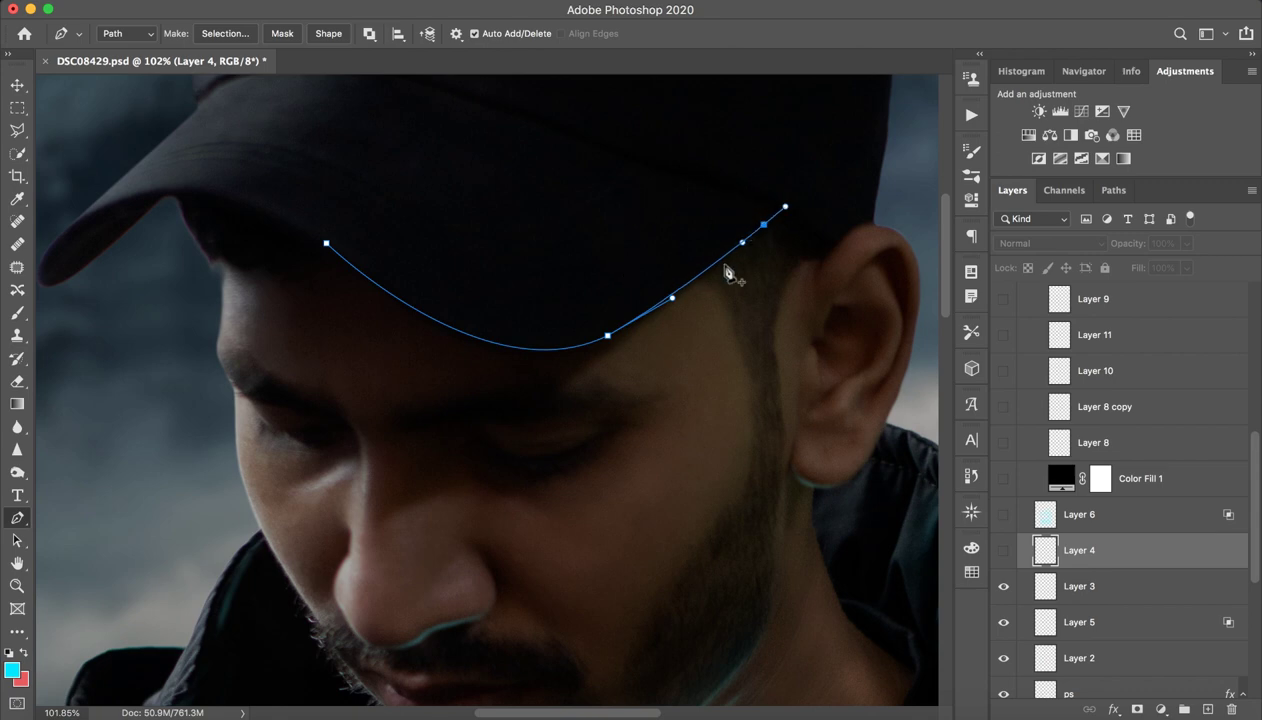
Show Layer 4, stroke the path with the brush, and delete the path.
right_click(576, 341)
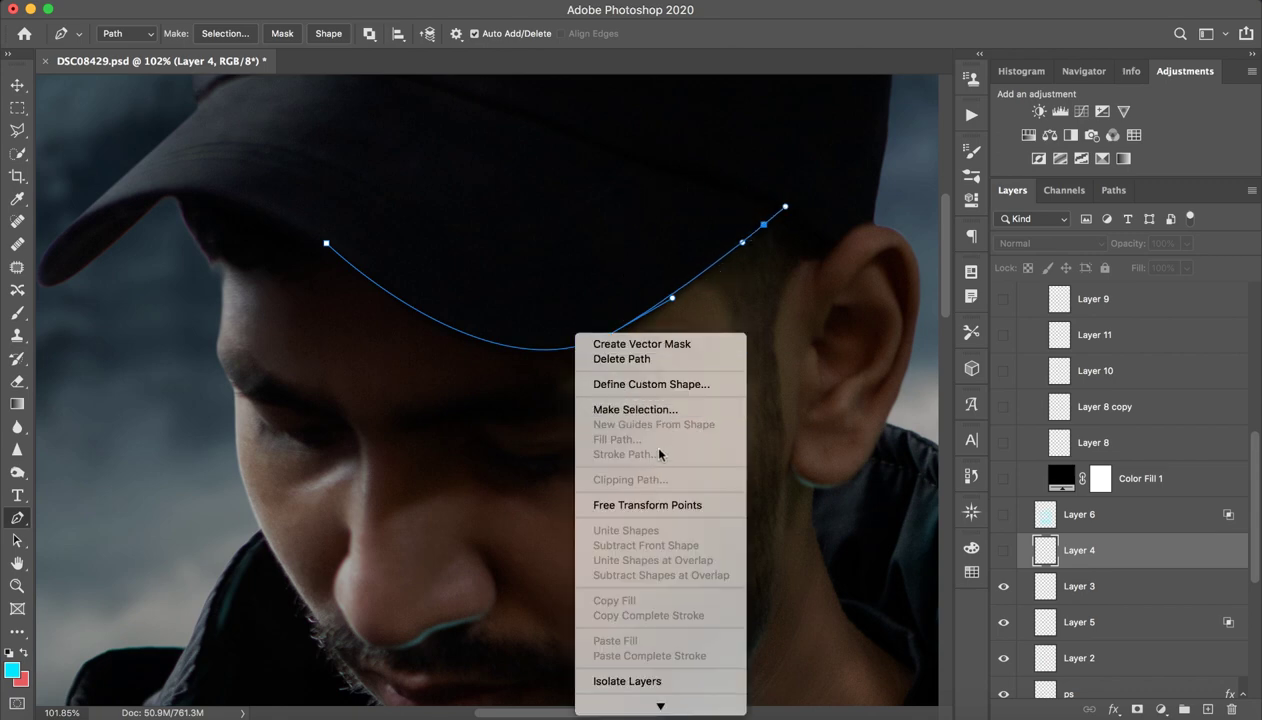
left_click(1049, 562)
left_click(1003, 550)
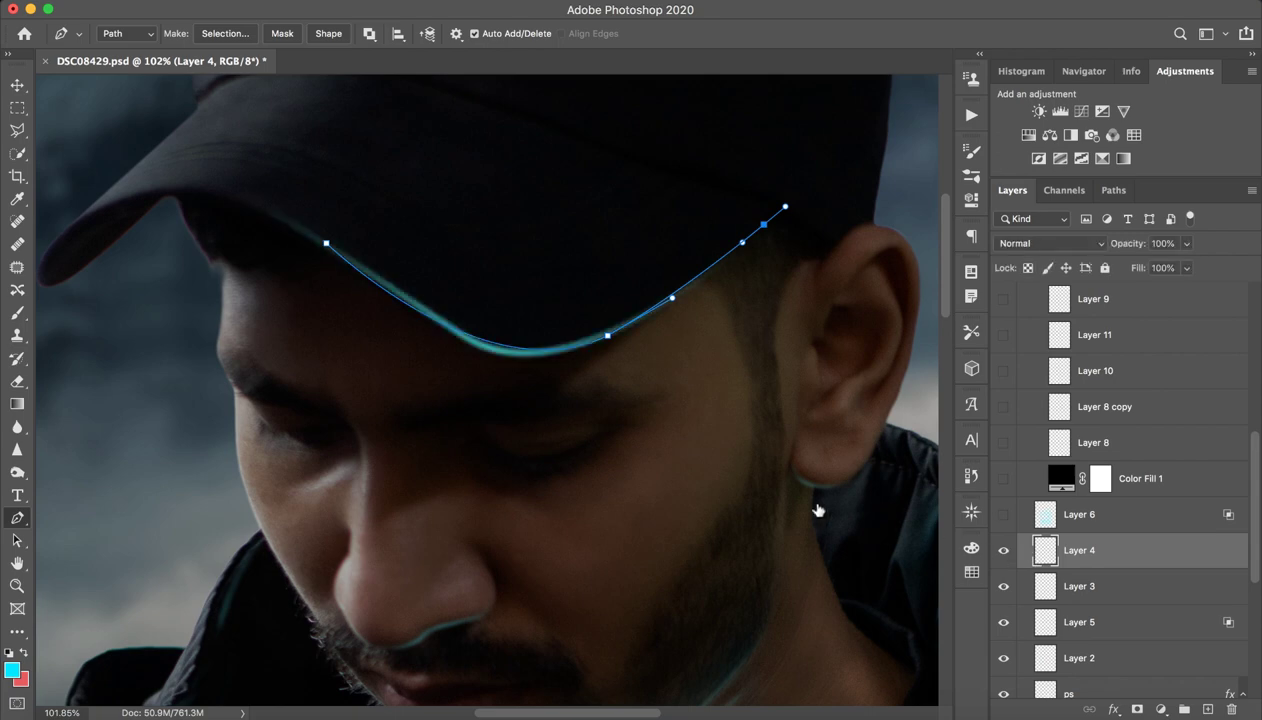
right_click(596, 350)
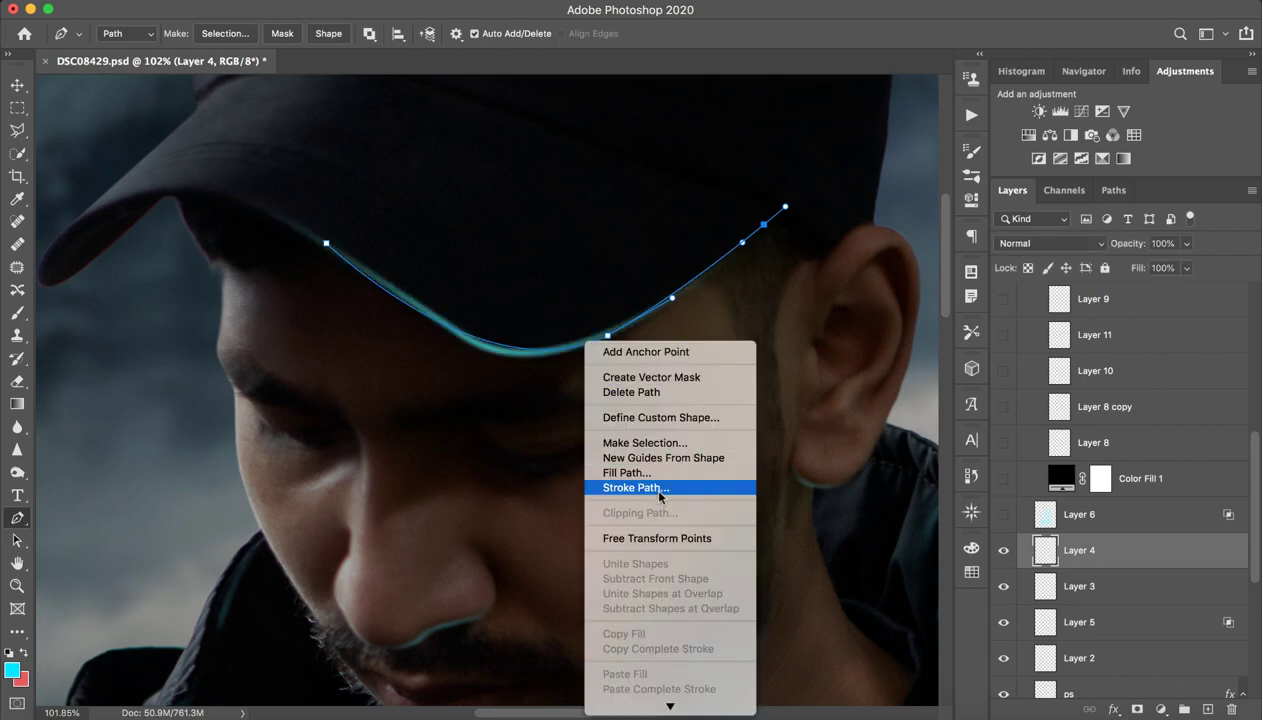
left_click(657, 489)
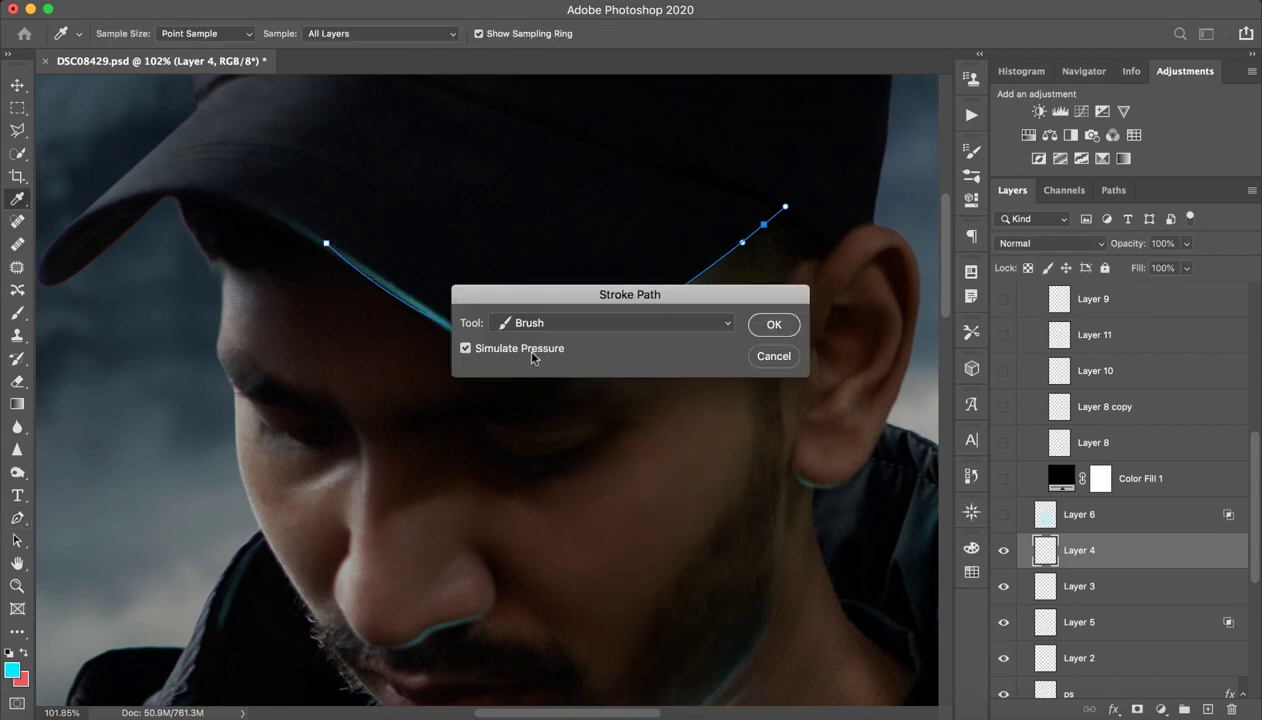
left_click(770, 356)
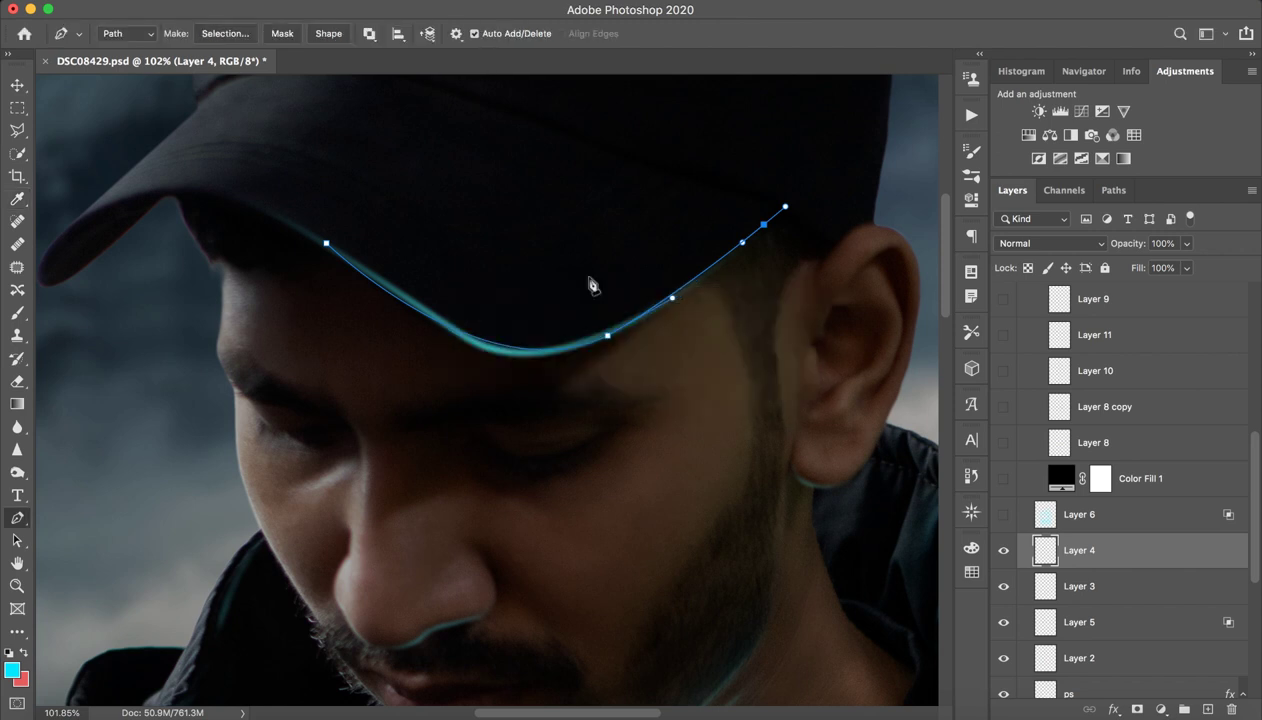
right_click(605, 340)
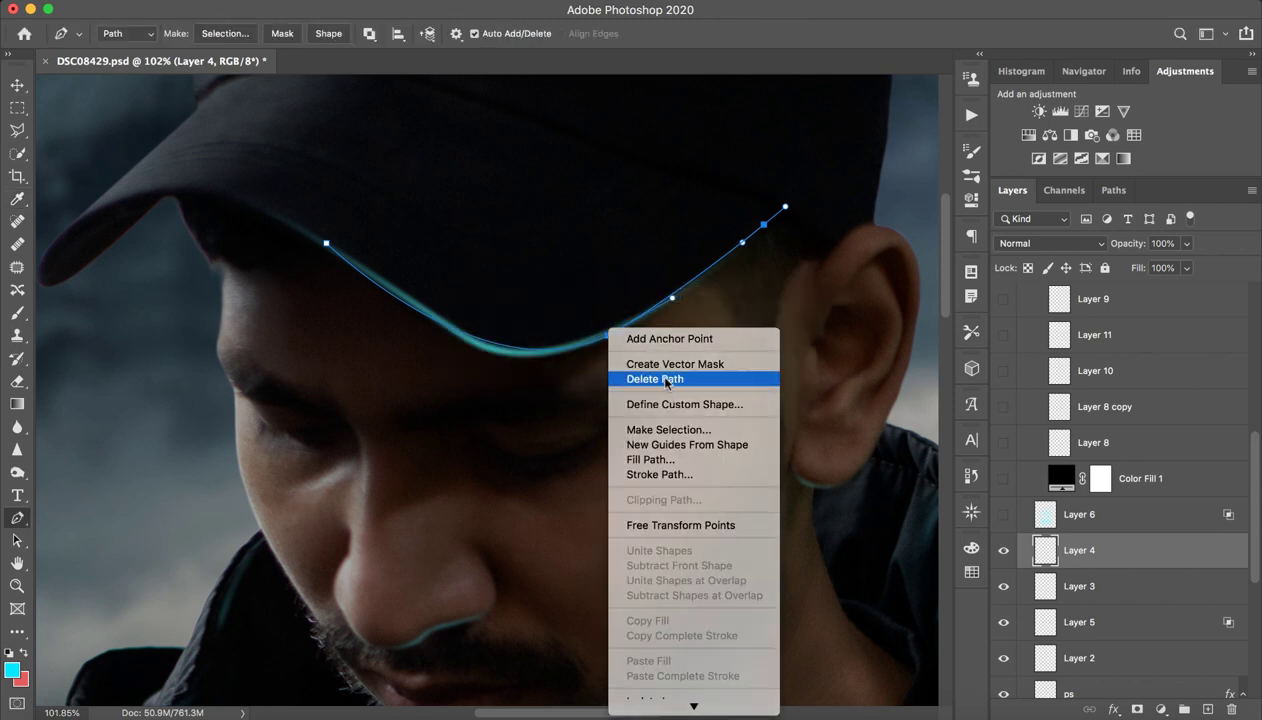
left_click(656, 380)
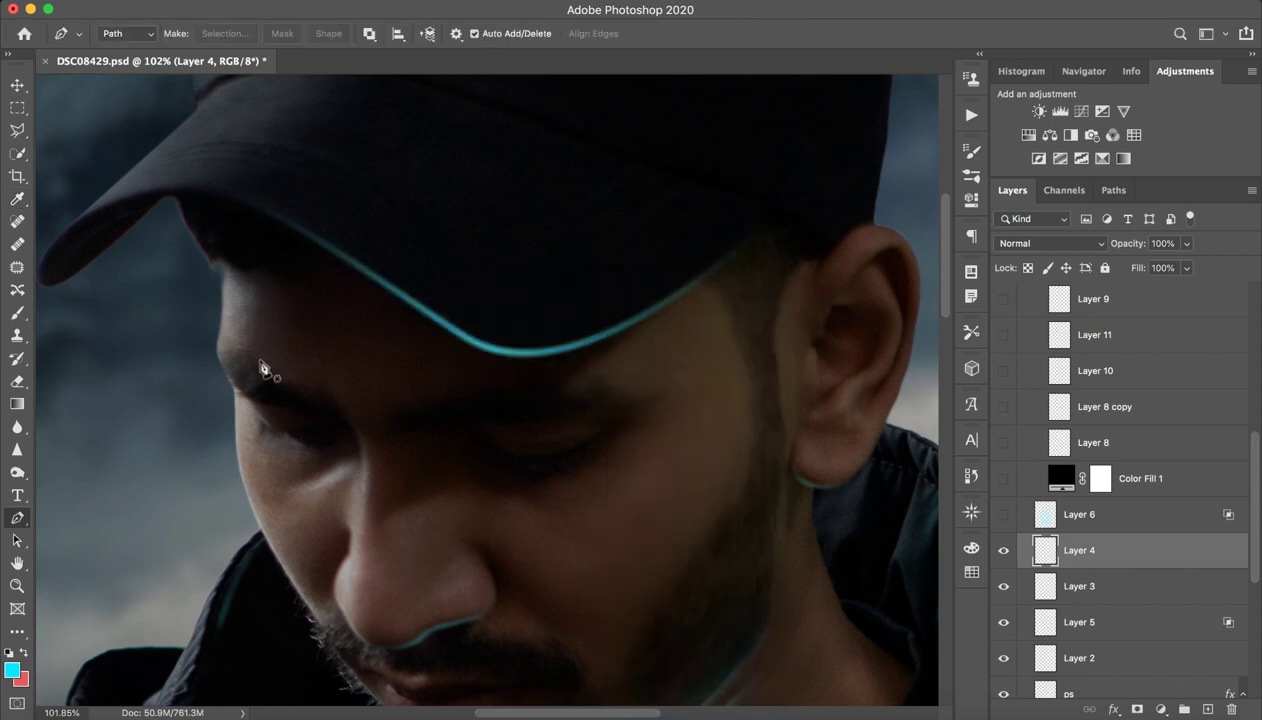
Set the brush size to 22 px and zoom out.
left_click(17, 313)
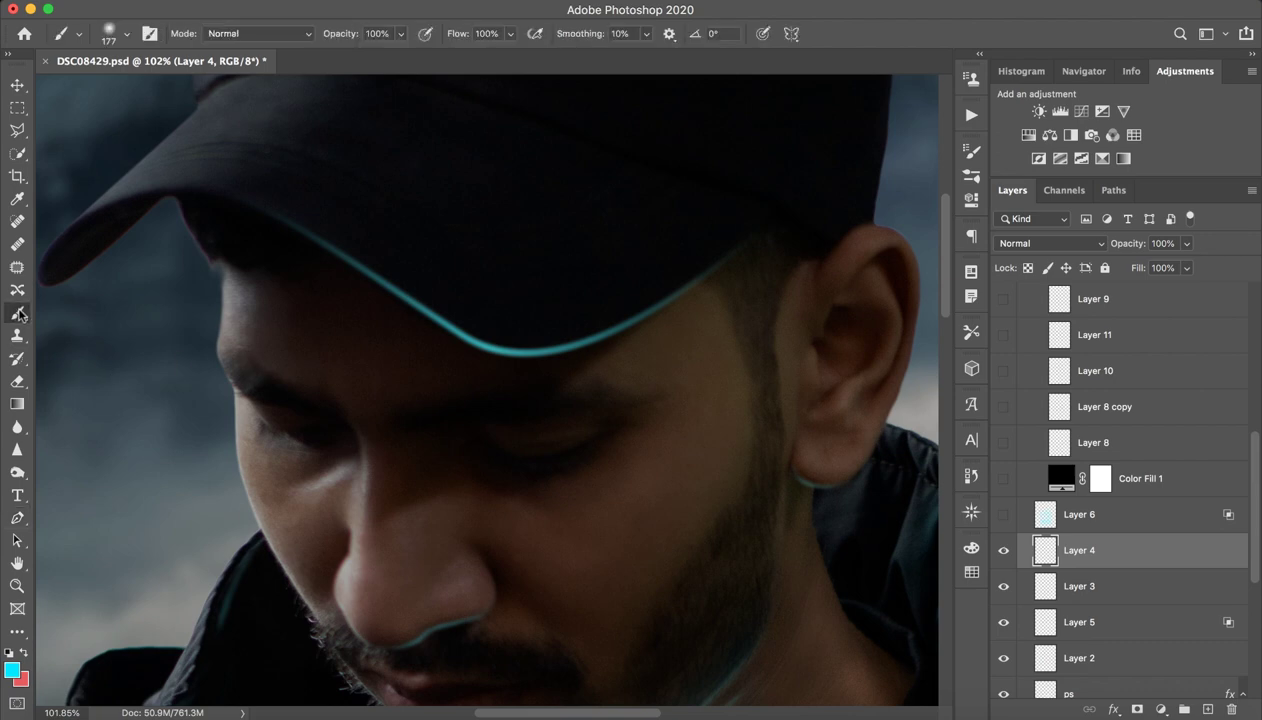
left_click(110, 36)
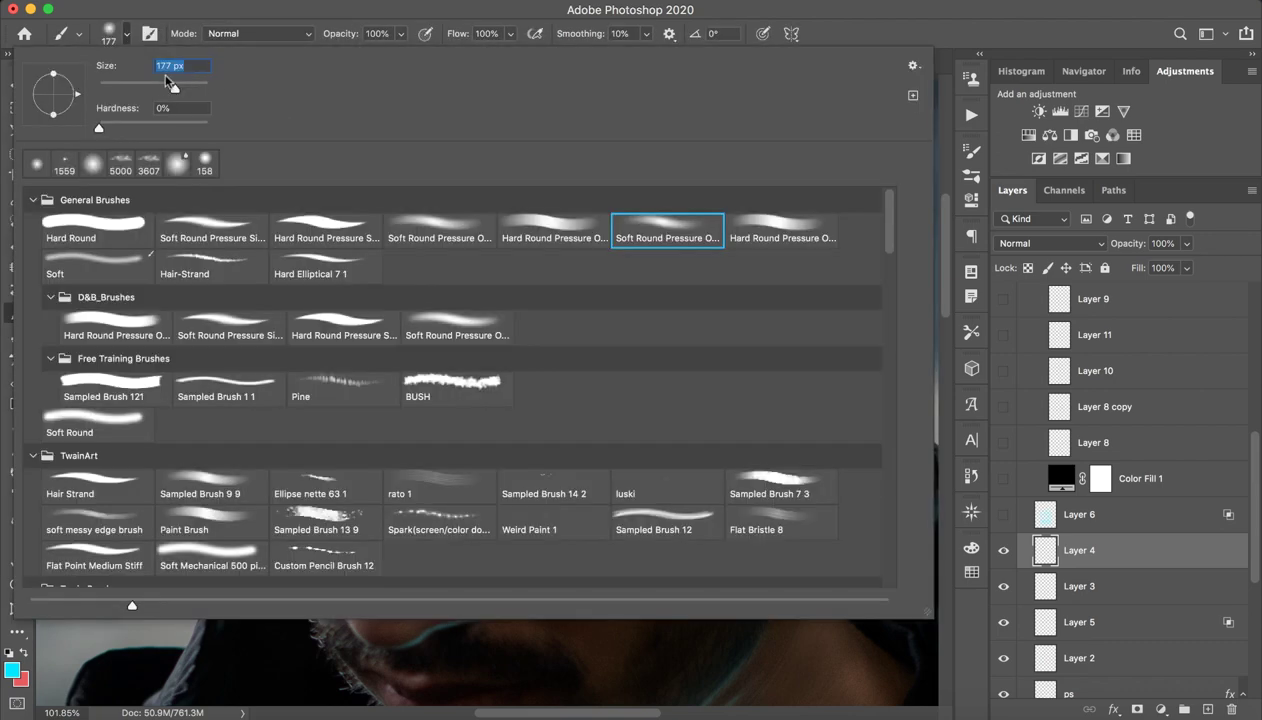
left_click_drag(168, 80, 110, 90)
left_click(210, 20)
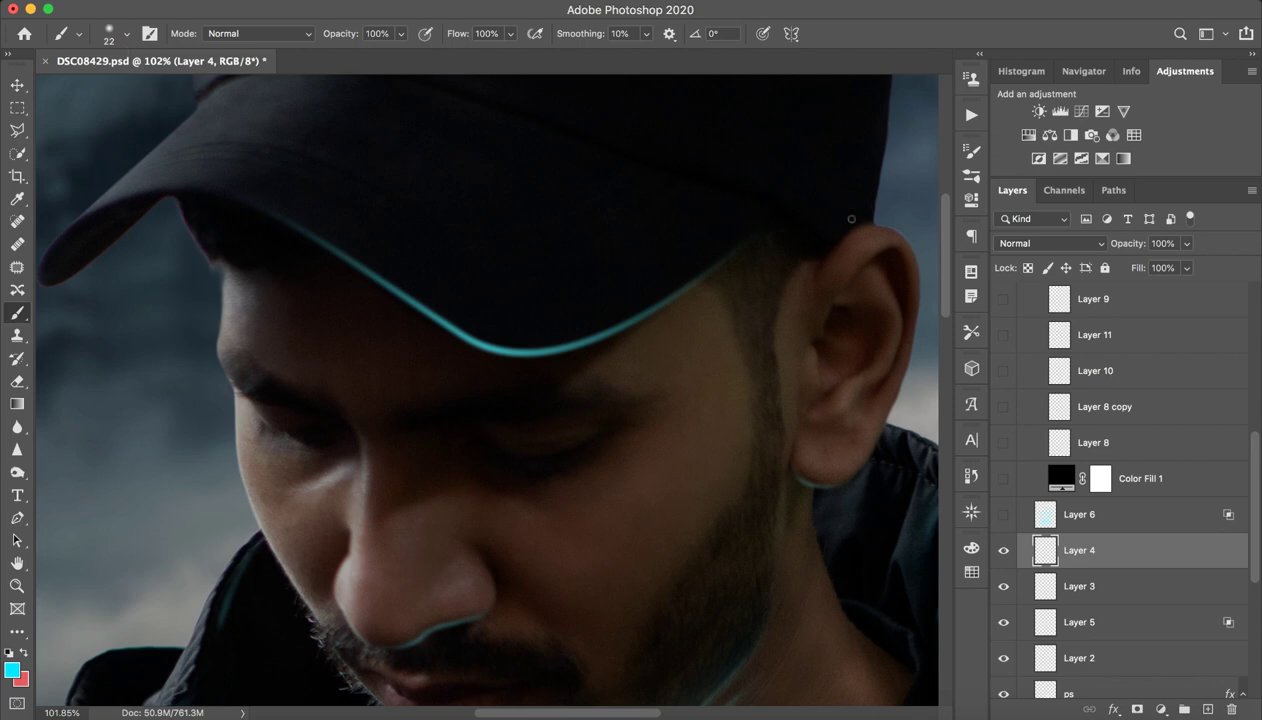
left_click_drag(727, 313, 670, 330)
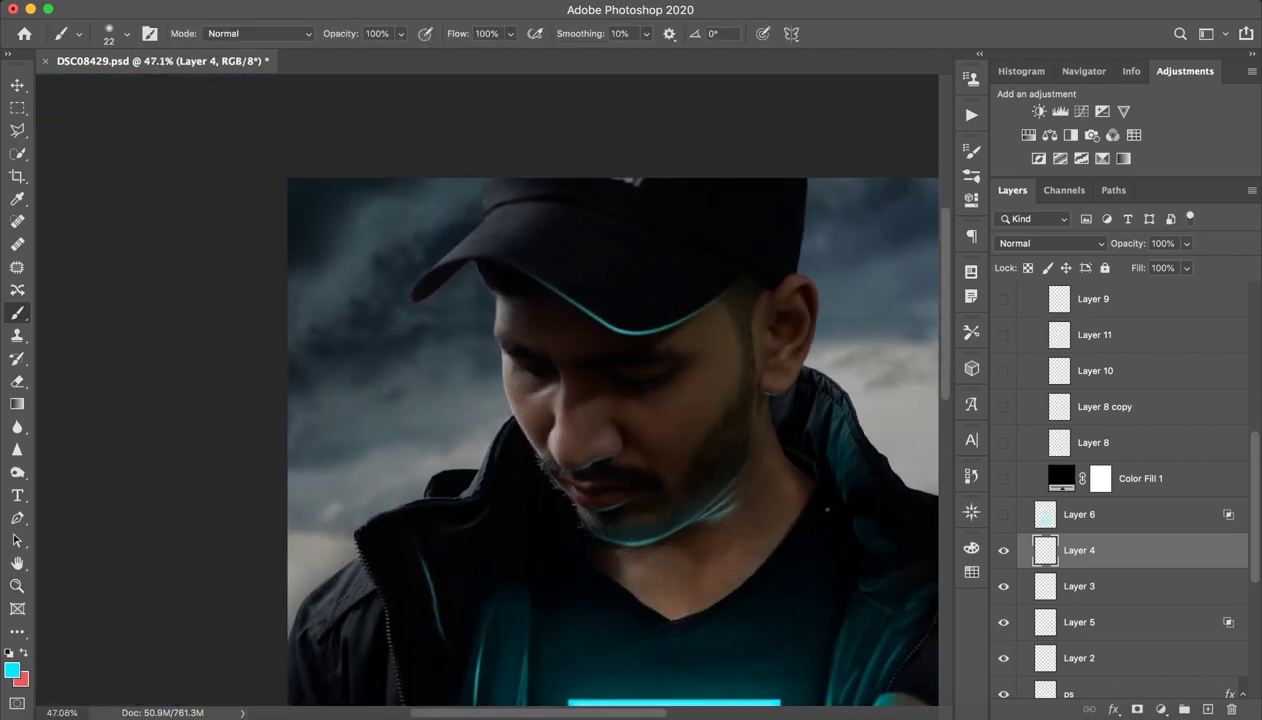
Turn on Layer 6's cyan glow and compare it on and off in full view.
left_click(1080, 510)
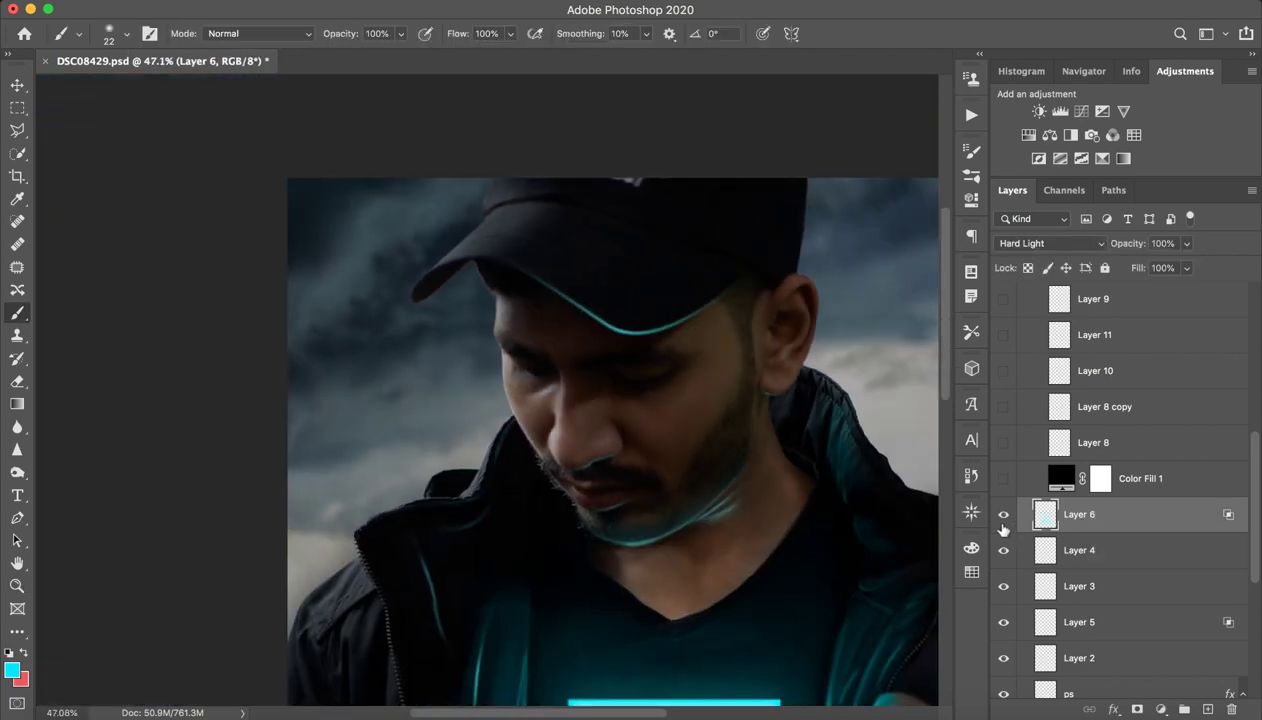
left_click(1003, 514)
left_click_drag(735, 562, 630, 552)
left_click(1003, 516)
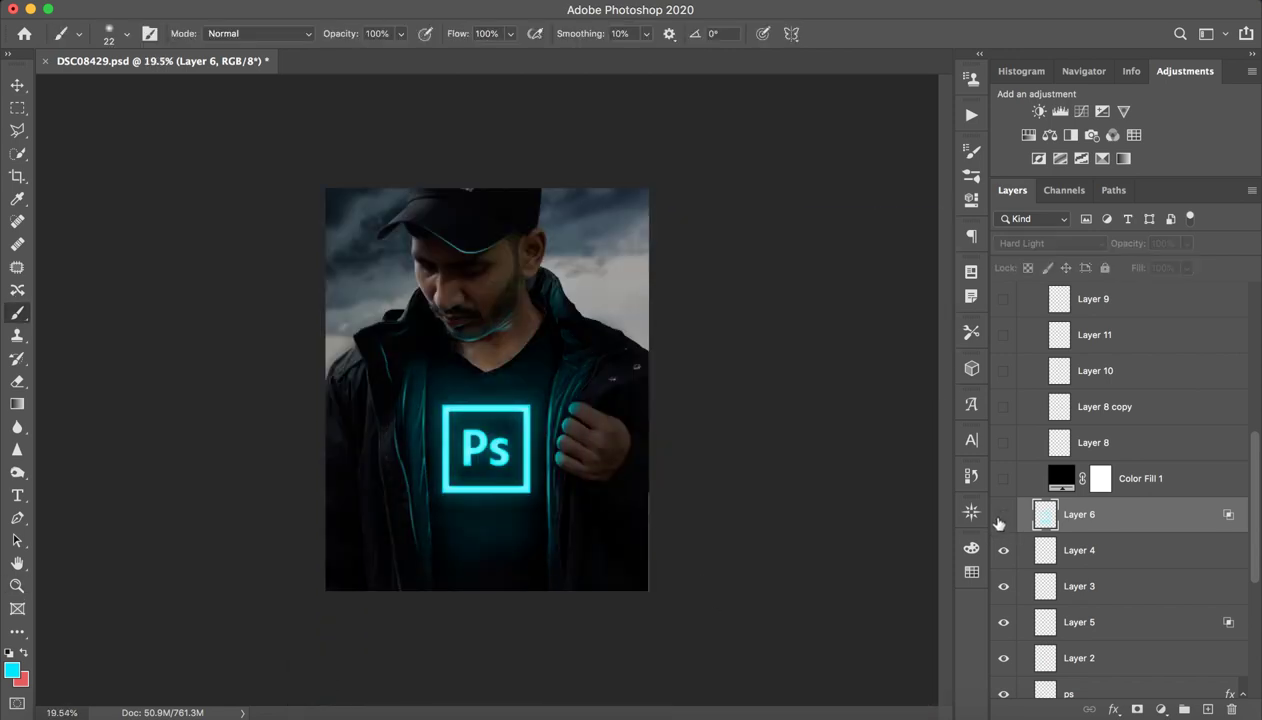
left_click(1002, 519)
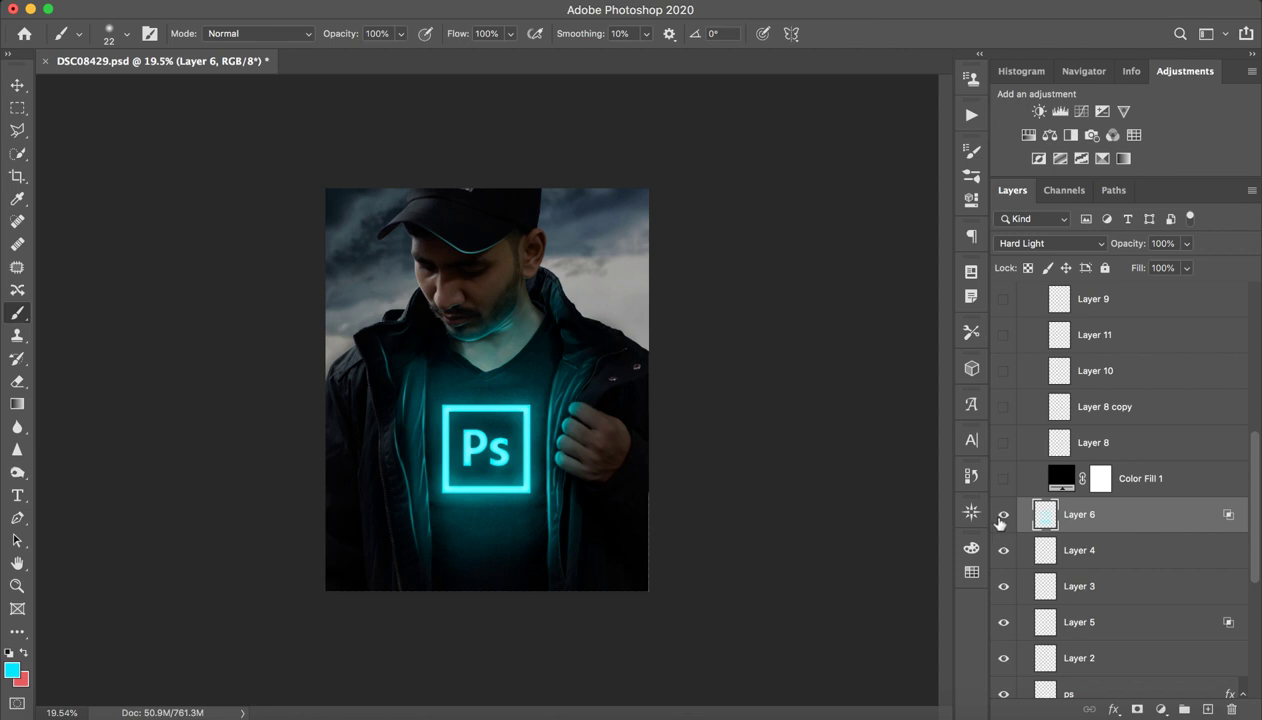
left_click(1002, 516)
left_click(1002, 516)
Try Layer 6 in Normal blending and compare the result.
left_click(1044, 238)
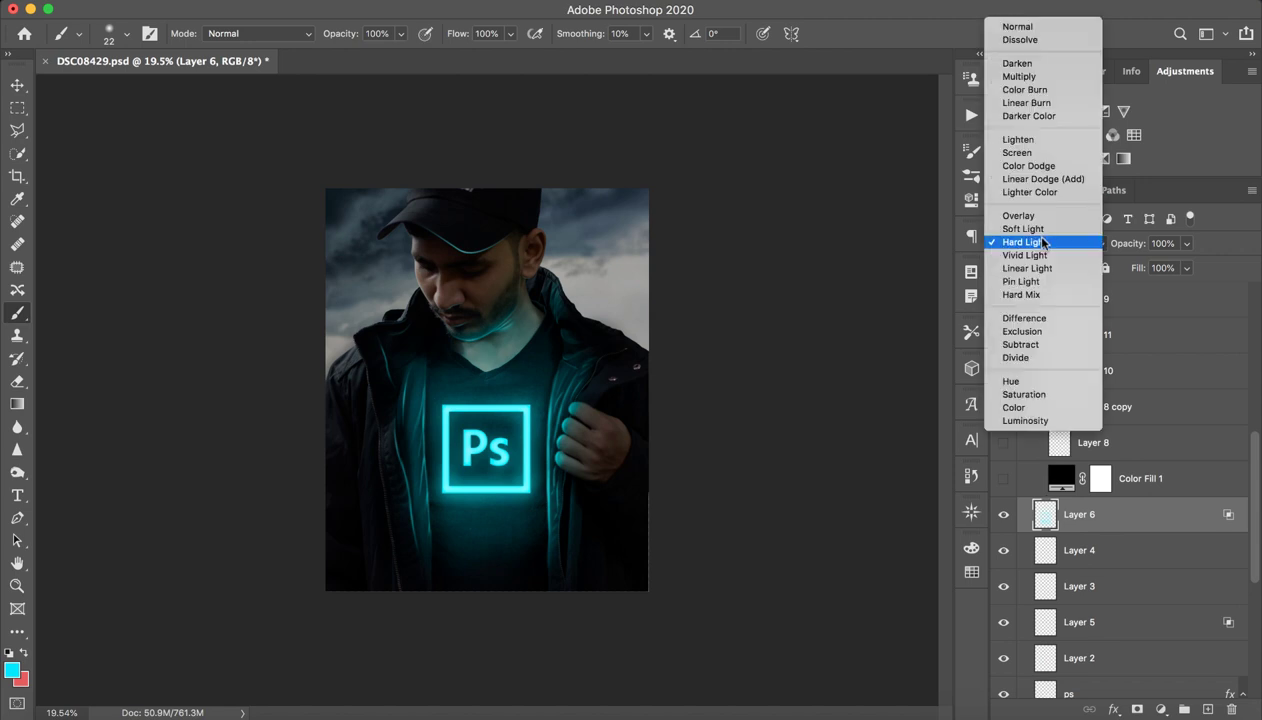
left_click(1017, 27)
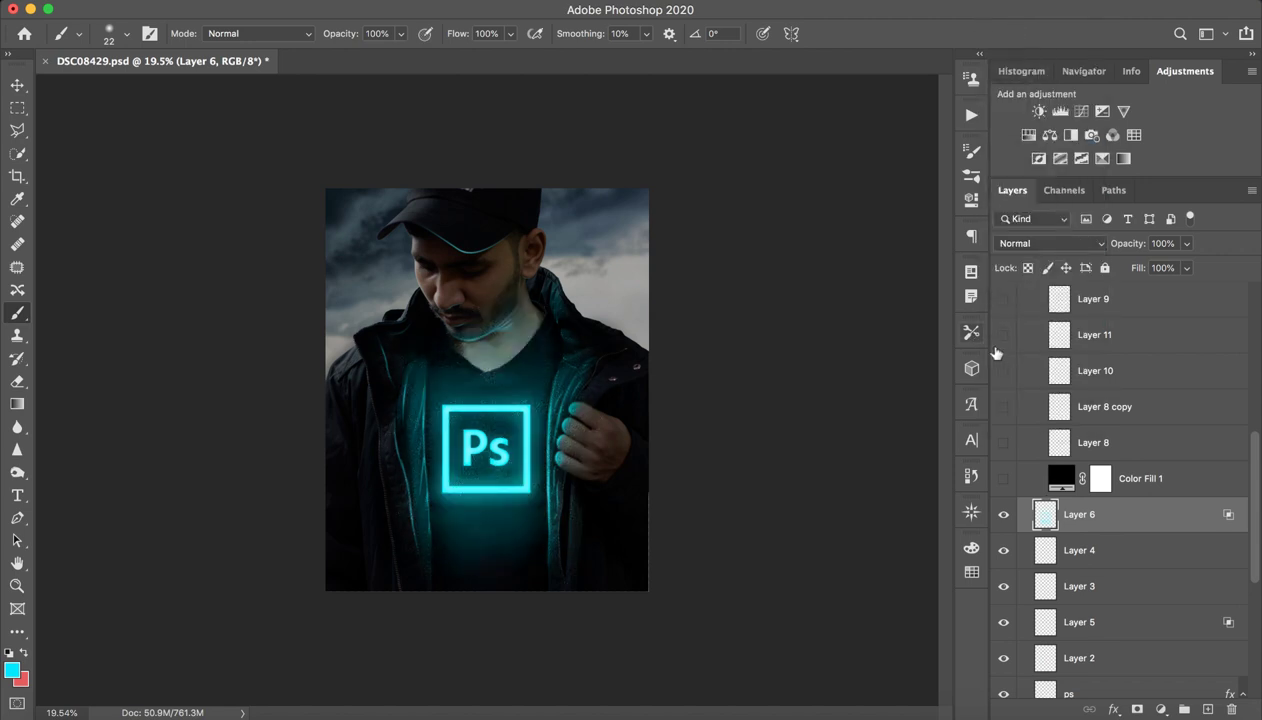
left_click(1004, 515)
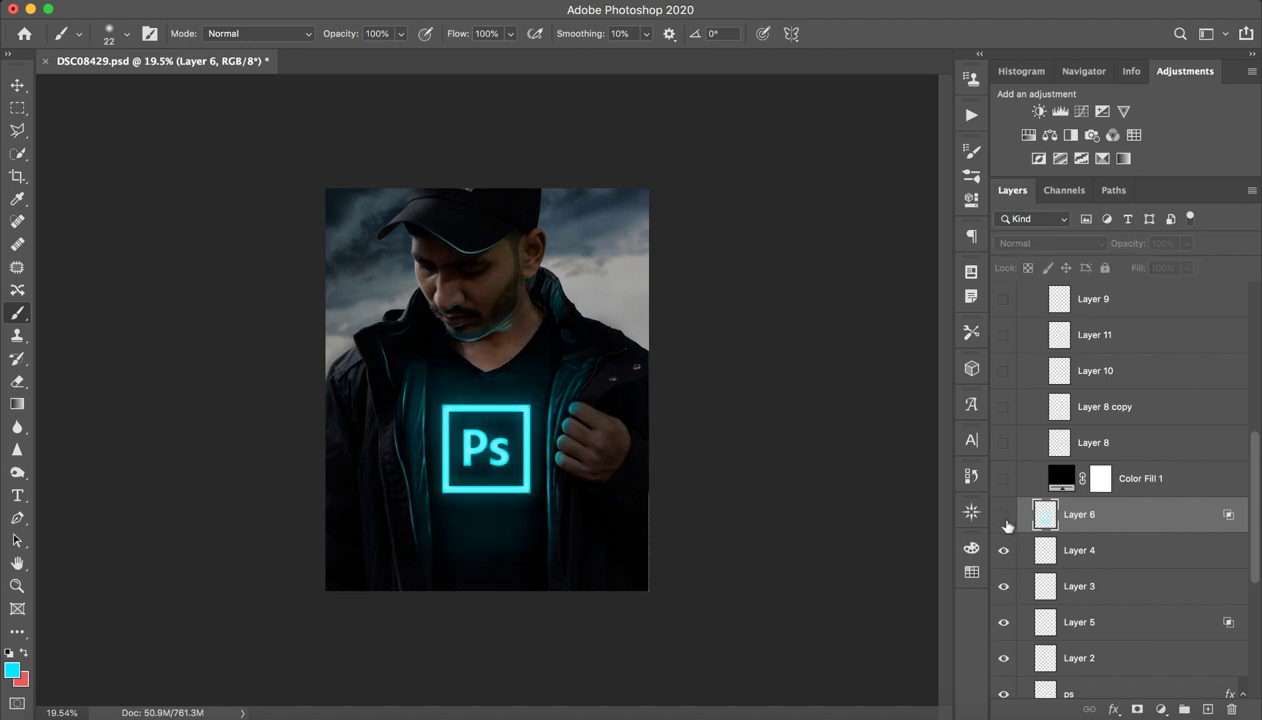
left_click(1004, 515)
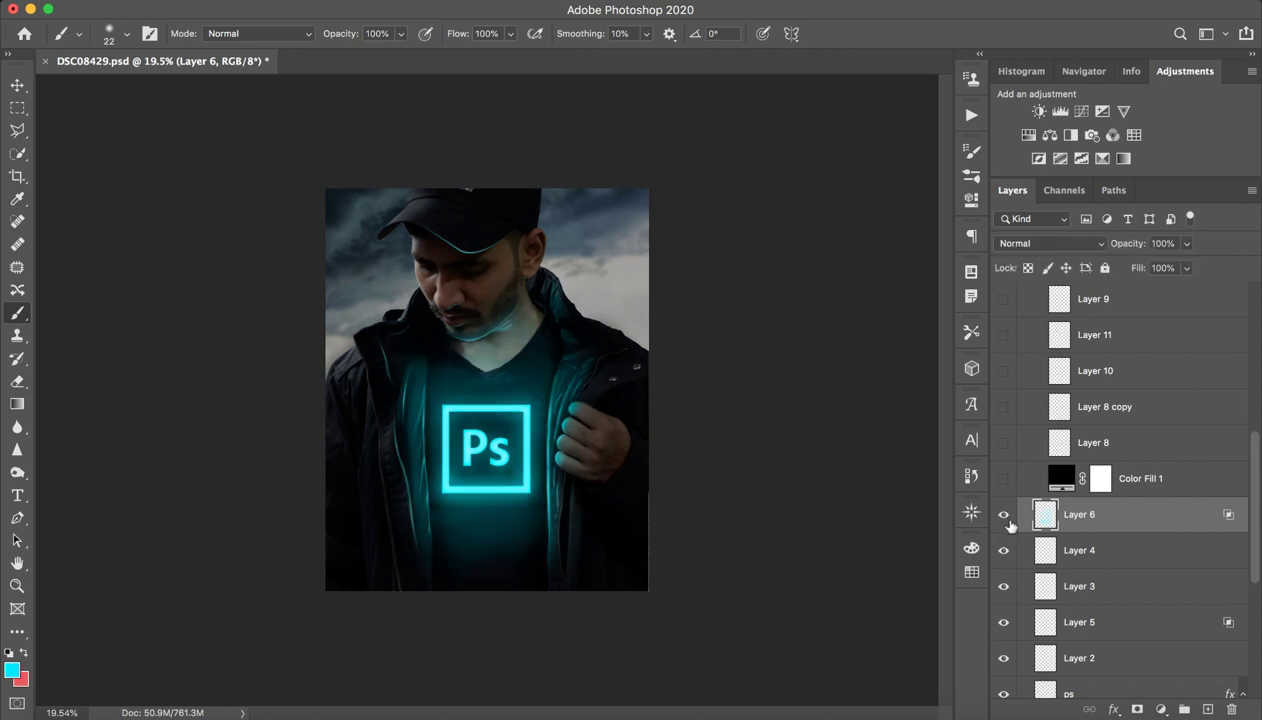
Set Layer 6 to Hard Light, compare the glow, and select Color Fill 1.
left_click(1041, 246)
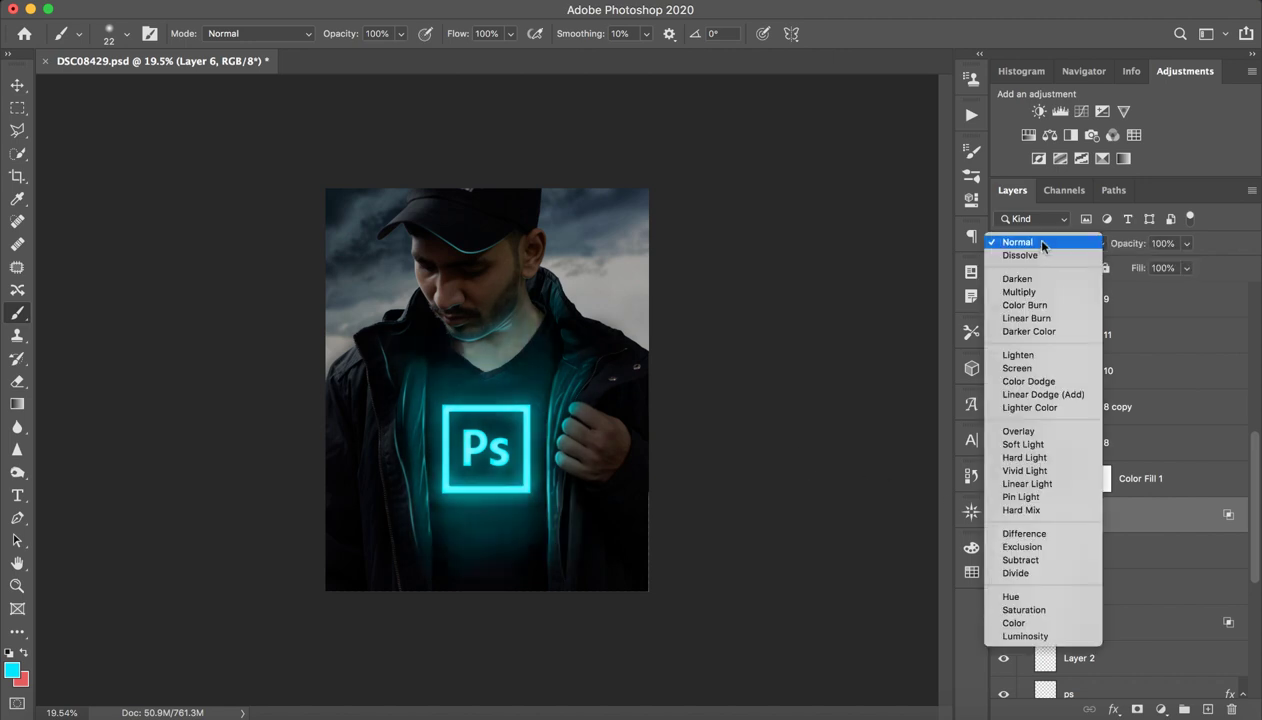
left_click(1024, 457)
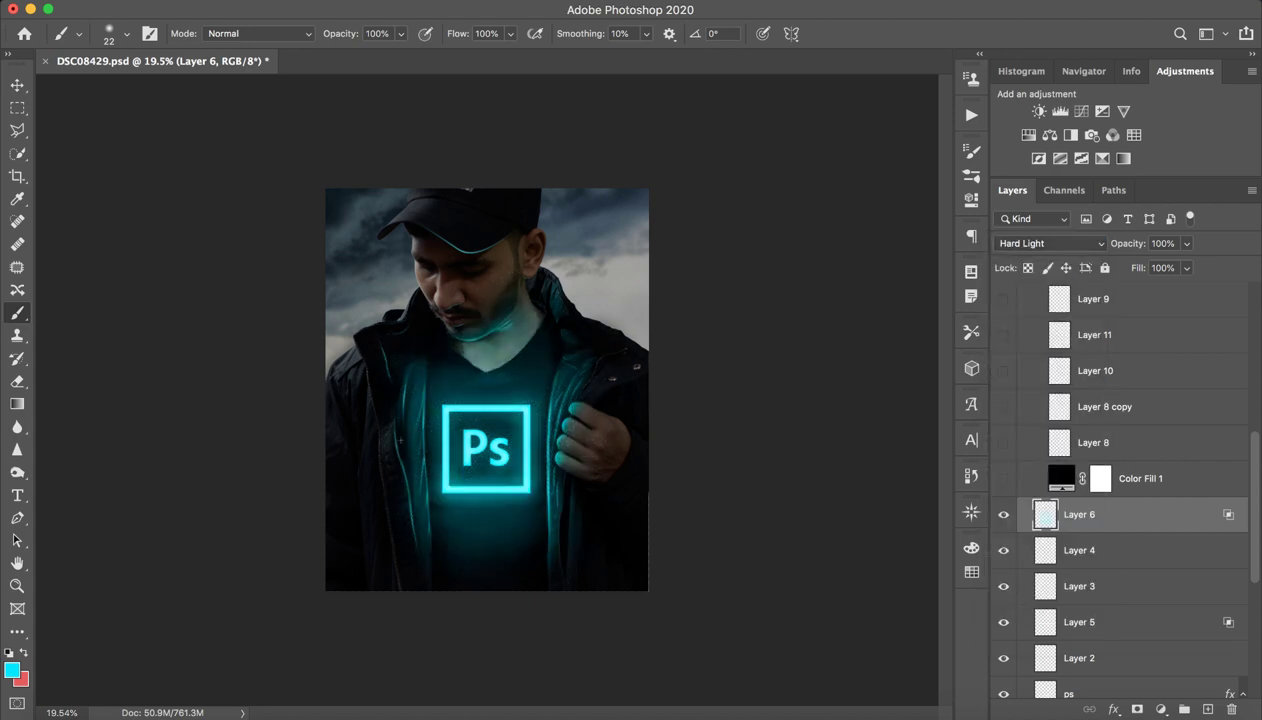
left_click(1003, 516)
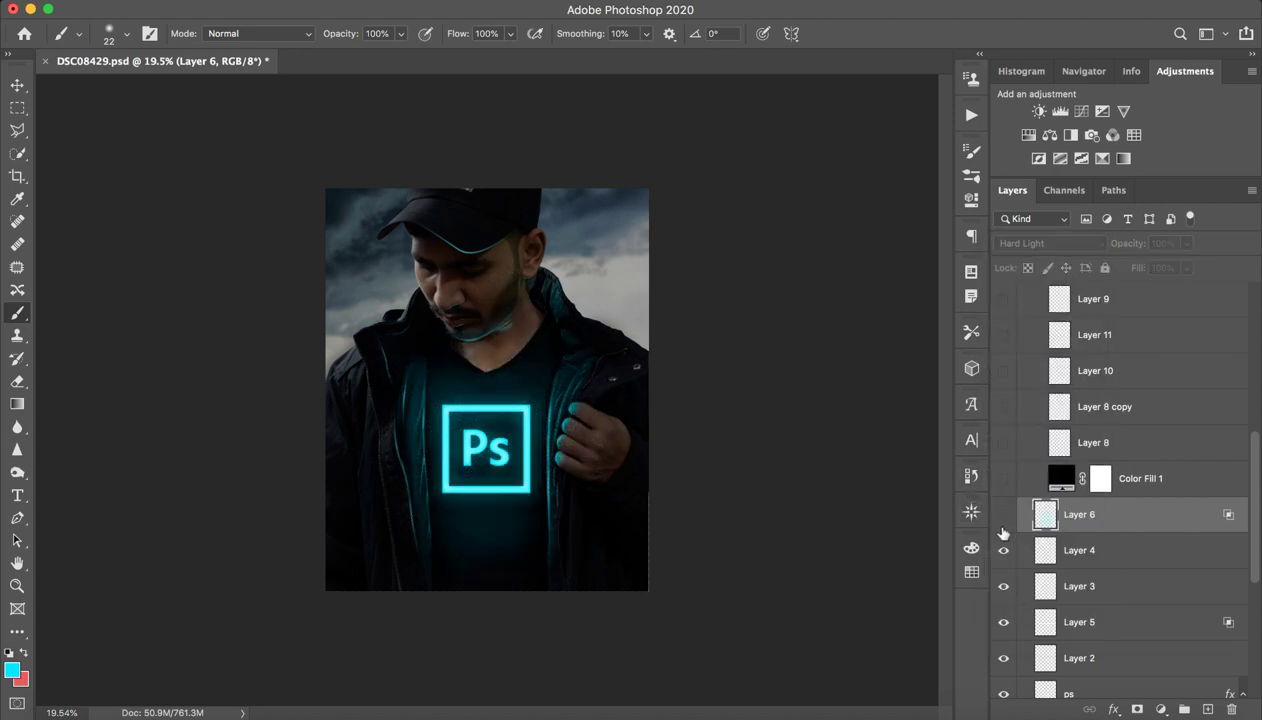
left_click(1003, 516)
left_click(1003, 516)
left_click(1003, 516)
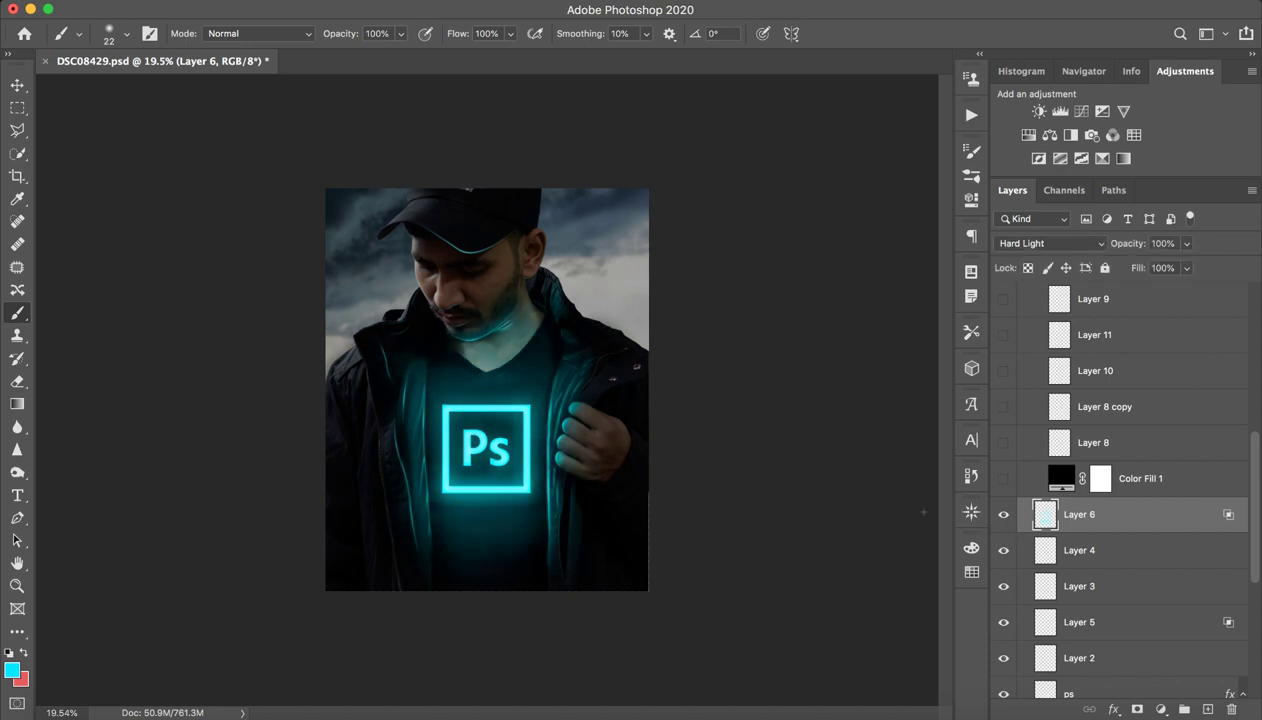
left_click(1100, 478)
Toggle Color Fill 1 off and on to compare its darkening, leaving it visible.
left_click(1004, 479)
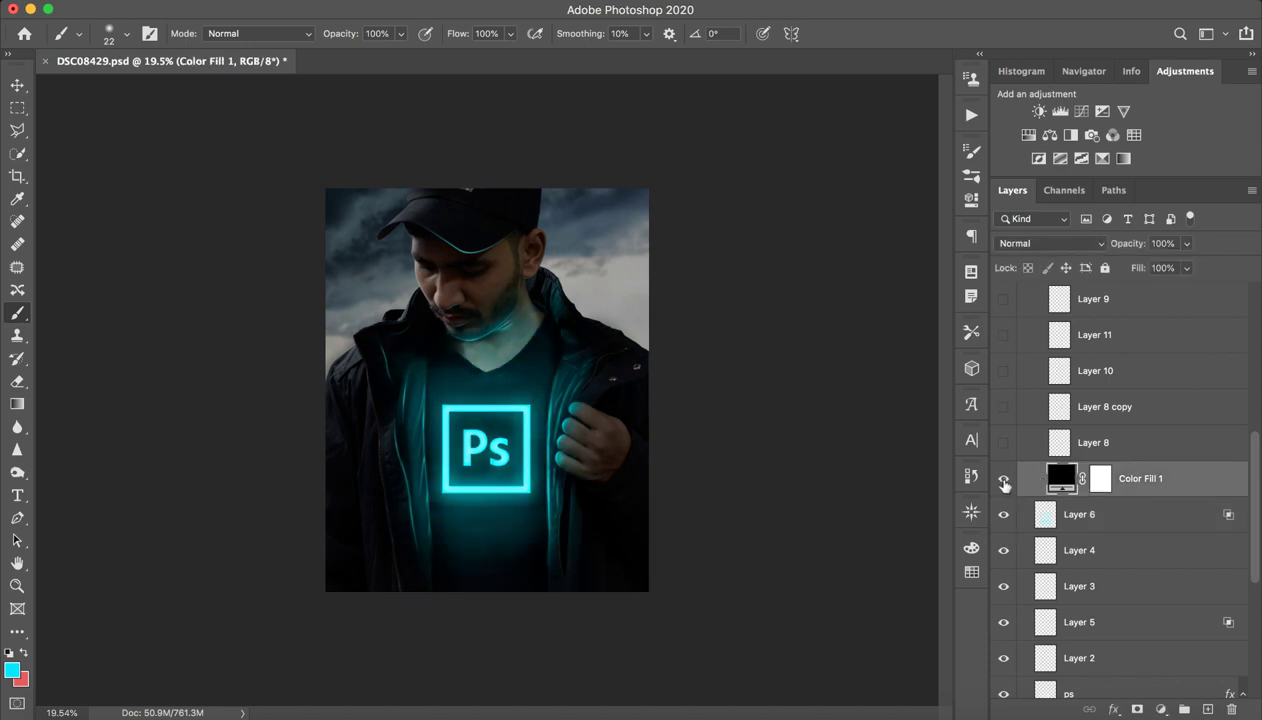
left_click(1003, 480)
left_click(1003, 480)
scroll(1115, 462, "up", 5)
scroll(1124, 479, "down", 1)
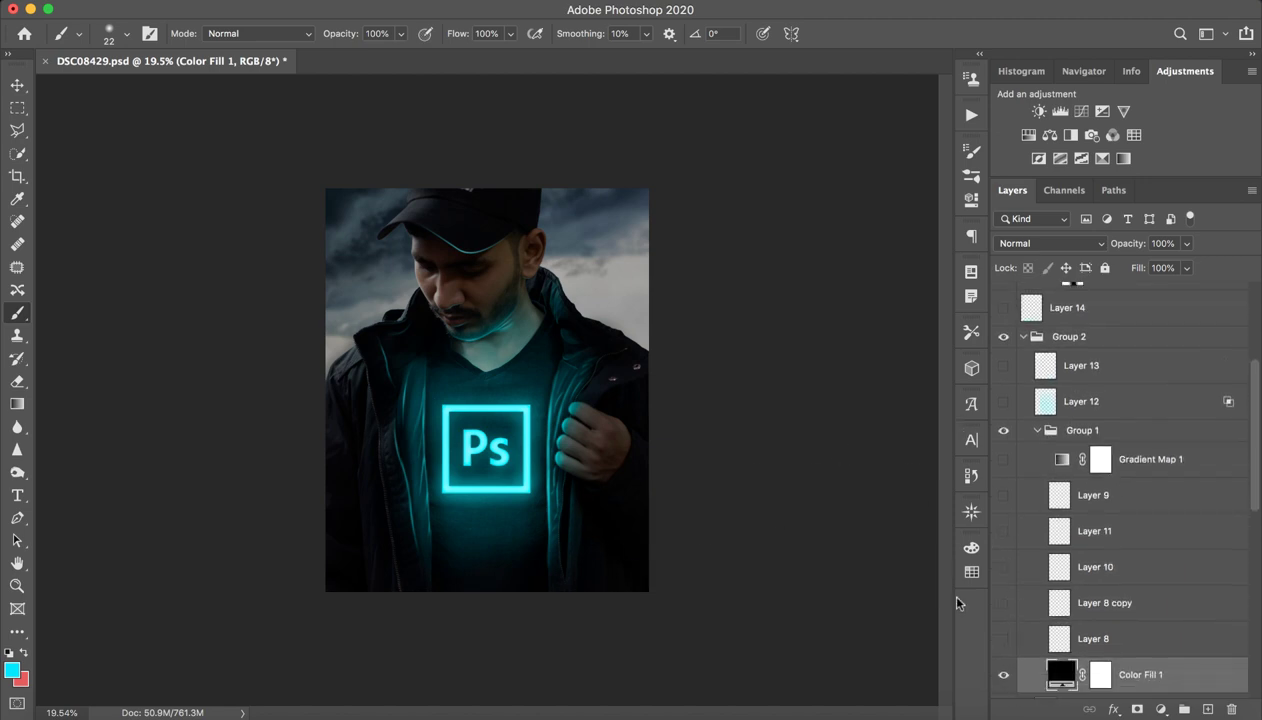
left_click(1003, 675)
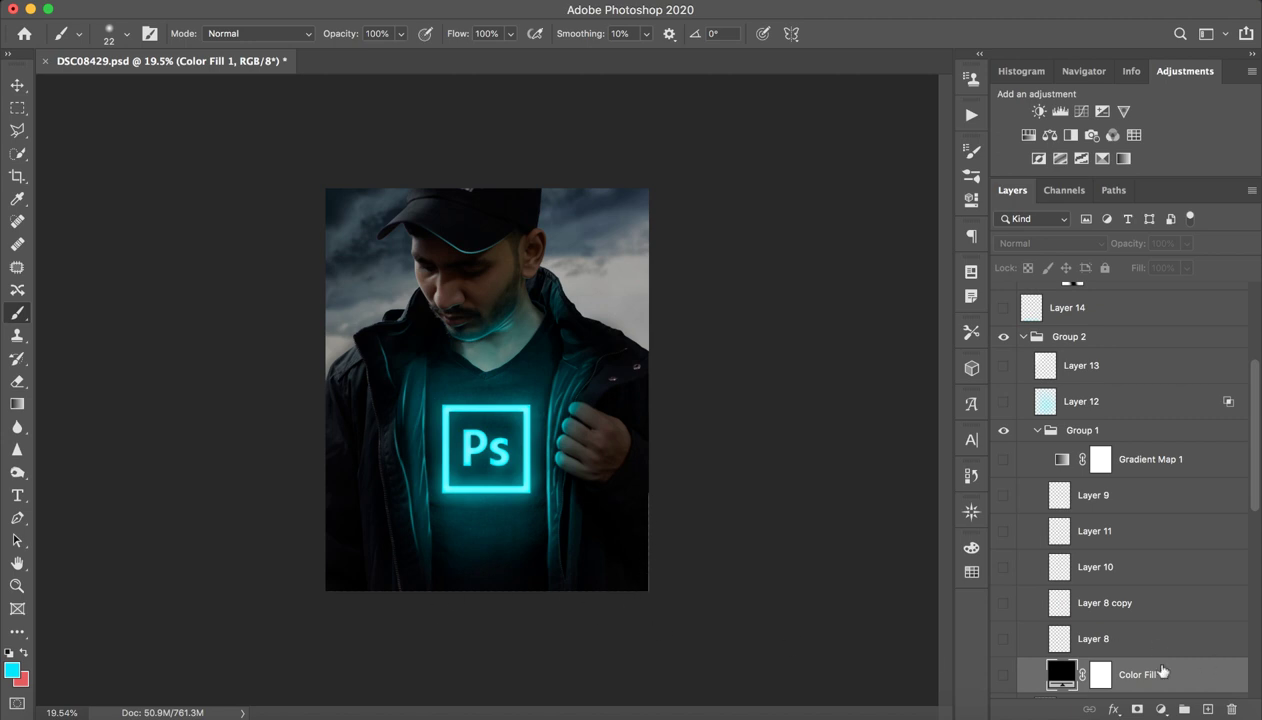
left_click(1003, 675)
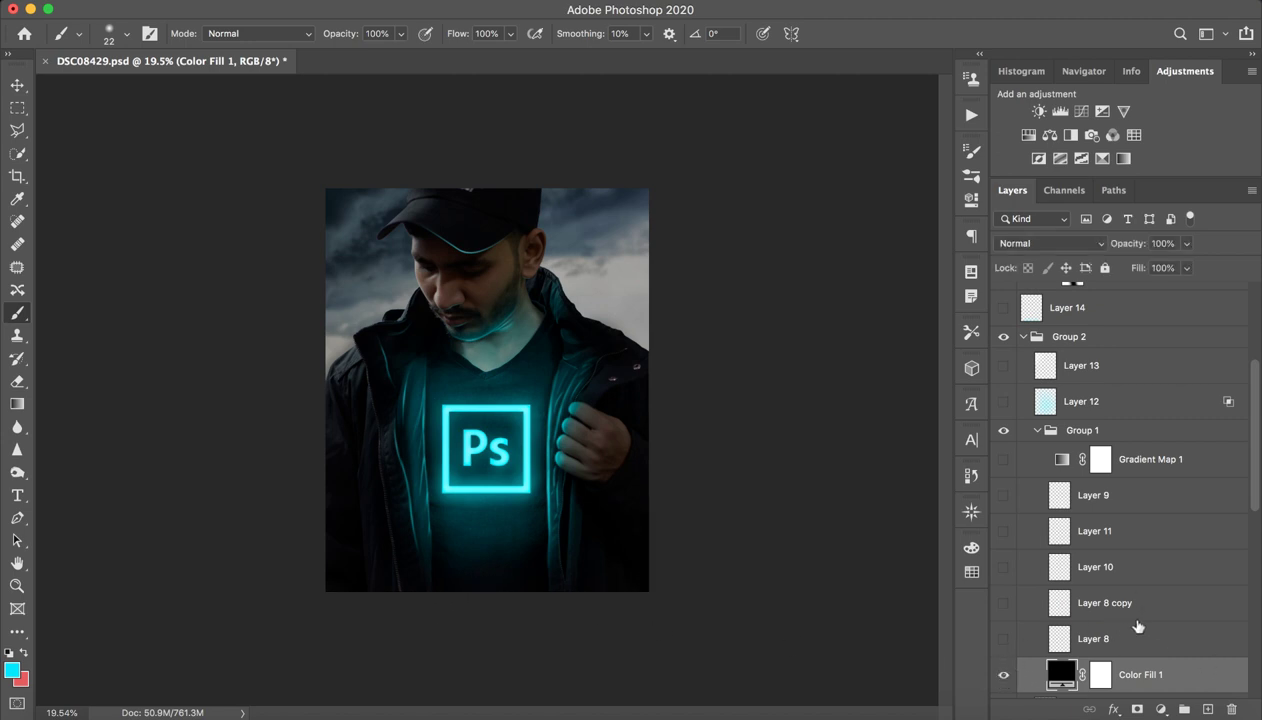
Turn on Gradient Map 1 and Layers 9–8 to reveal the cyan lightning streak.
left_click(1120, 630)
left_click_drag(1003, 459, 1005, 628)
left_click(1004, 636)
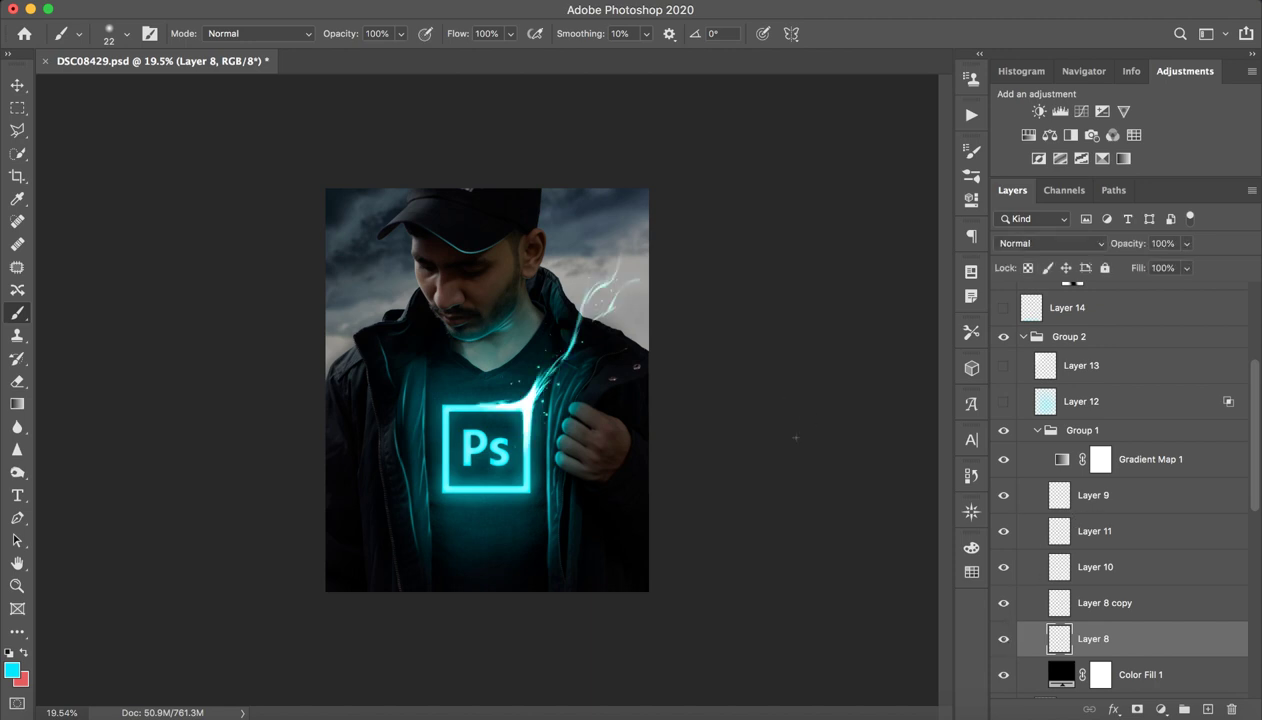
scroll(1110, 530, "down", 5)
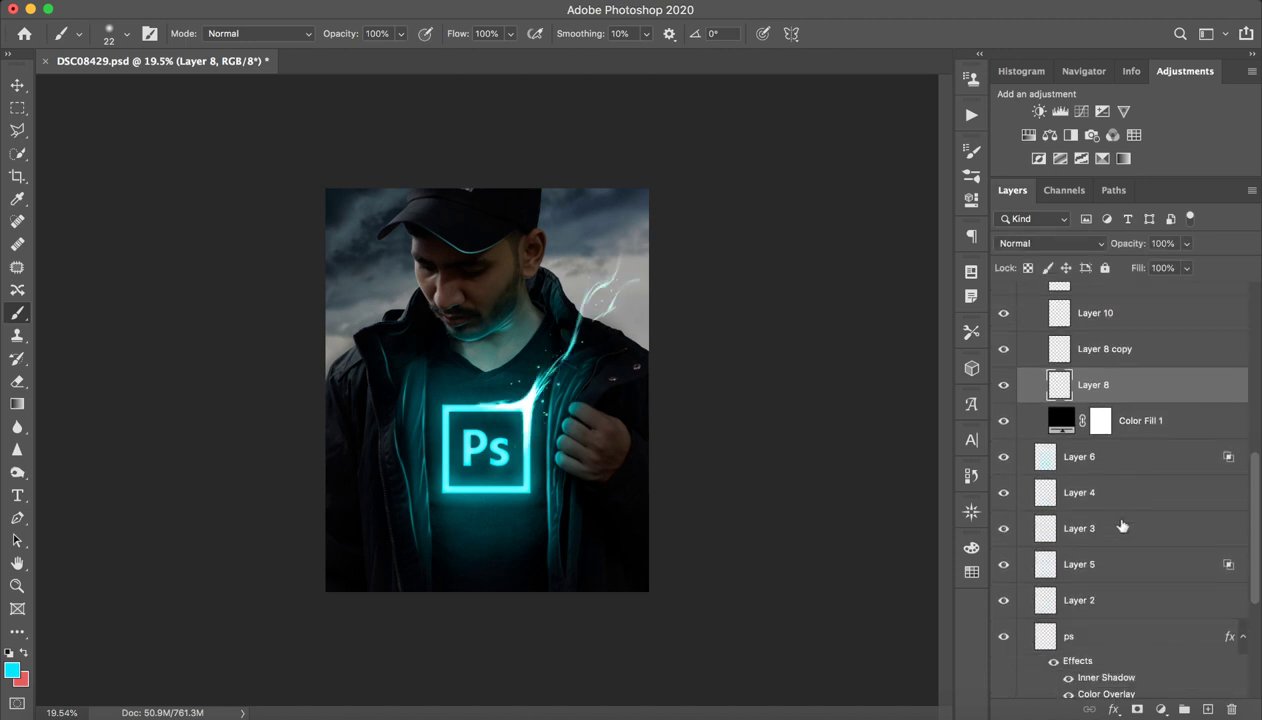
scroll(1110, 515, "up", 3)
scroll(1095, 518, "up", 5)
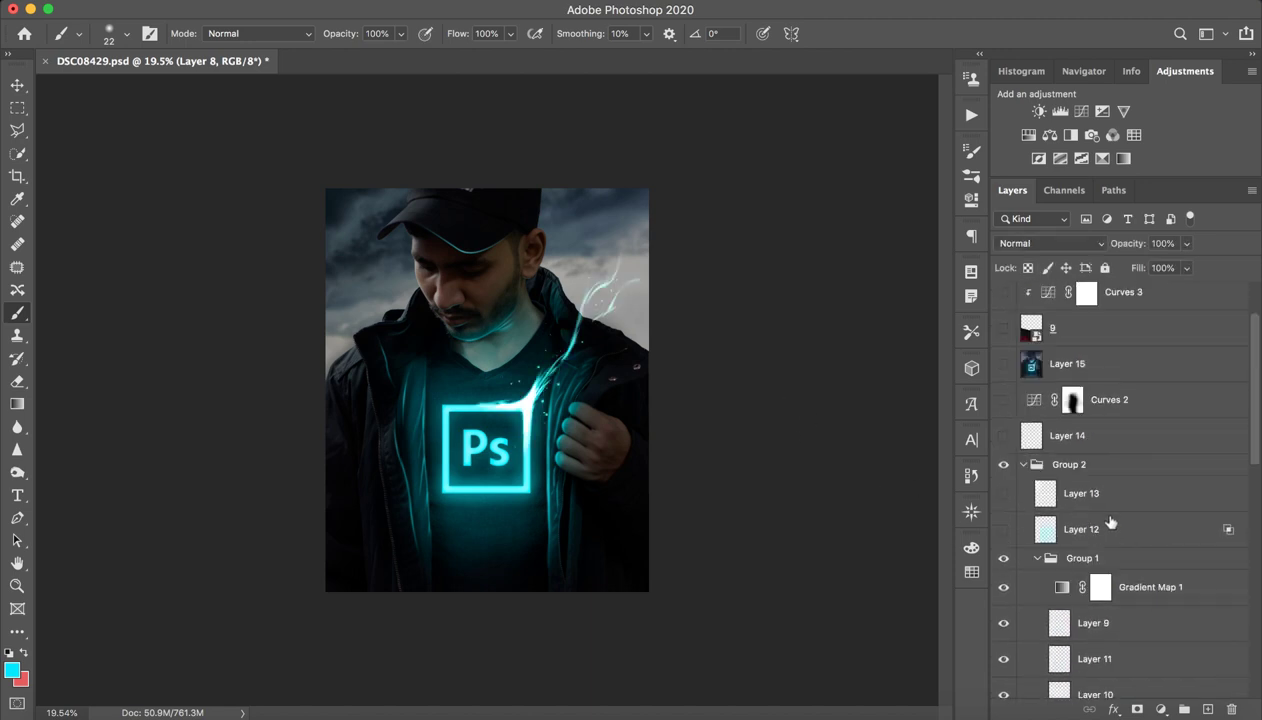
Collapse Group 1 and toggle it off and on to compare the logo glow.
left_click(1038, 561)
left_click(1004, 558)
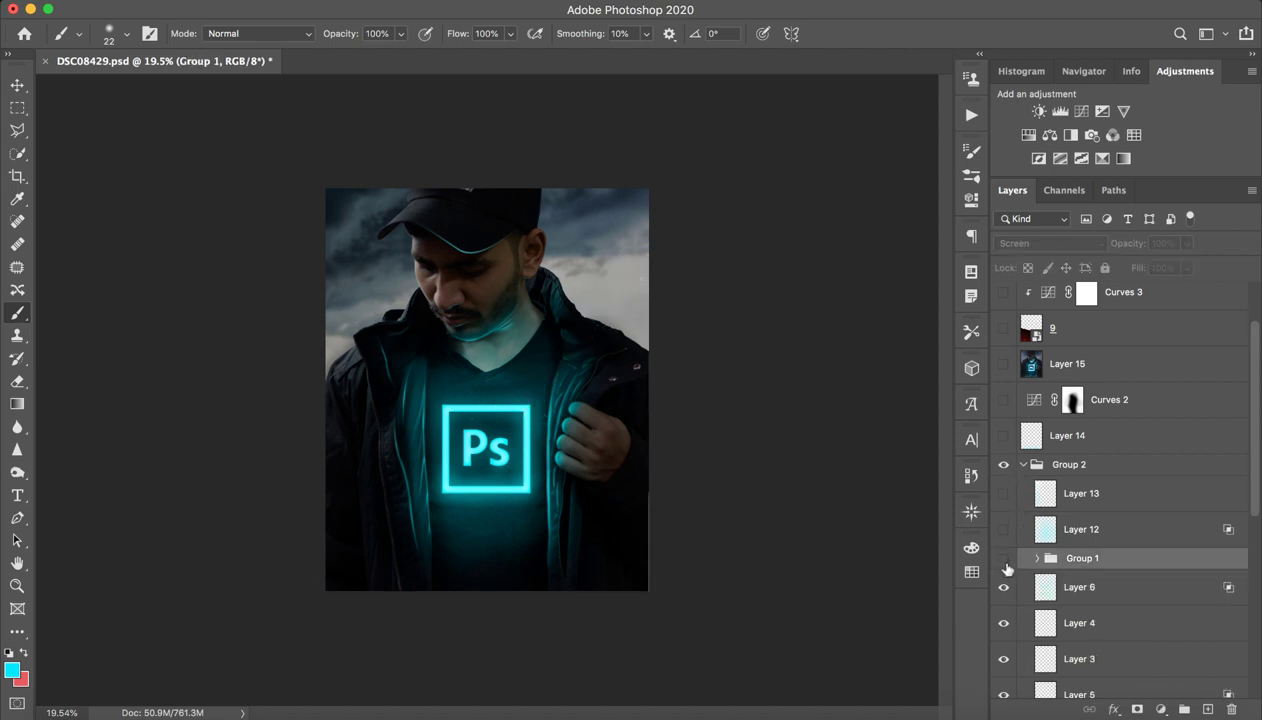
left_click(1004, 560)
scroll(1005, 566, "down", 2)
scroll(1007, 568, "down", 2)
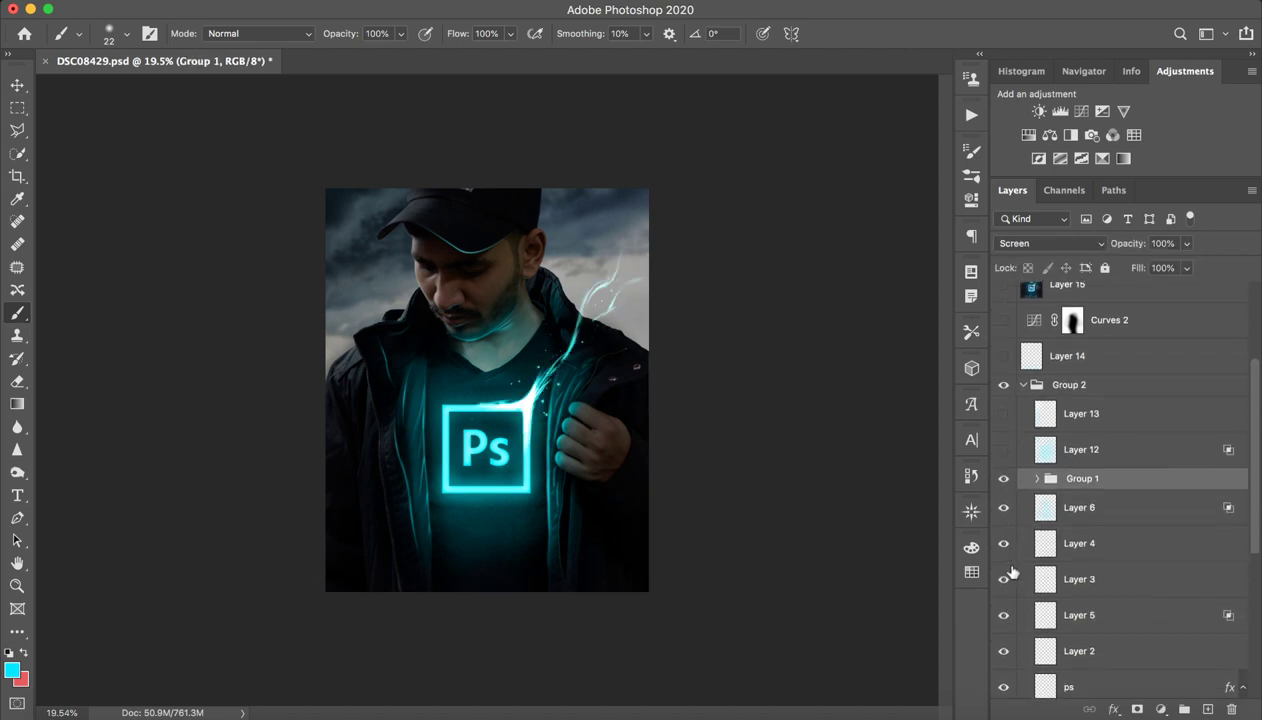
scroll(1008, 570, "down", 4)
scroll(1012, 572, "up", 4)
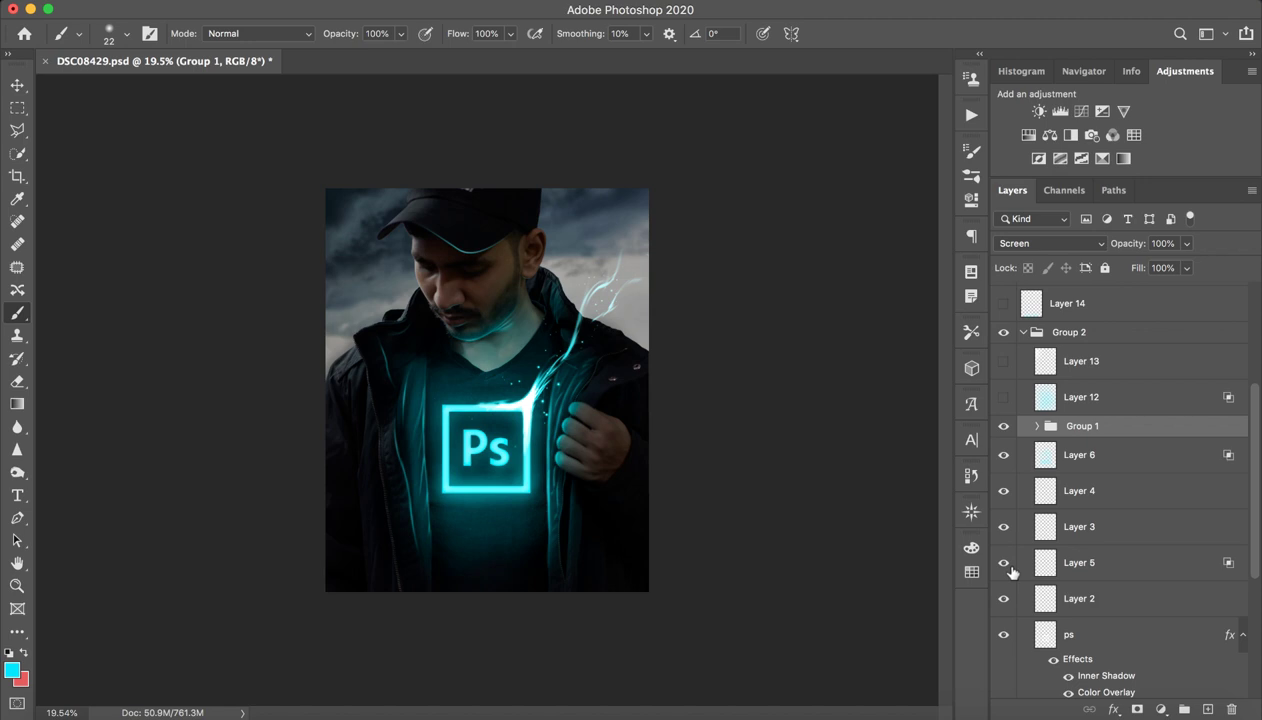
Group the layers from Group 1 down to ps into Group 3, then toggle it to compare.
left_click(1102, 642, "shift")
key("ctrl+g")
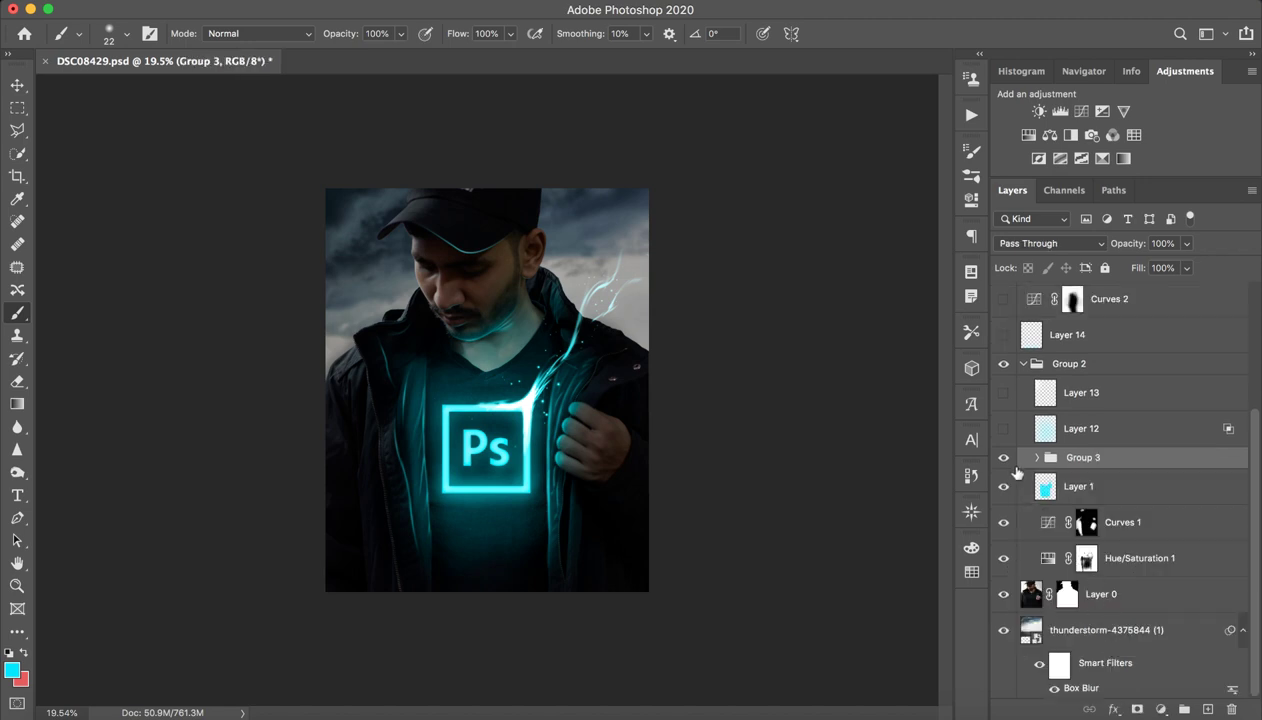
left_click(1004, 458)
left_click(1004, 463)
left_click(1004, 463)
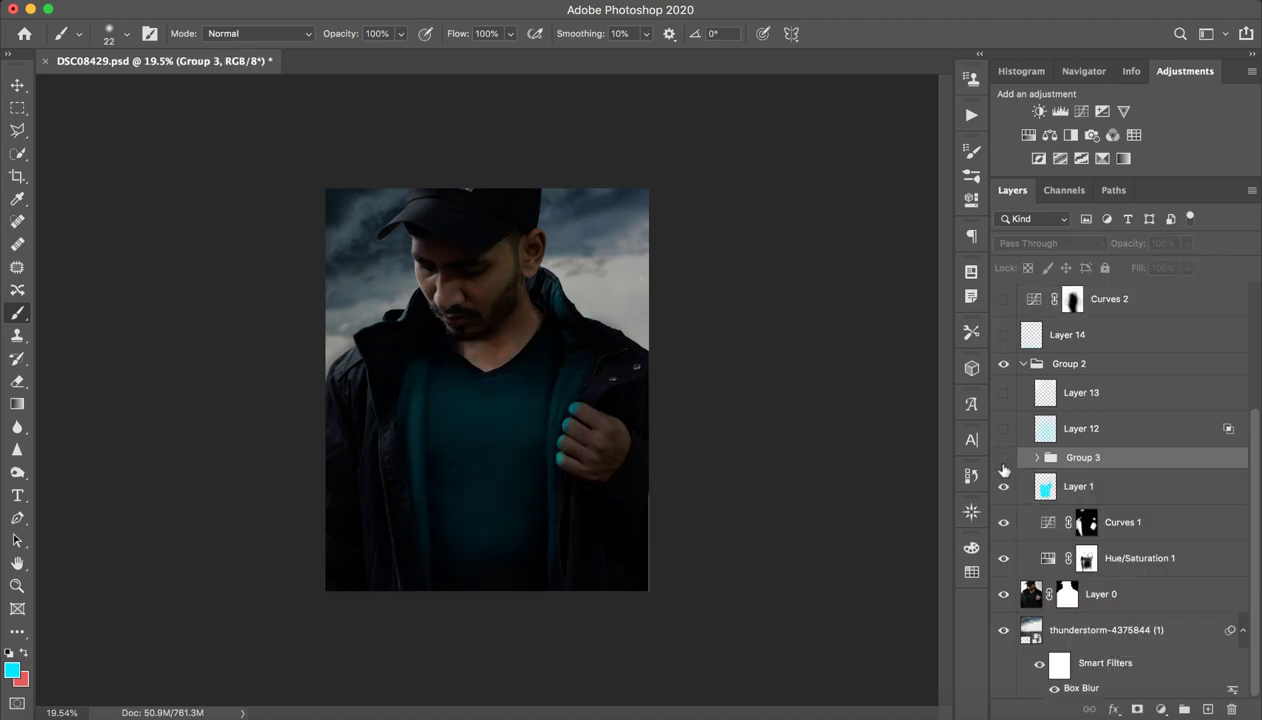
left_click(1004, 463)
left_click(1004, 463)
left_click(1004, 460)
Show Layer 12's teal glow, test 100% opacity, then revert to 20%.
left_click(1040, 430)
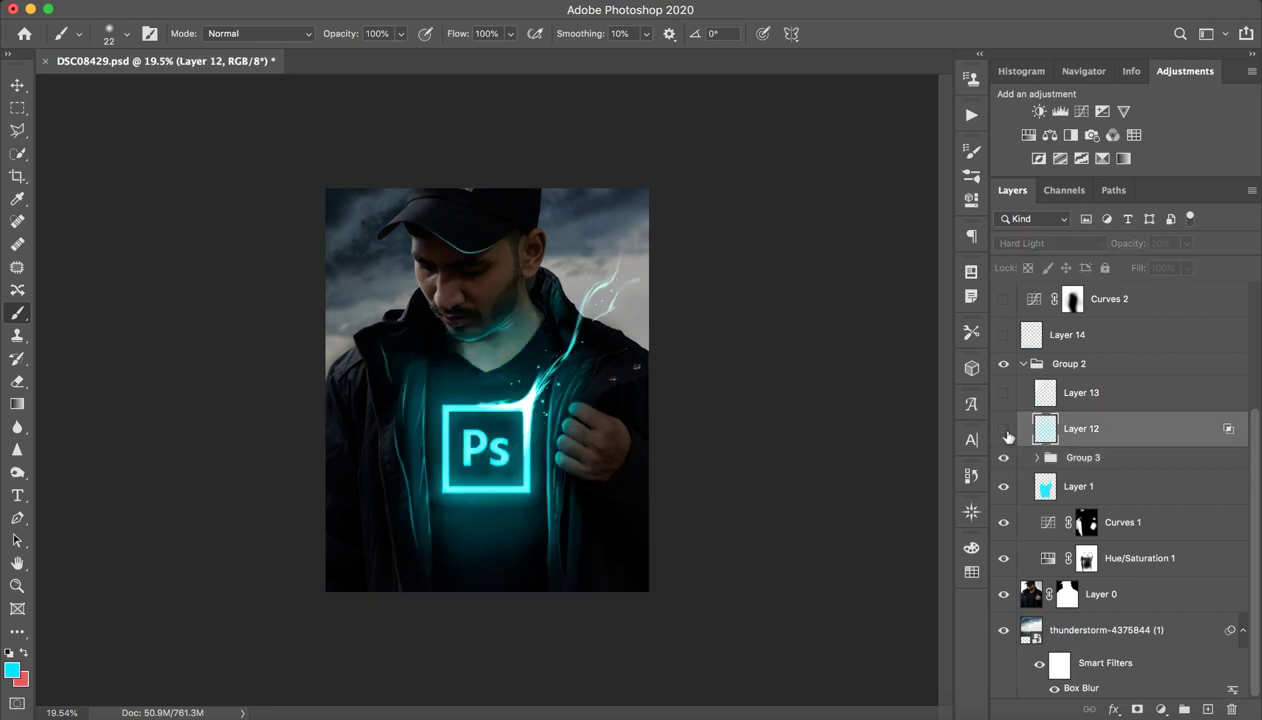
left_click(1004, 429)
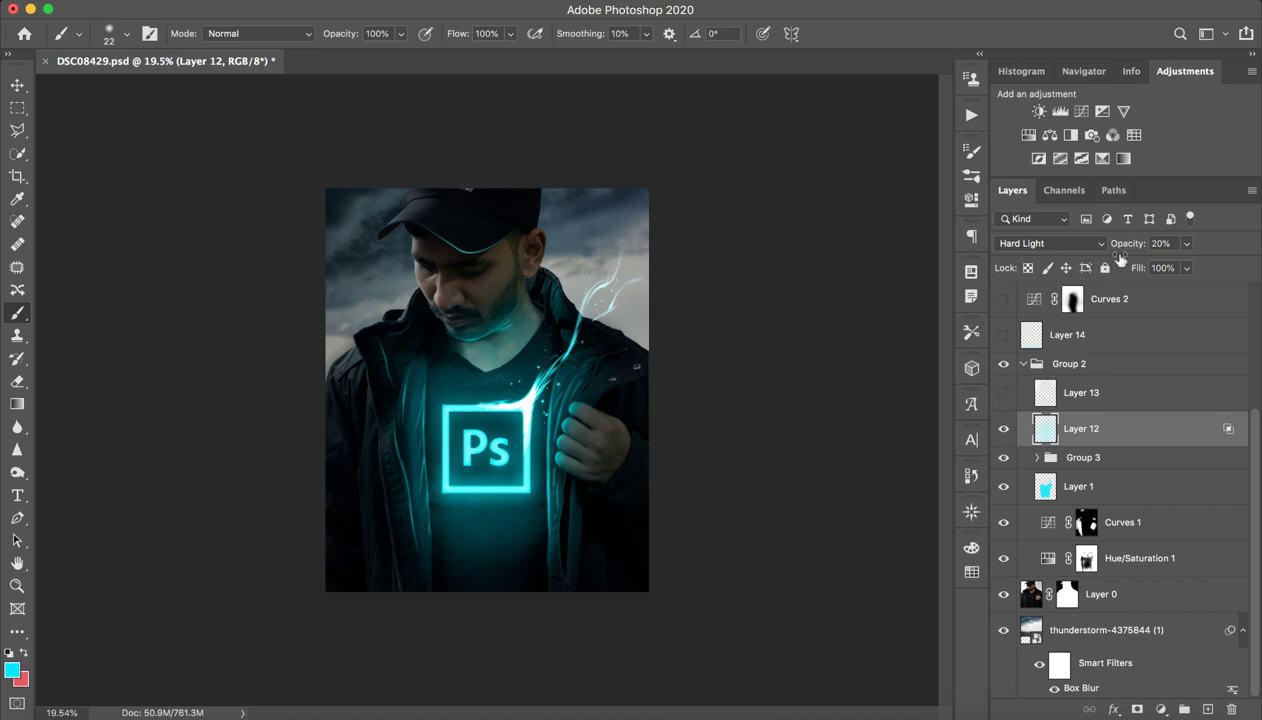
left_click_drag(1138, 240, 1155, 243)
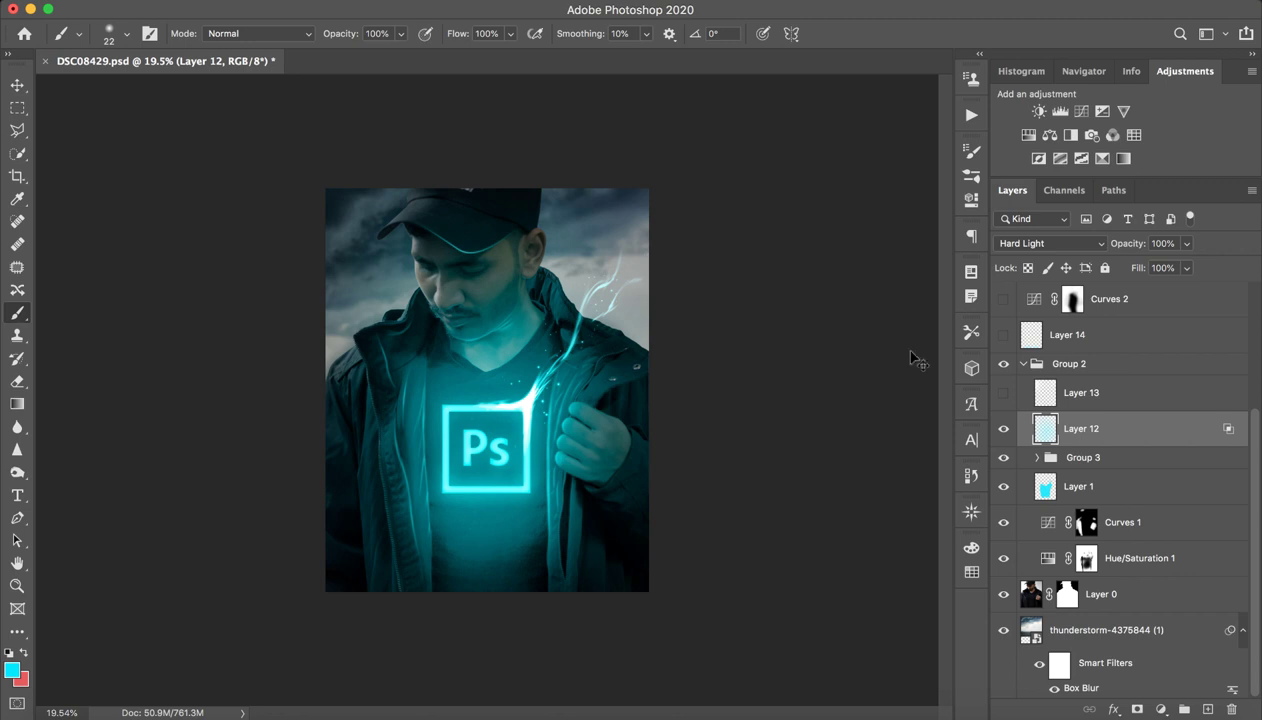
key("ctrl+z")
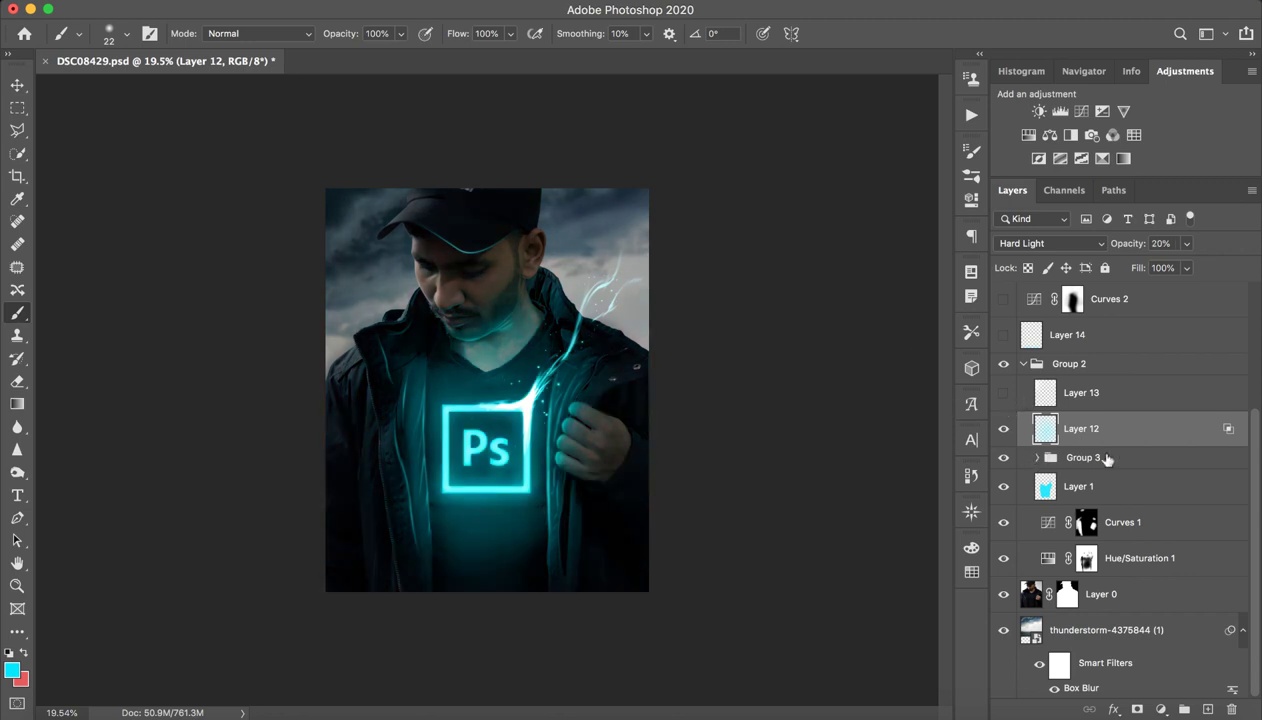
Split Layer 12's Underlying Layer Blend If slider, ending at 14, and close Layer Style.
double_click(1172, 437)
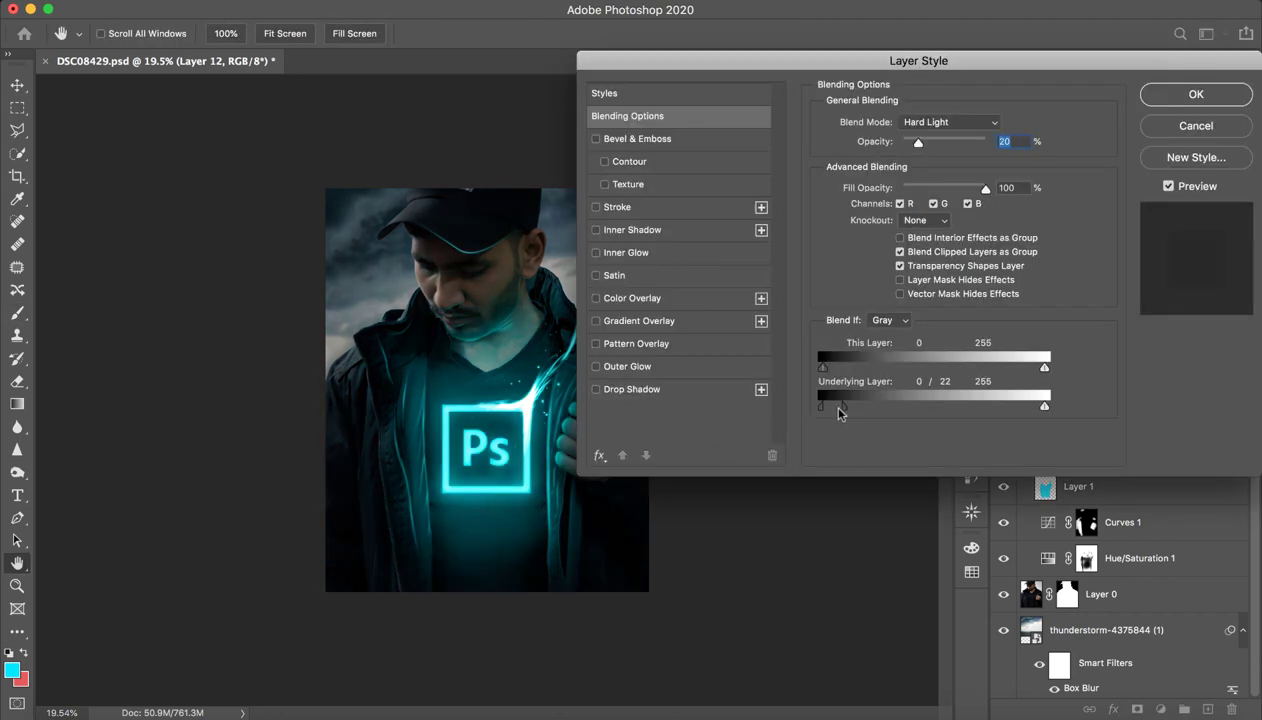
mouse_move(839, 413)
left_mouse_down()
mouse_move(891, 435)
mouse_move(836, 432)
left_mouse_up()
key("Return")
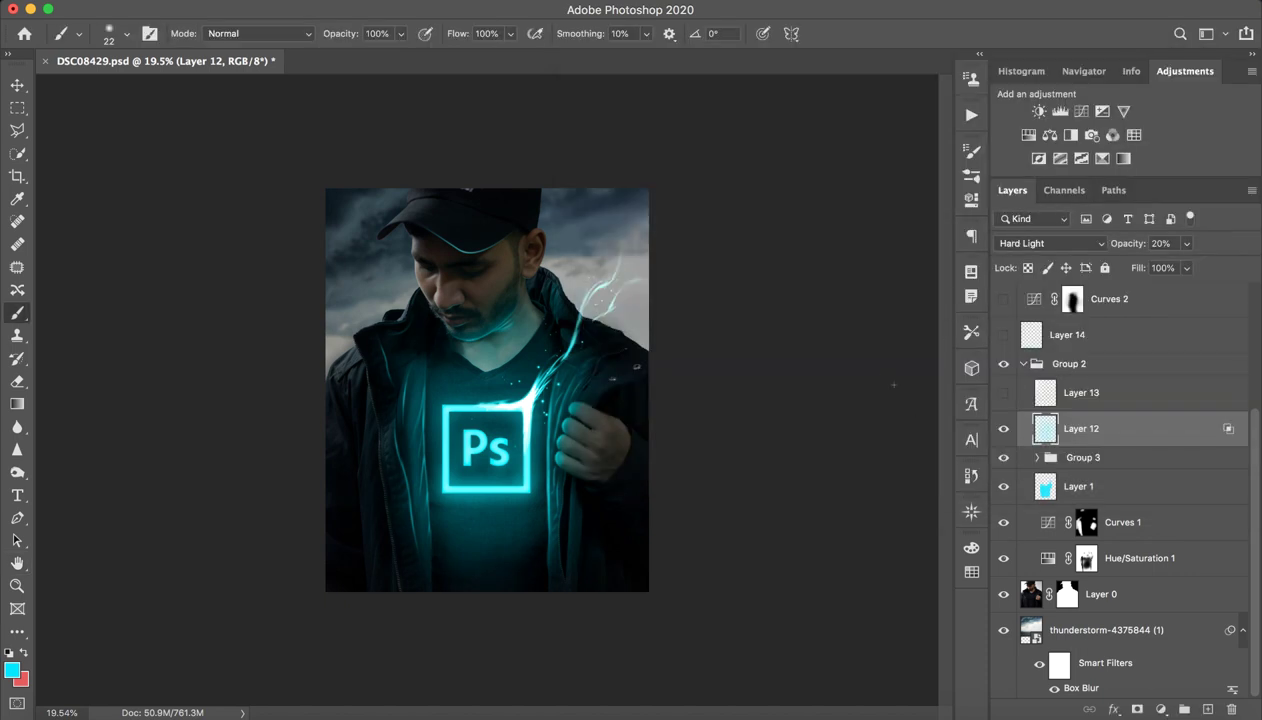
Show Layer 13's white sky haze, toggling it once to compare.
left_click(1088, 395)
left_click(1004, 393)
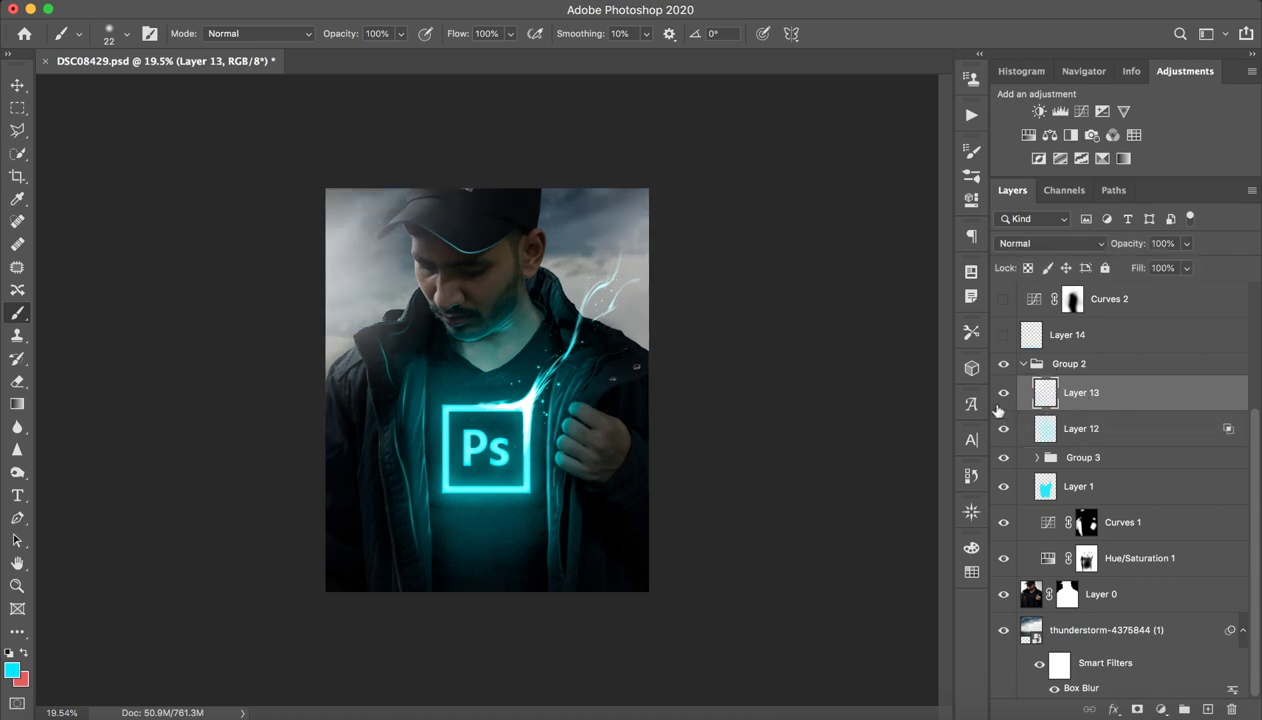
left_click(1003, 395)
left_click(1004, 397)
Try a white haze stroke with a 1370 px brush, undo it, and collapse Group 2.
key("d")
key("x")
mouse_move(351, 273)
left_mouse_down()
mouse_move(281, 276)
mouse_move(296, 346)
left_mouse_up()
left_click_drag(547, 229, 636, 228)
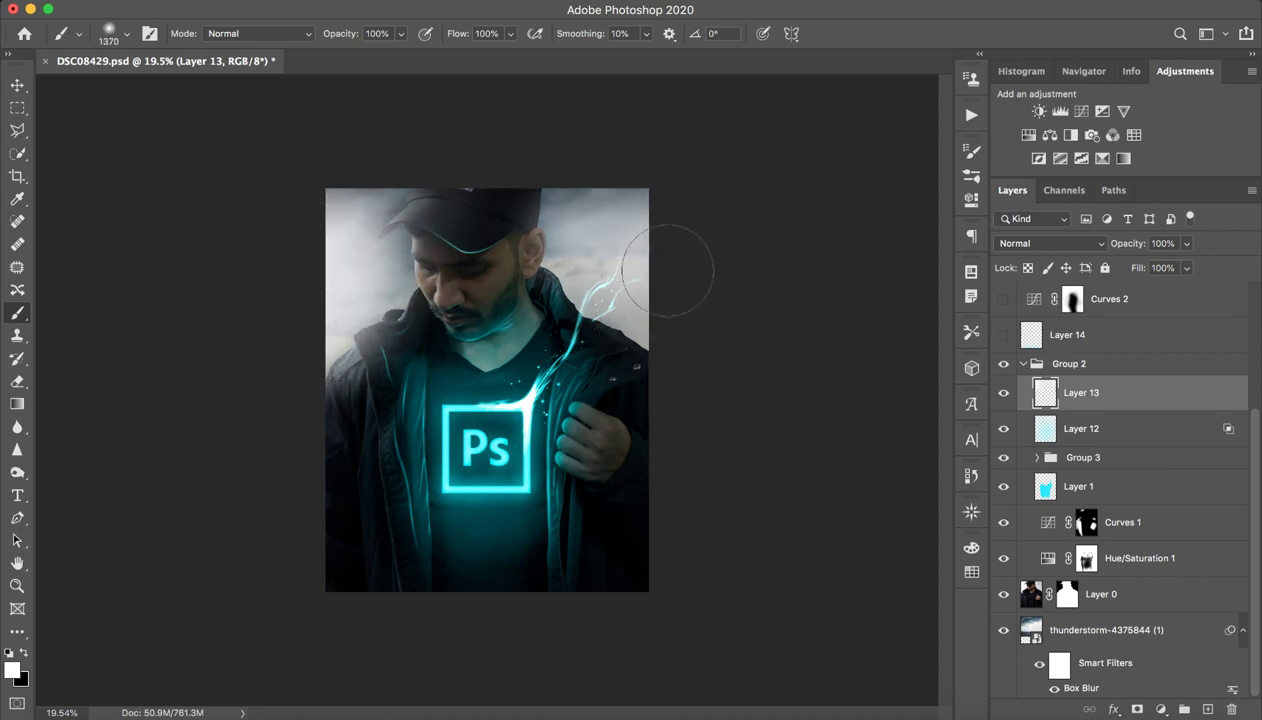
key("ctrl+z")
key("ctrl+z")
key("ctrl+z")
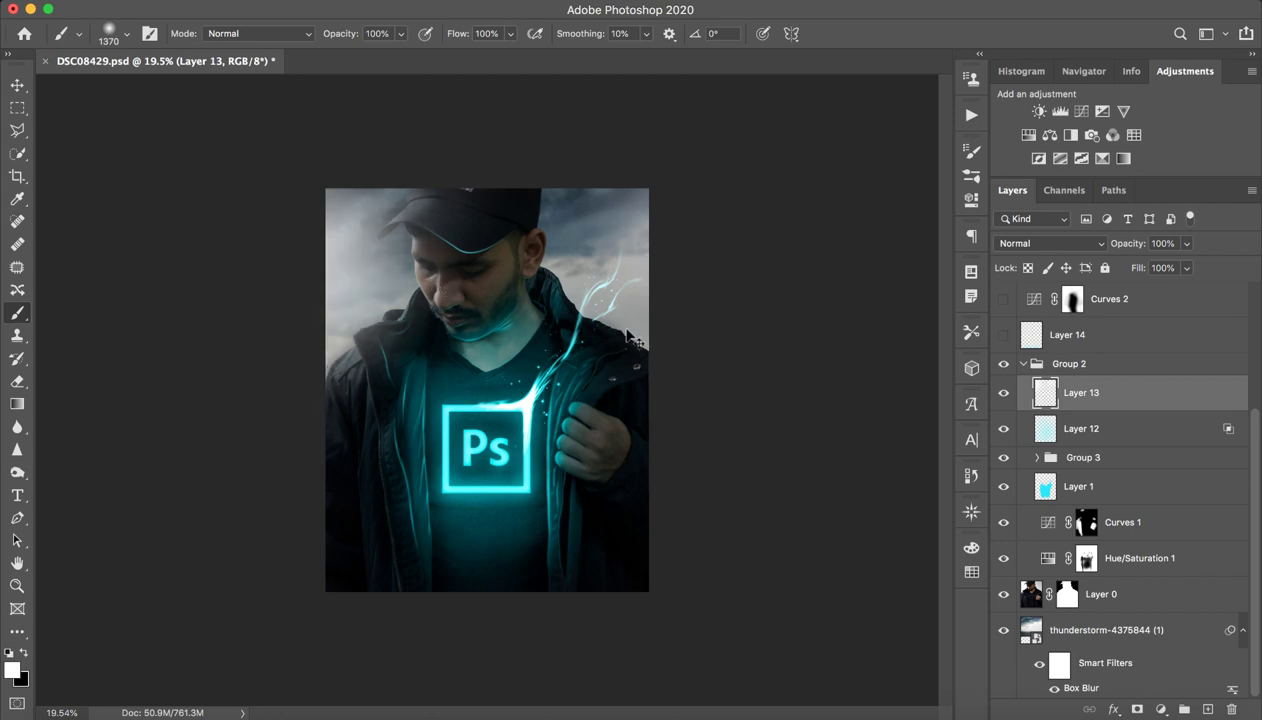
left_click(1012, 366)
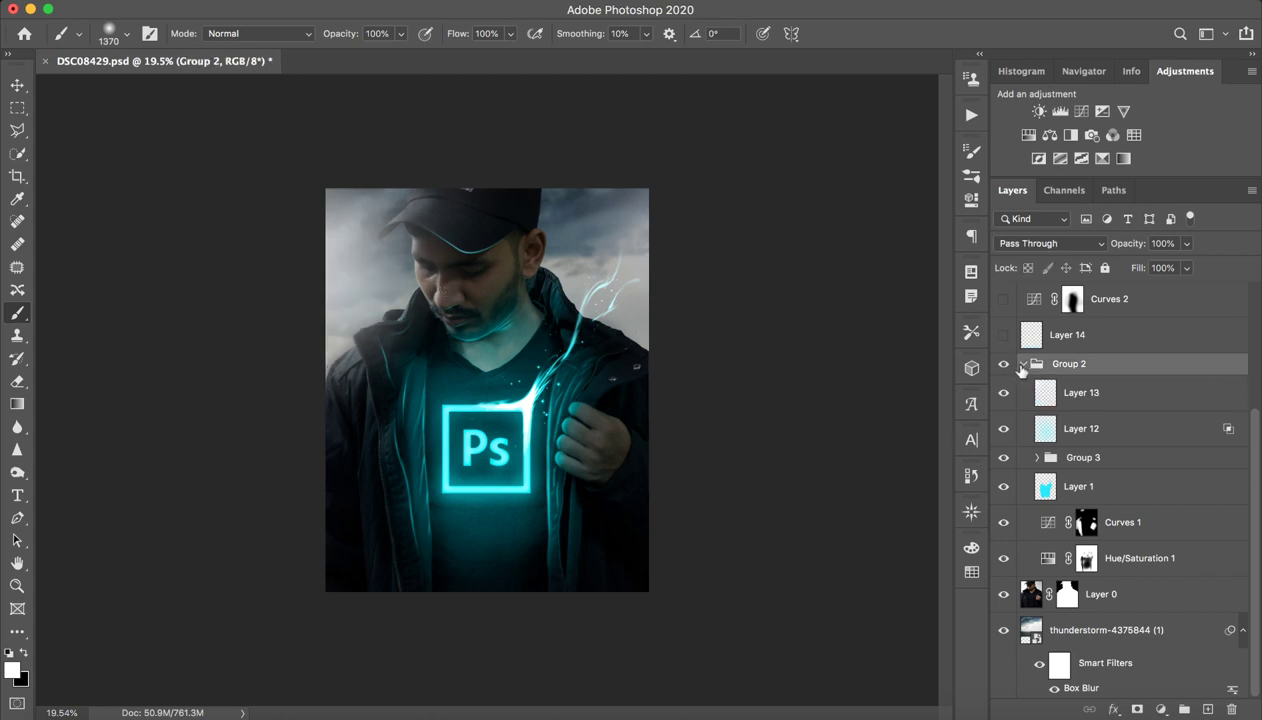
left_click(1023, 364)
Show Layer 14's cyan fog and turn on Curves 2's darkening after comparing it.
left_click(1060, 516)
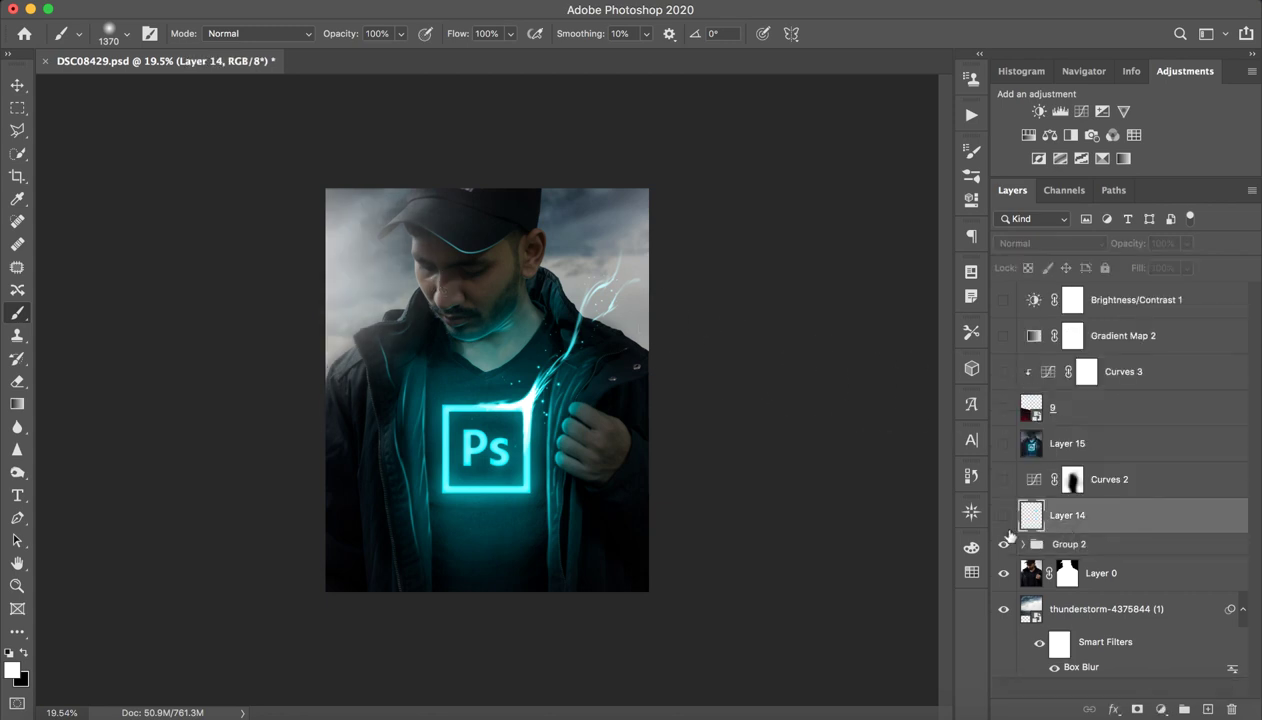
left_click(1003, 515)
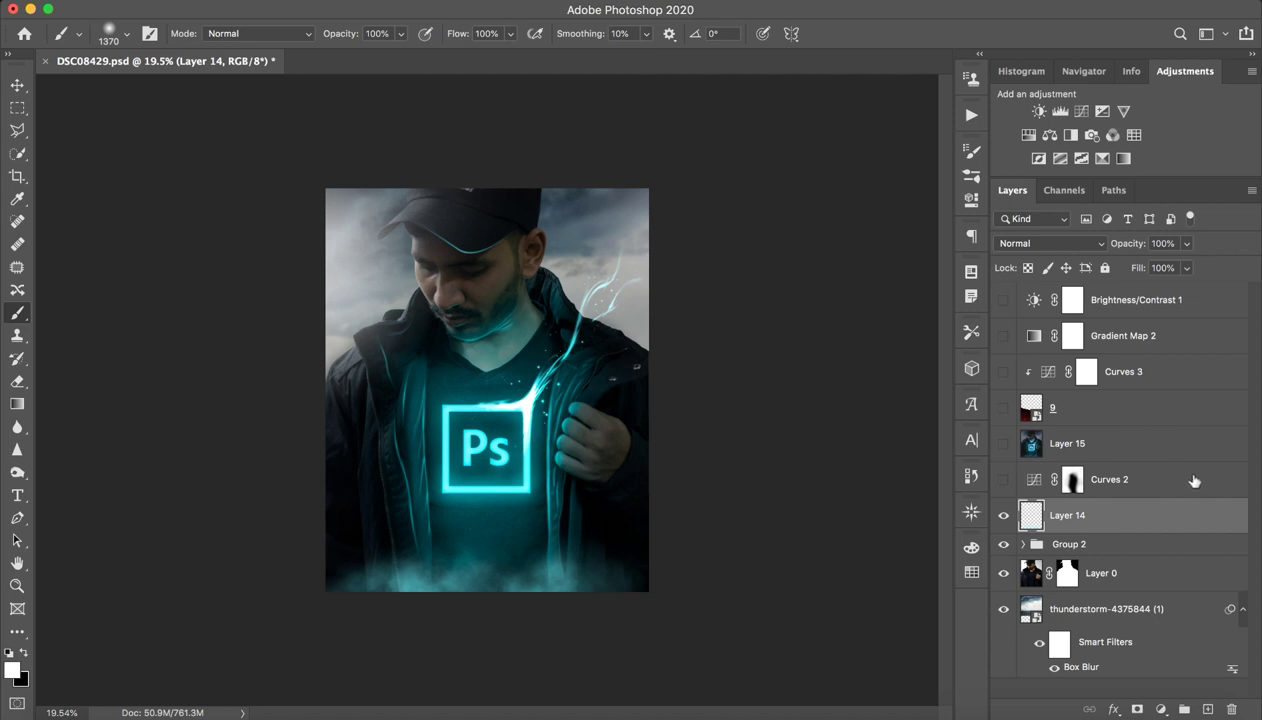
left_click(1072, 481)
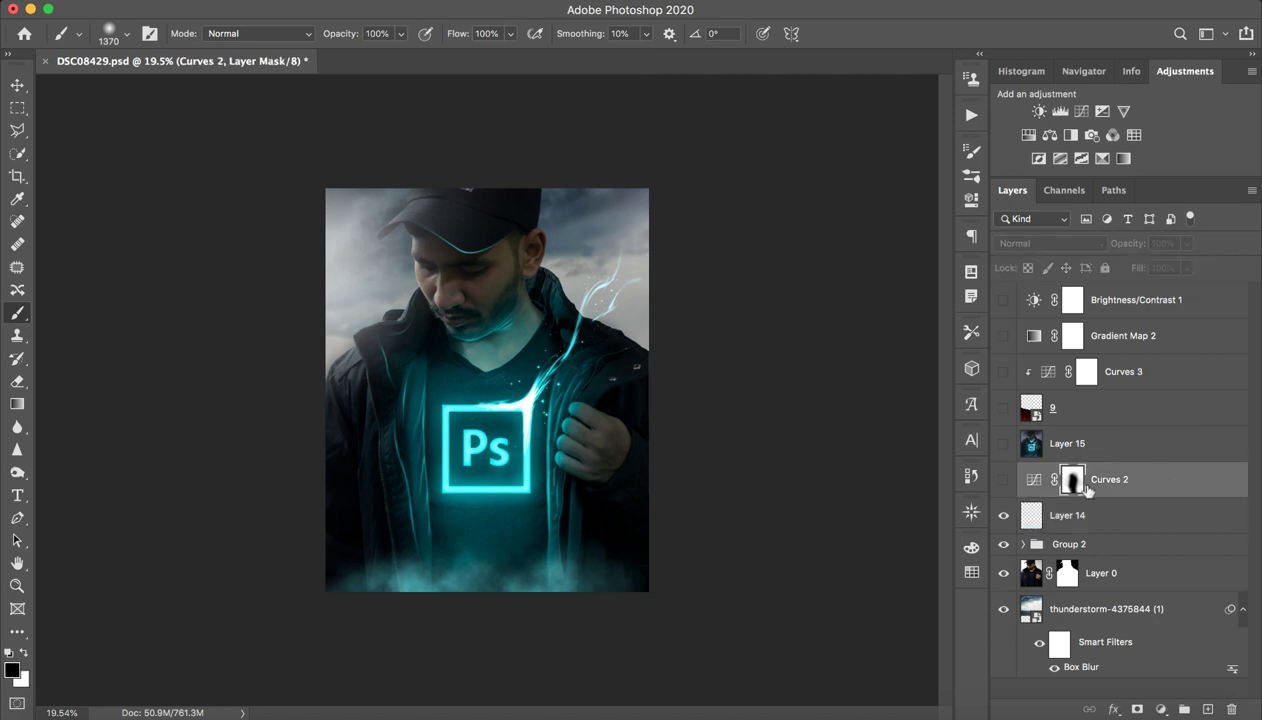
left_click(1002, 480)
left_click(1002, 480)
left_click(1003, 480)
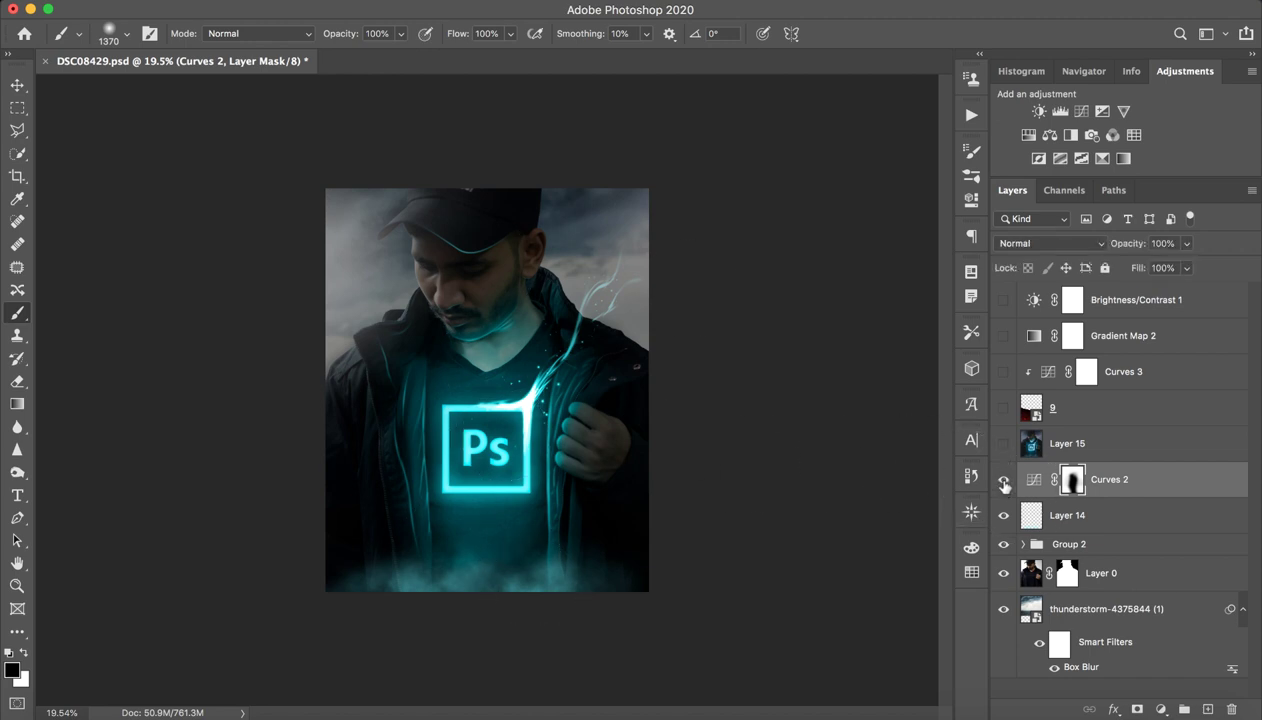
left_click(1004, 482)
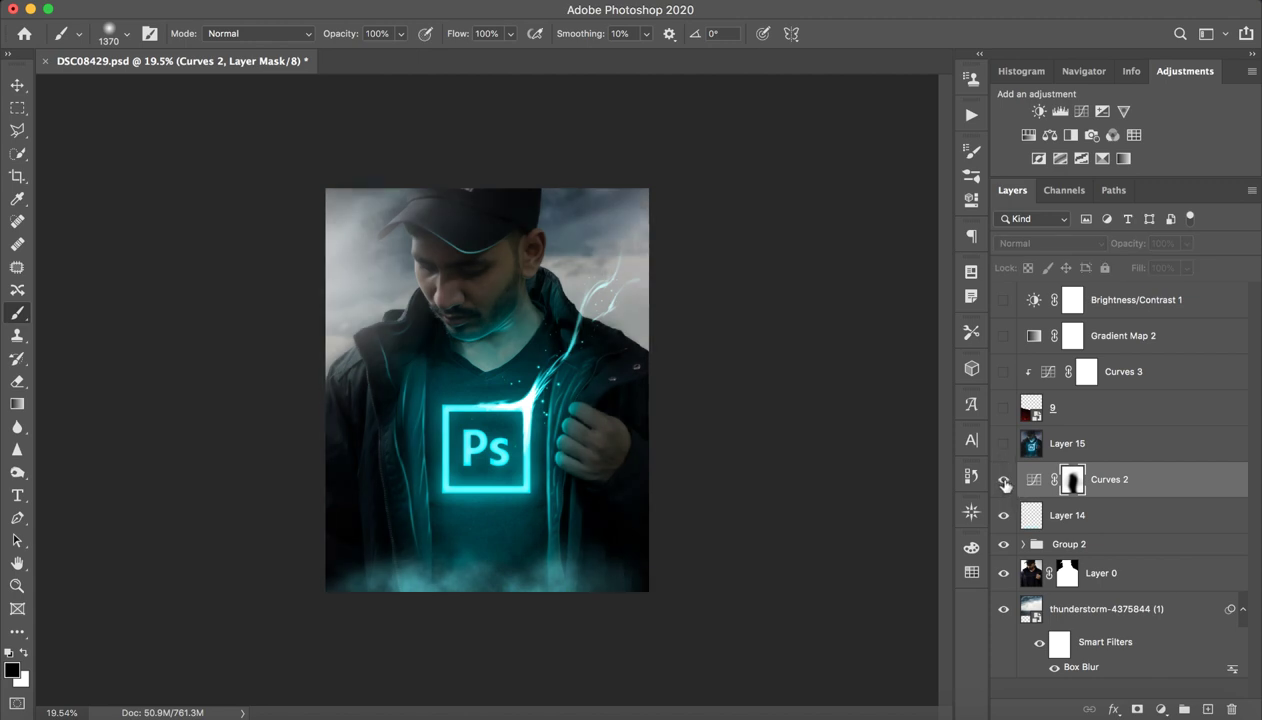
left_click(1003, 481)
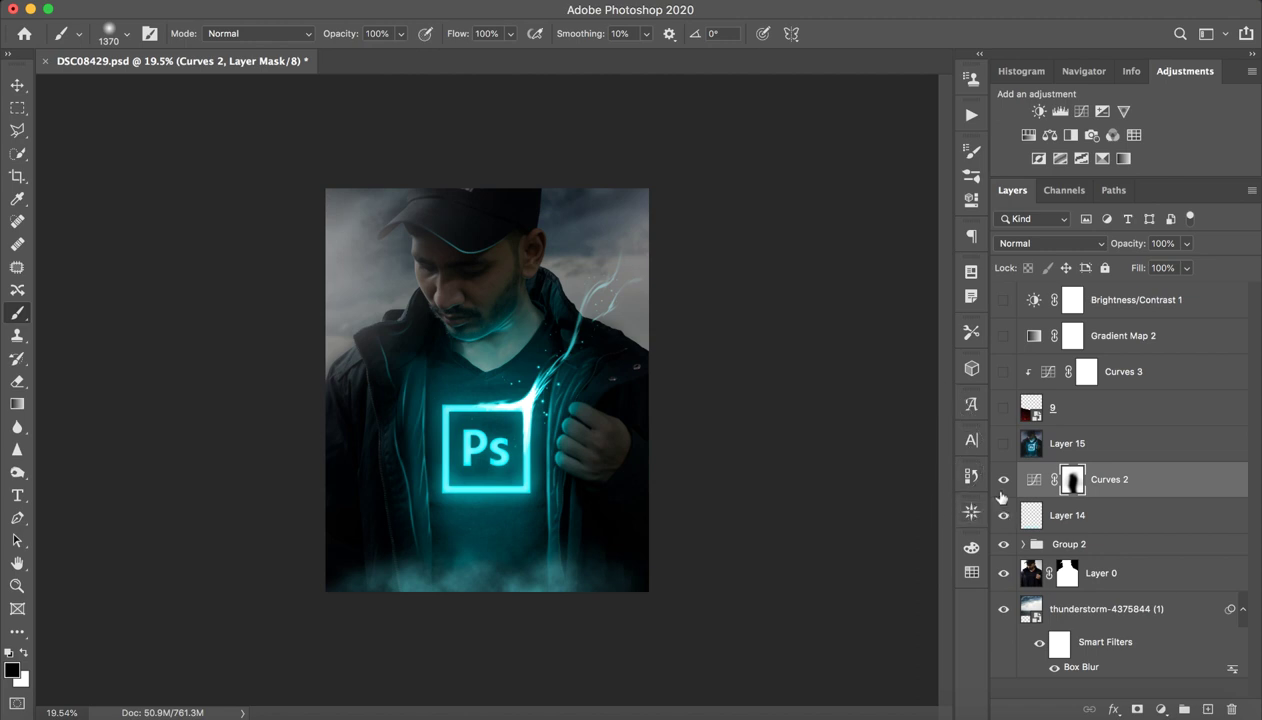
Show Layer 15, comparing it hidden and shown, then select the ember layer 9.
left_click(1064, 443)
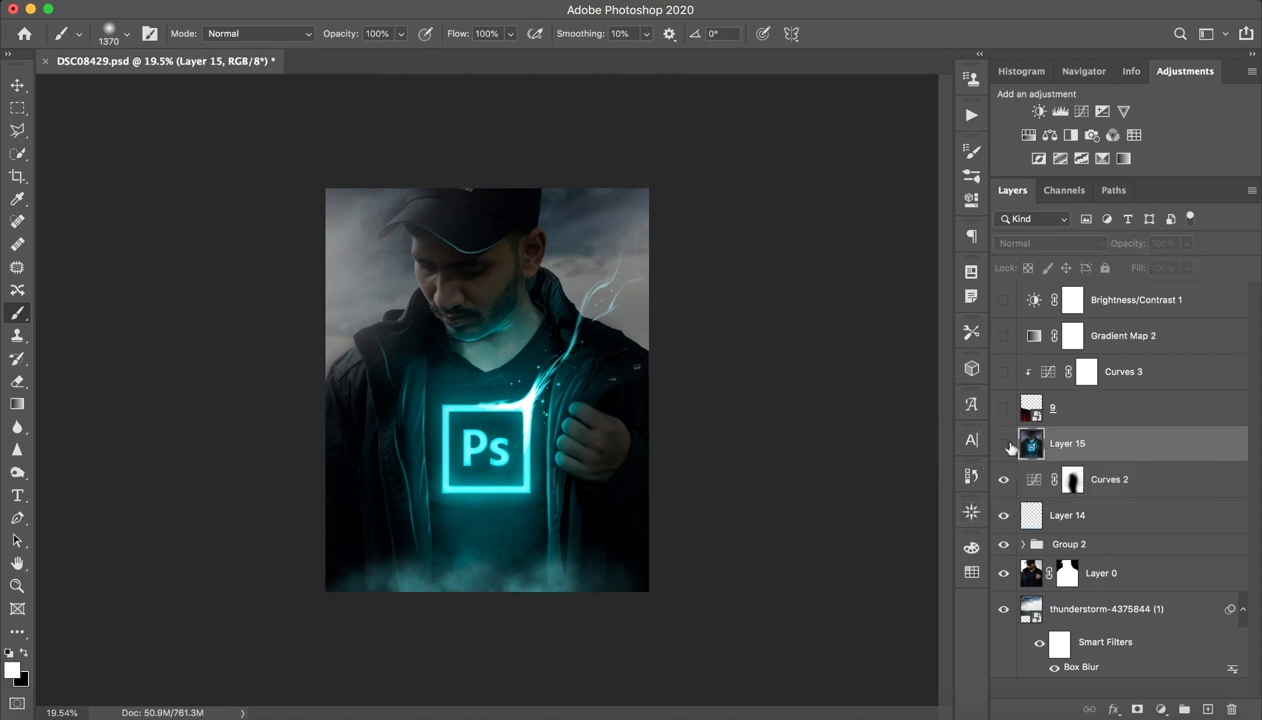
left_click(1003, 443)
left_click(1003, 443)
left_click(1003, 443)
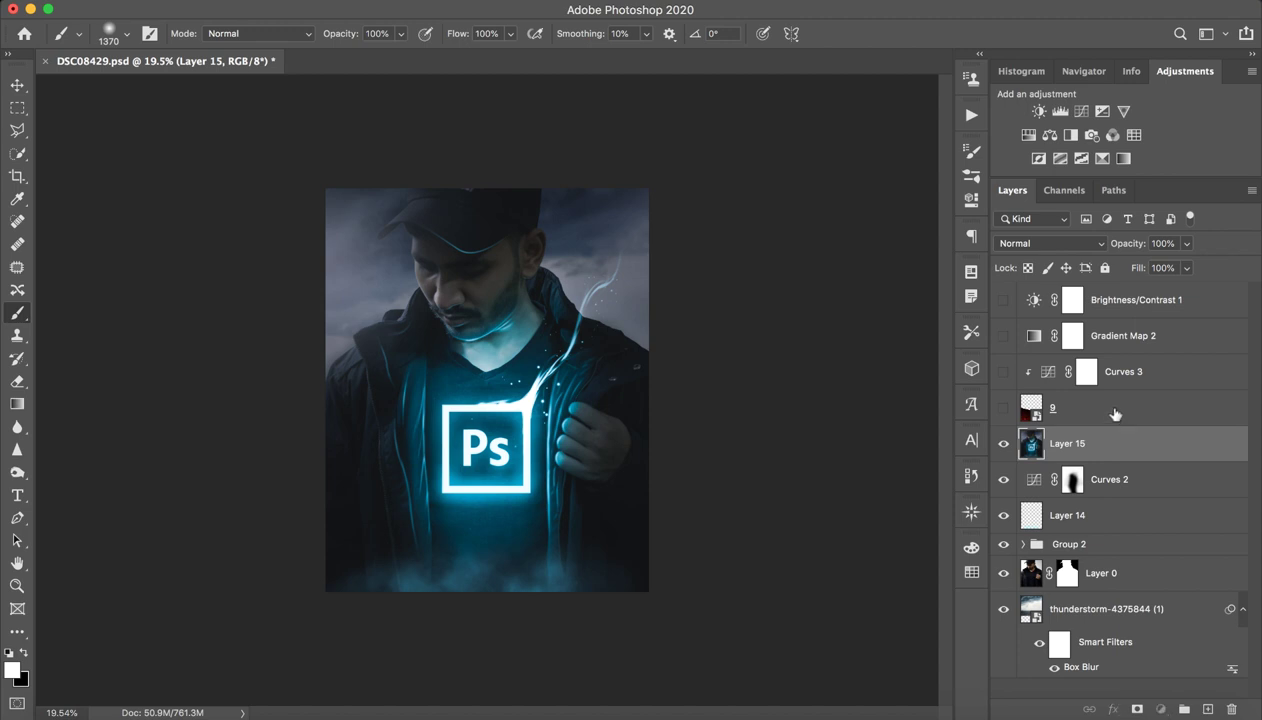
left_click(1110, 415)
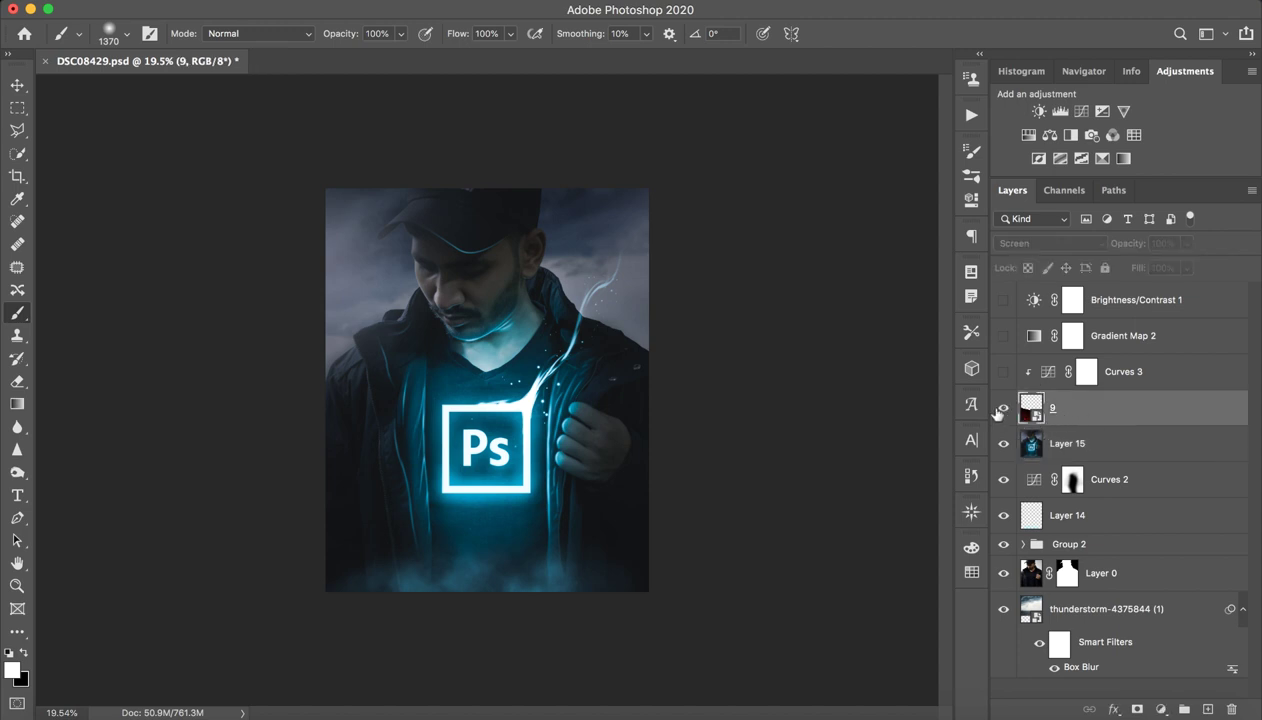
Show layer 9's red embers and turn on Curves 3, reviewing its curve settings.
left_click(1002, 409)
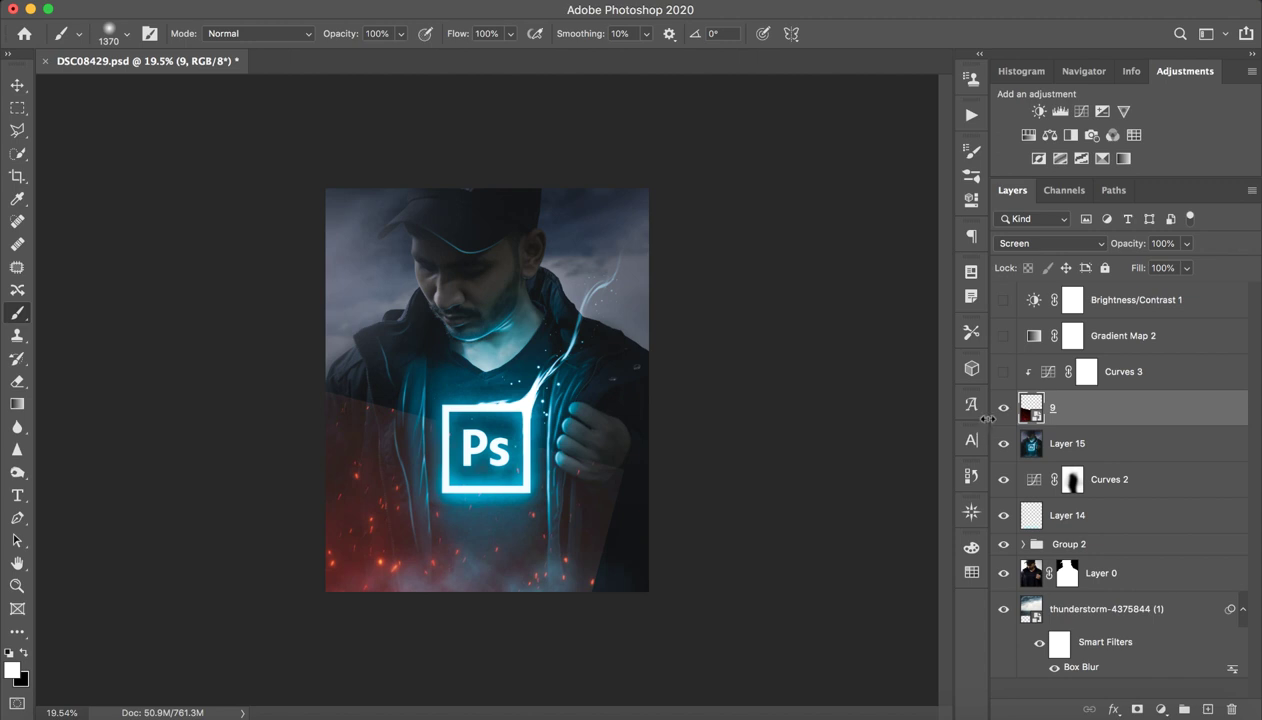
left_click(1125, 374)
left_click(1003, 372)
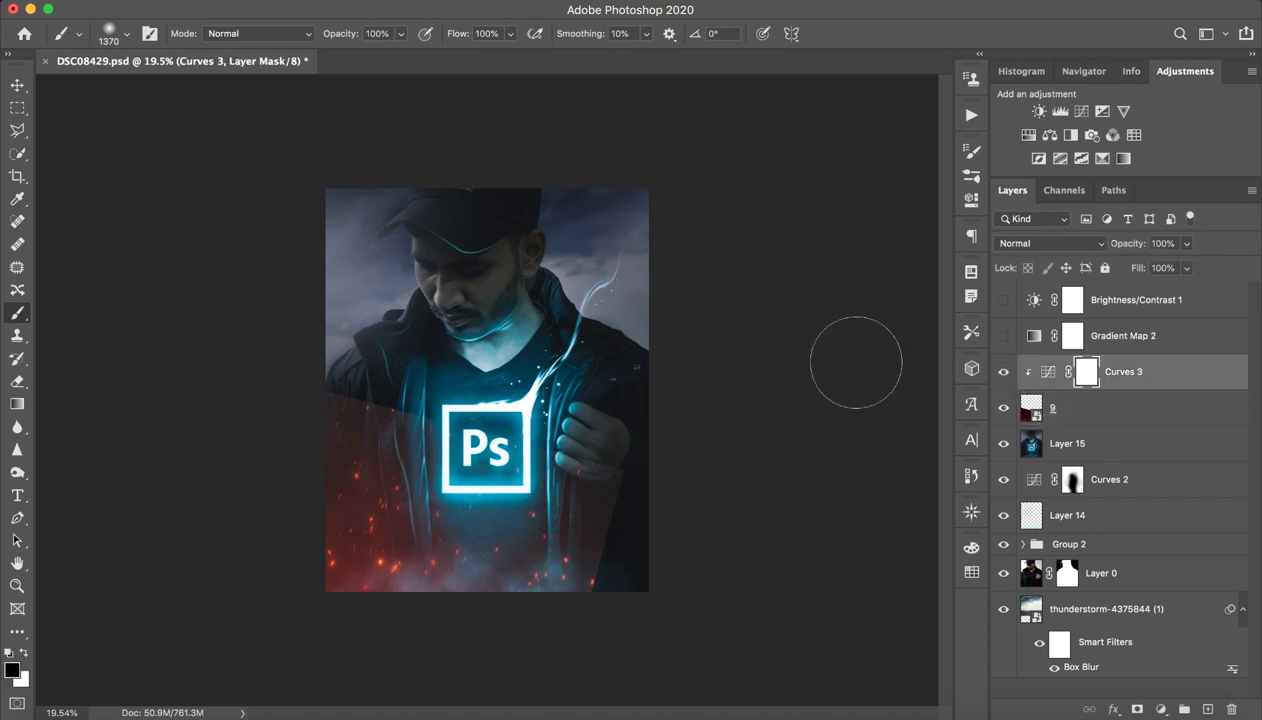
key("x")
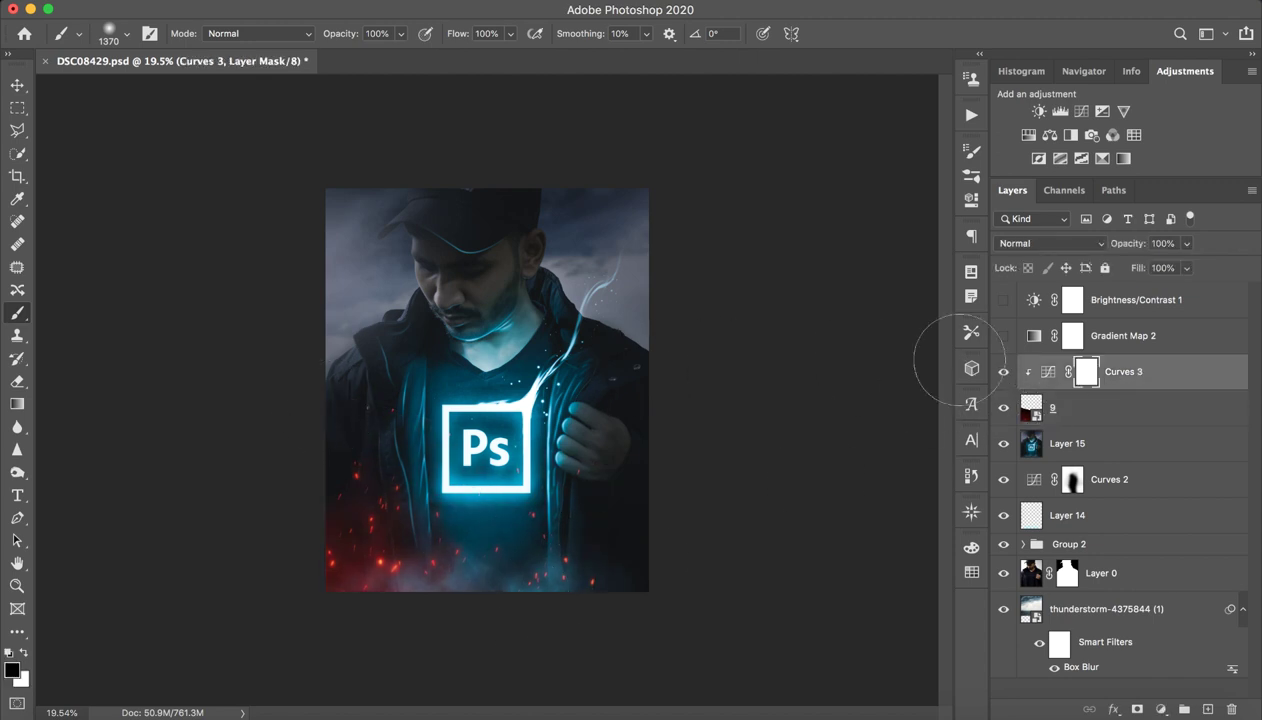
double_click(1047, 371)
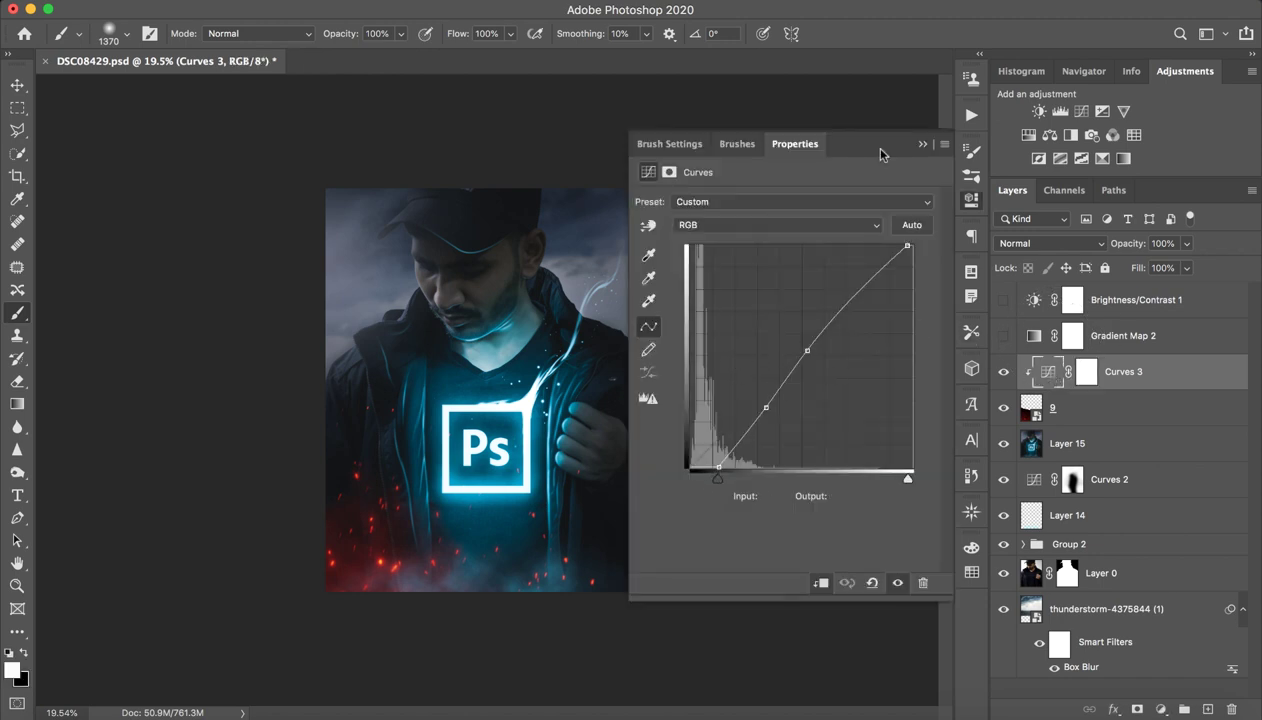
left_click(921, 145)
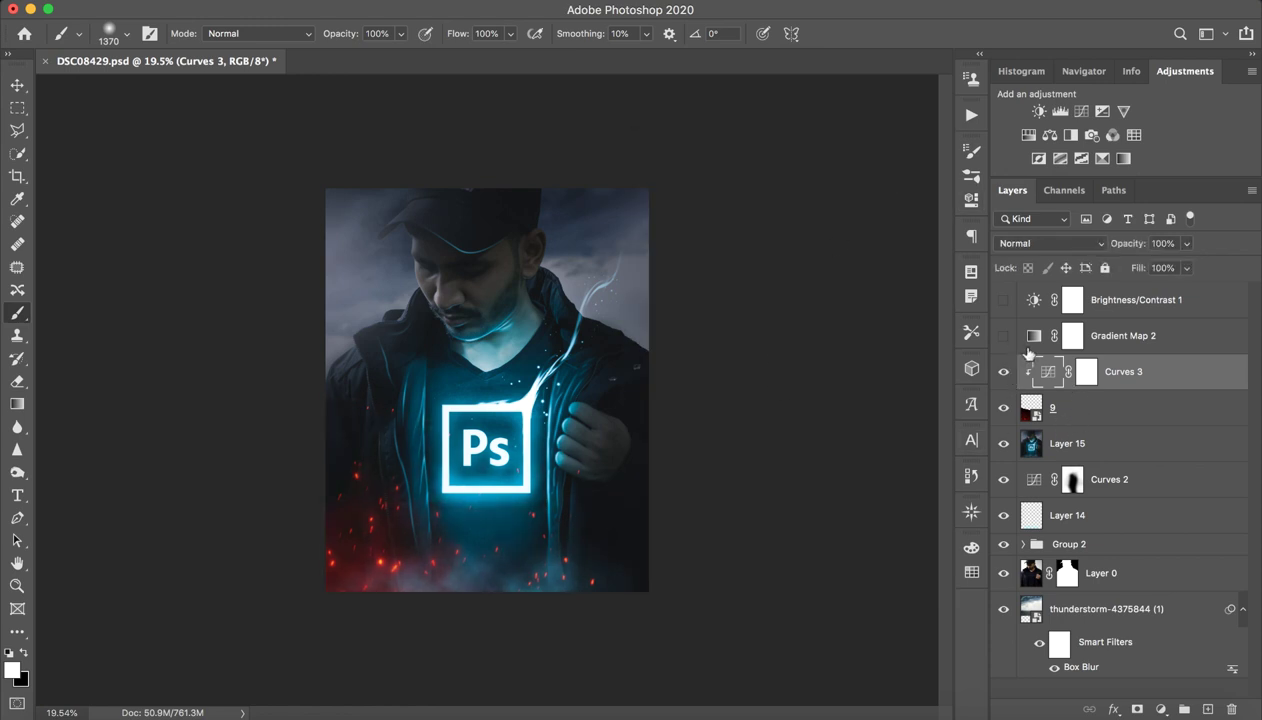
Turn on Gradient Map 2, review its settings and opacity, and compare the grade.
left_click(1120, 336)
left_click(1003, 336)
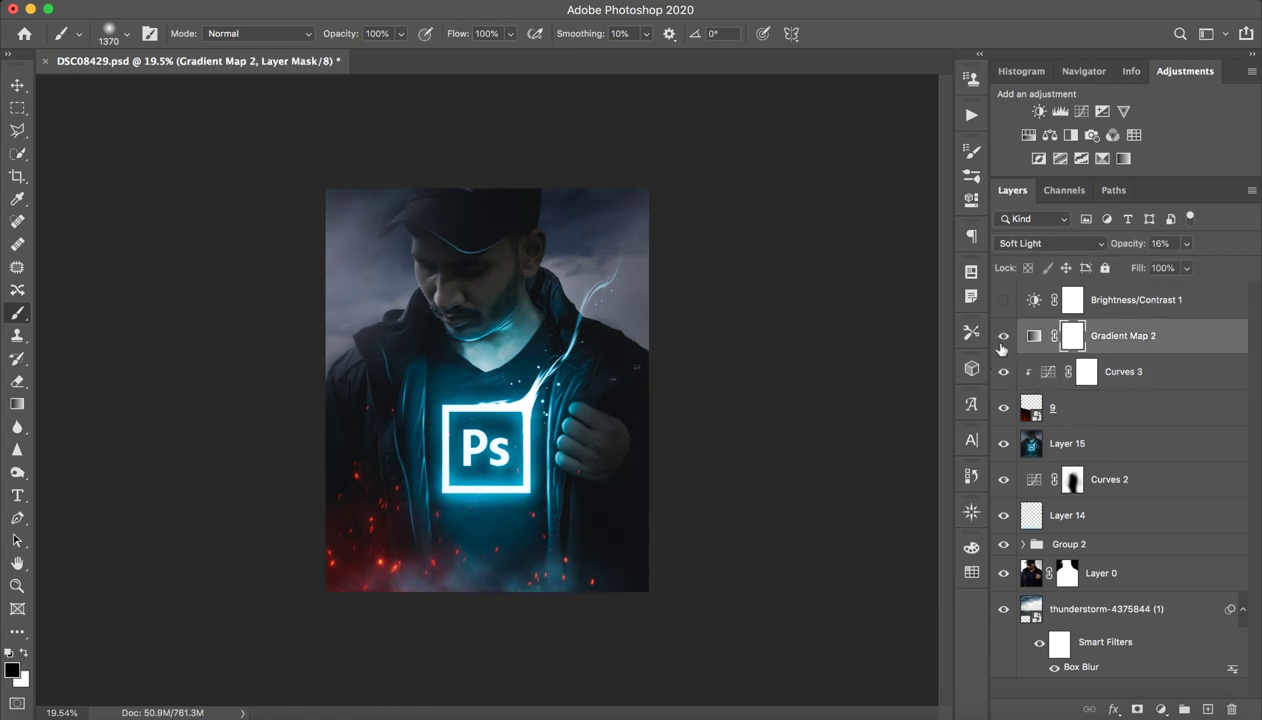
left_click(1003, 336)
left_click(1003, 336)
double_click(1038, 337)
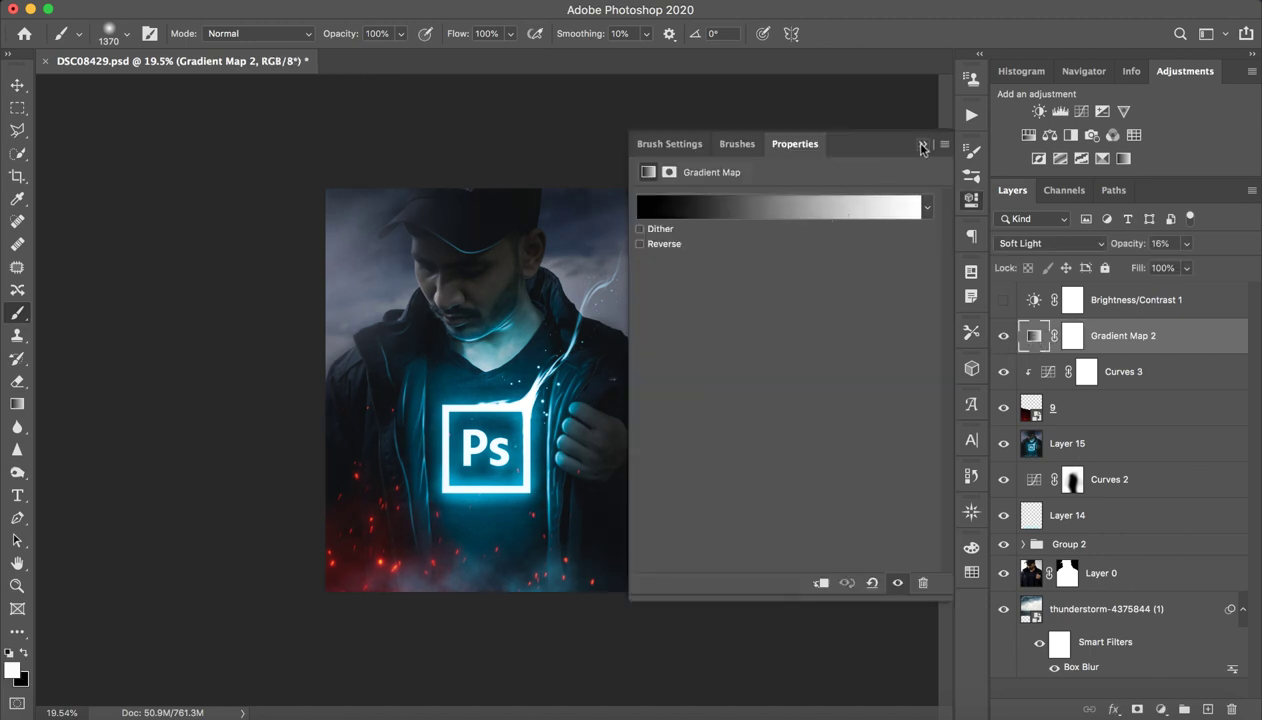
left_click(922, 146)
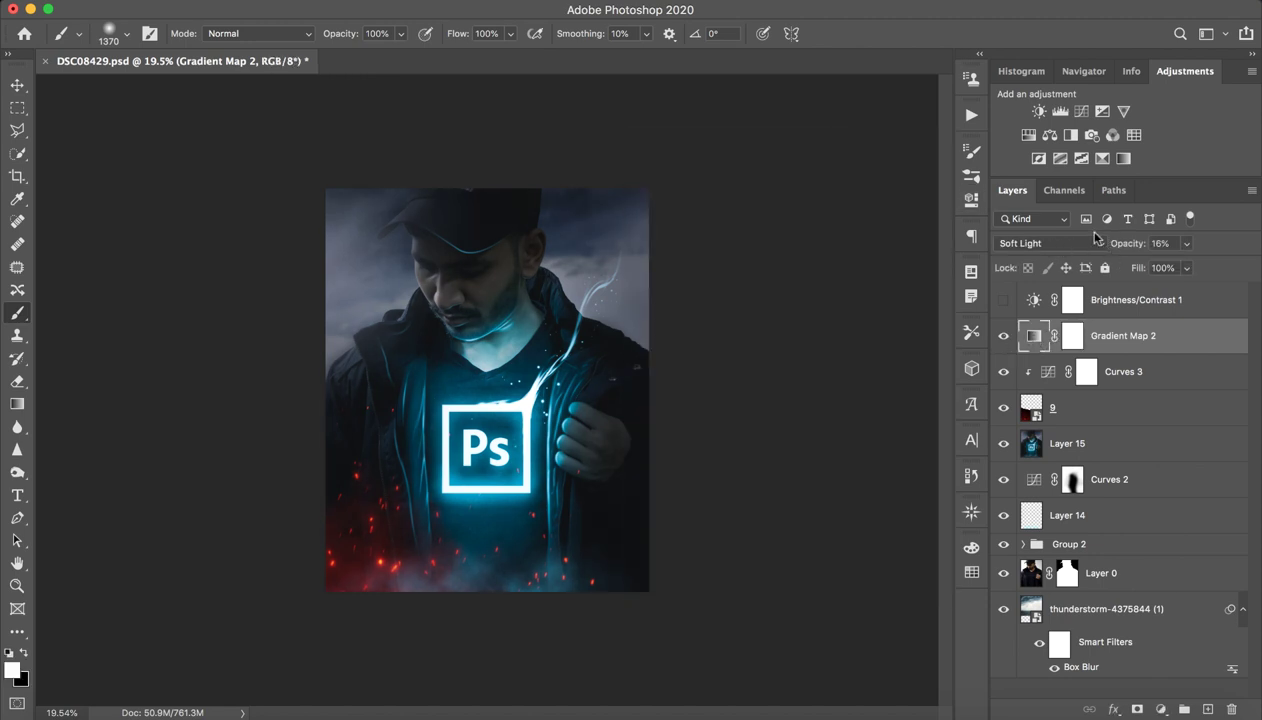
left_click_drag(1128, 243, 1258, 259)
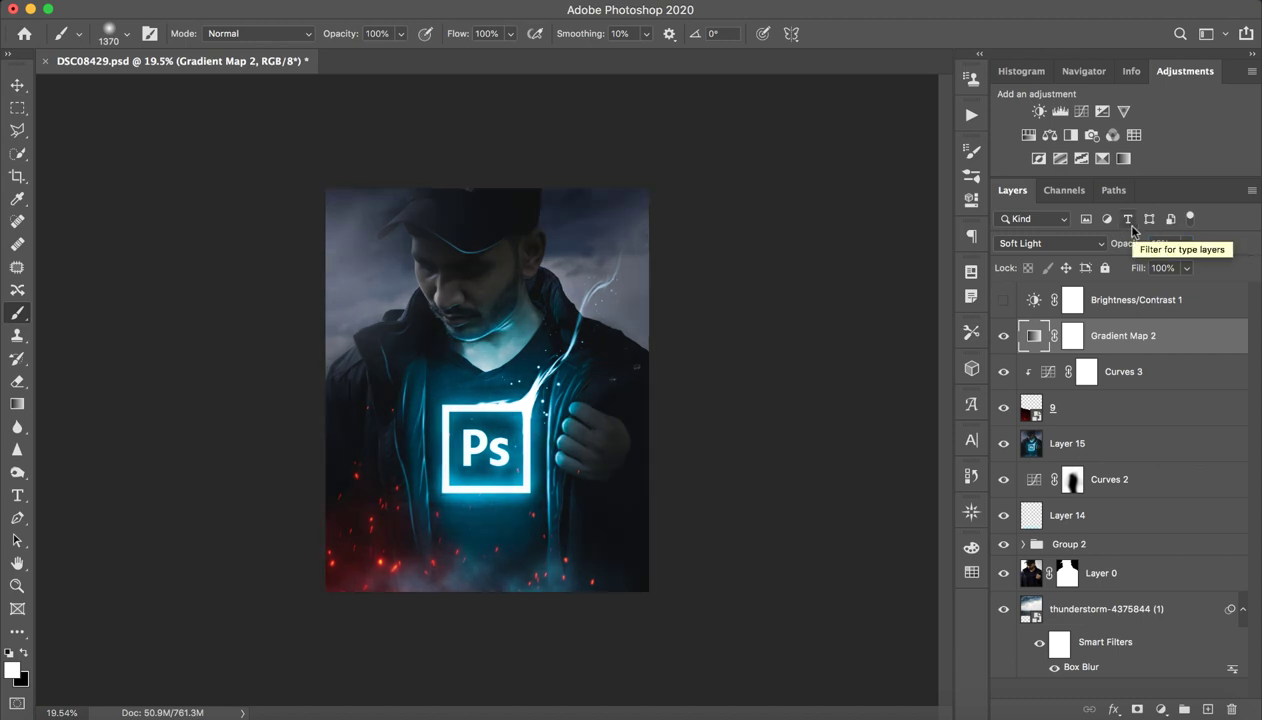
left_click(1006, 336)
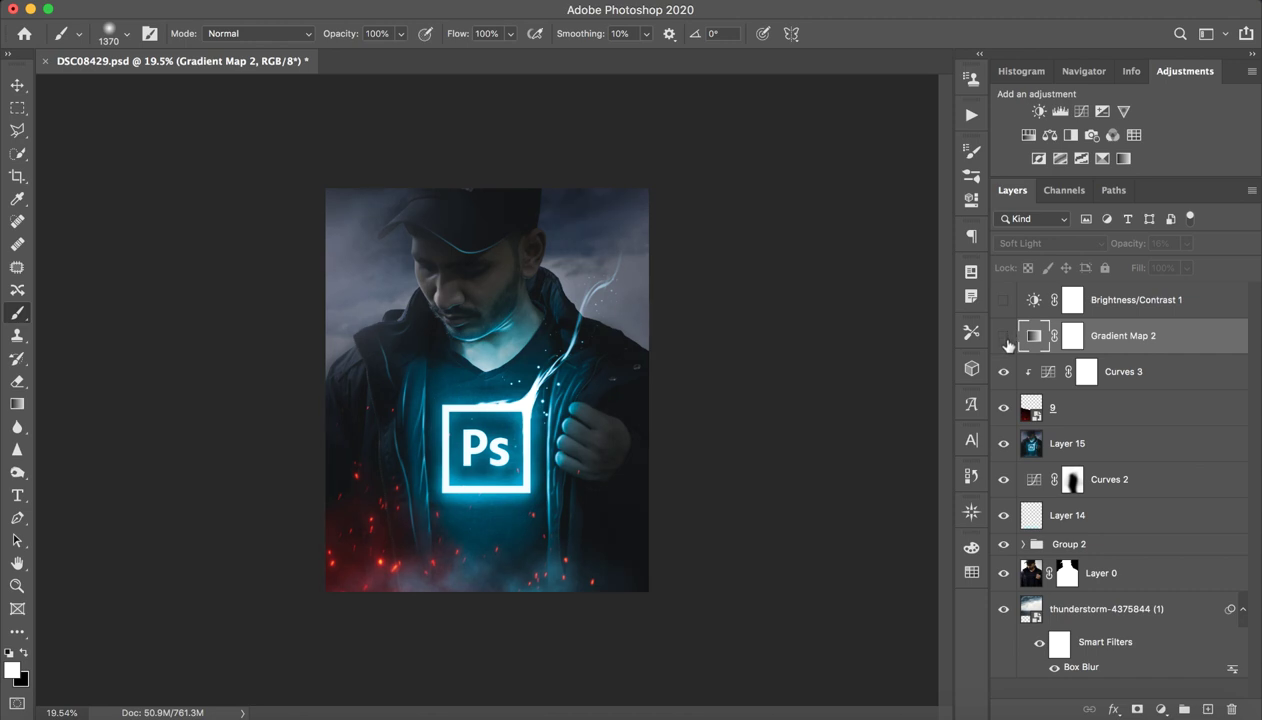
left_click(1005, 338)
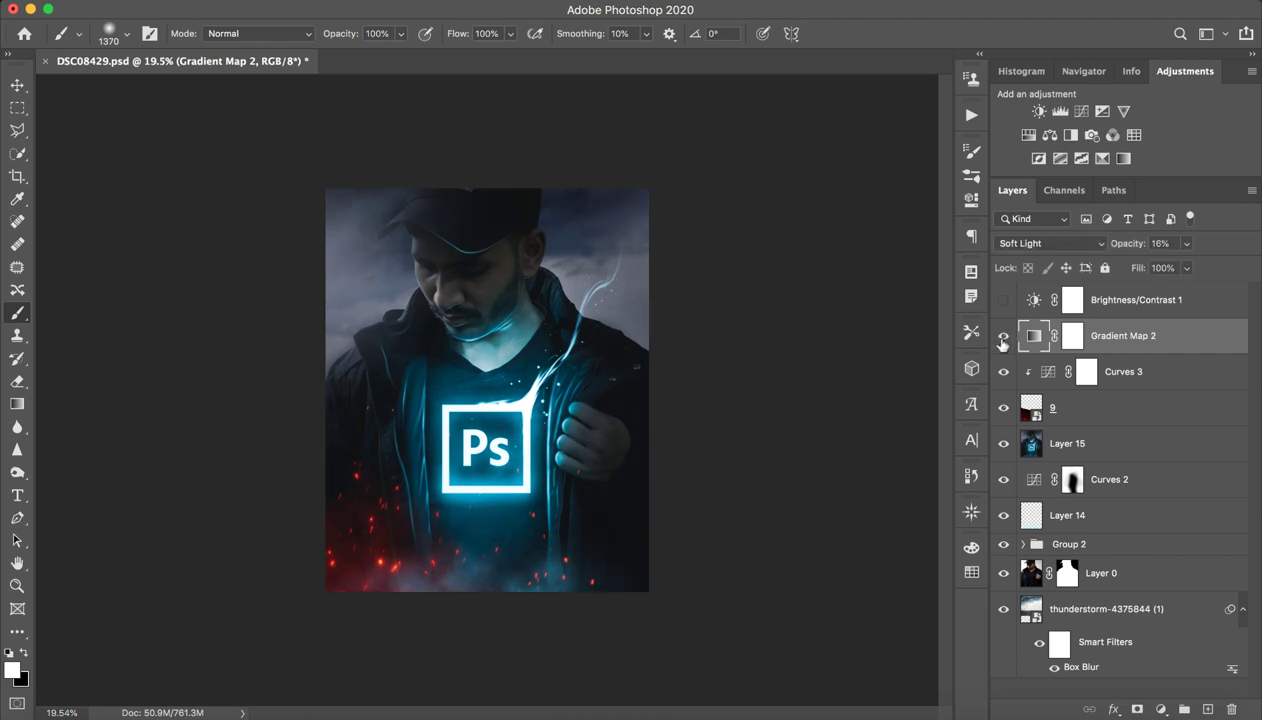
Turn on Brightness/Contrast 1 at 86% opacity, review it, and dismiss the rasterize alert.
left_click(1108, 316)
left_click(985, 300)
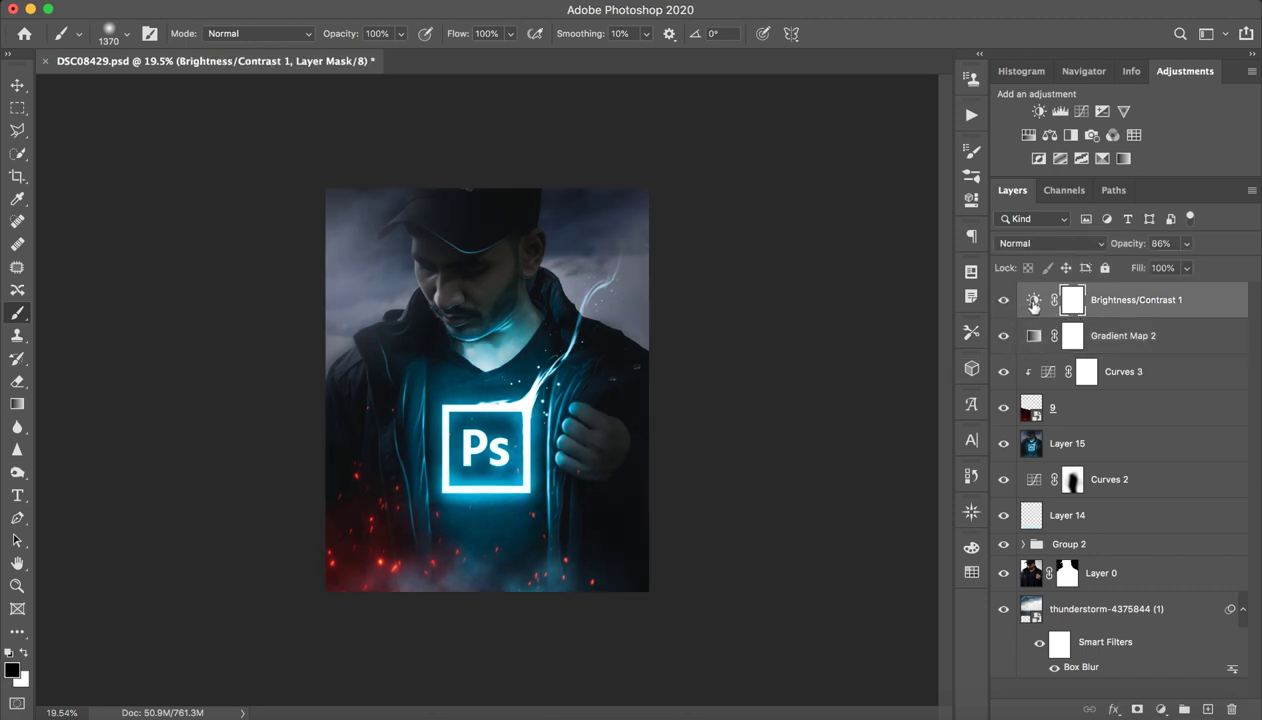
double_click(1034, 302)
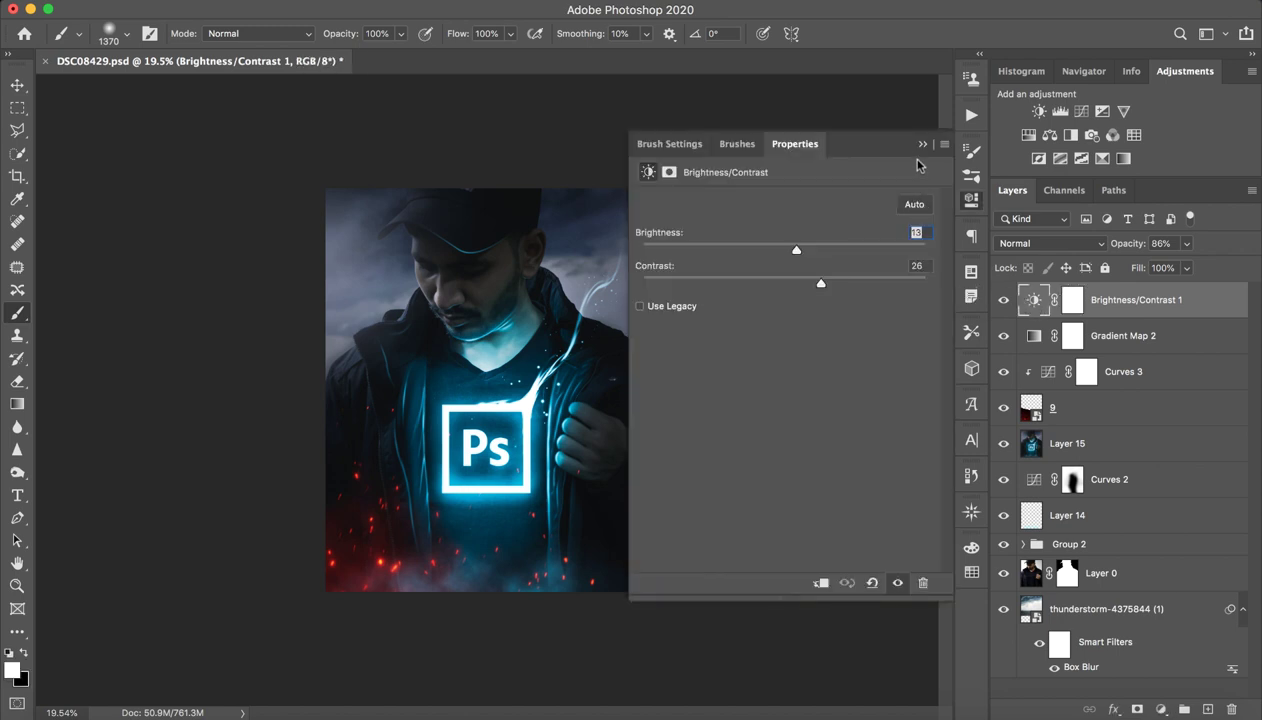
left_click(920, 144)
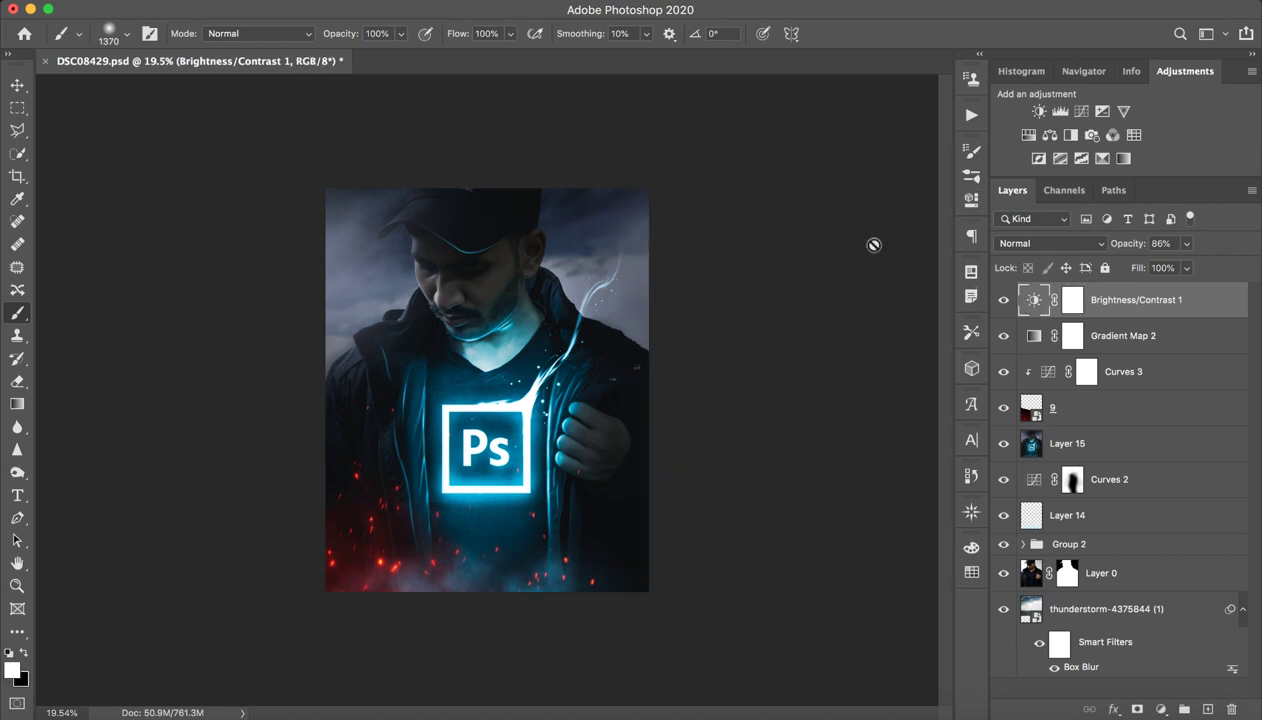
left_click(846, 392)
left_click(763, 255)
left_click(861, 1)
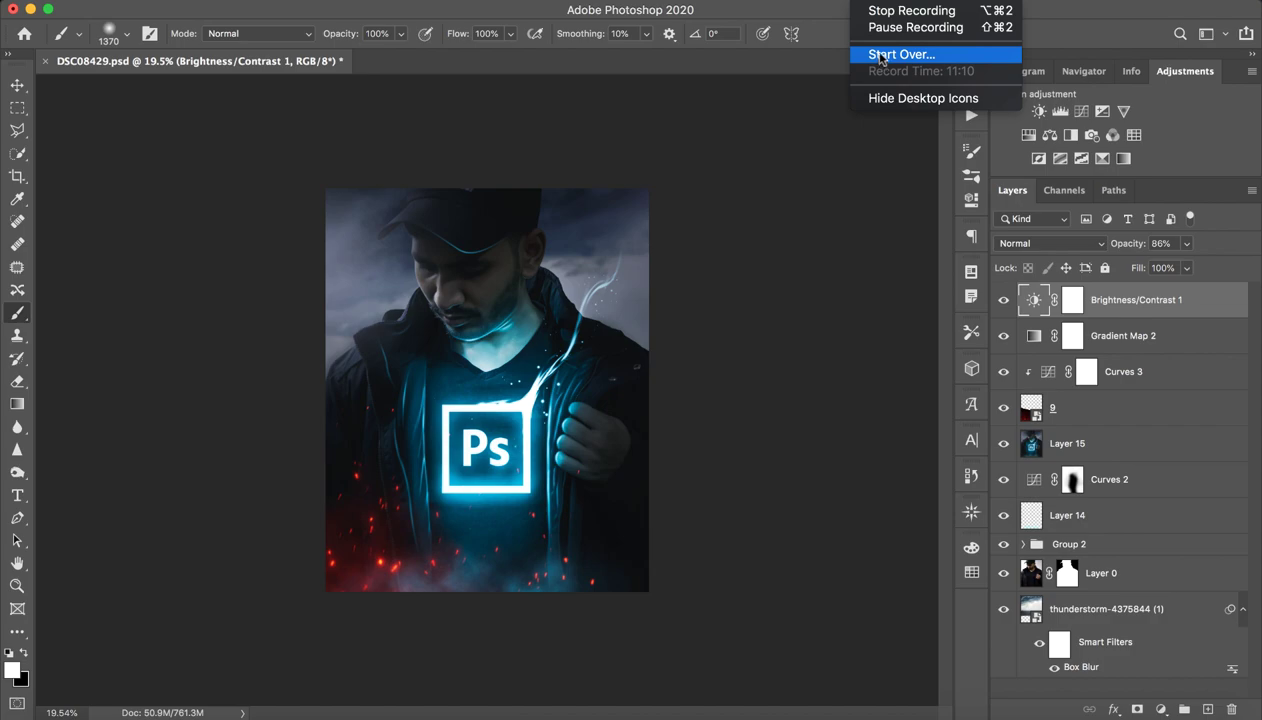